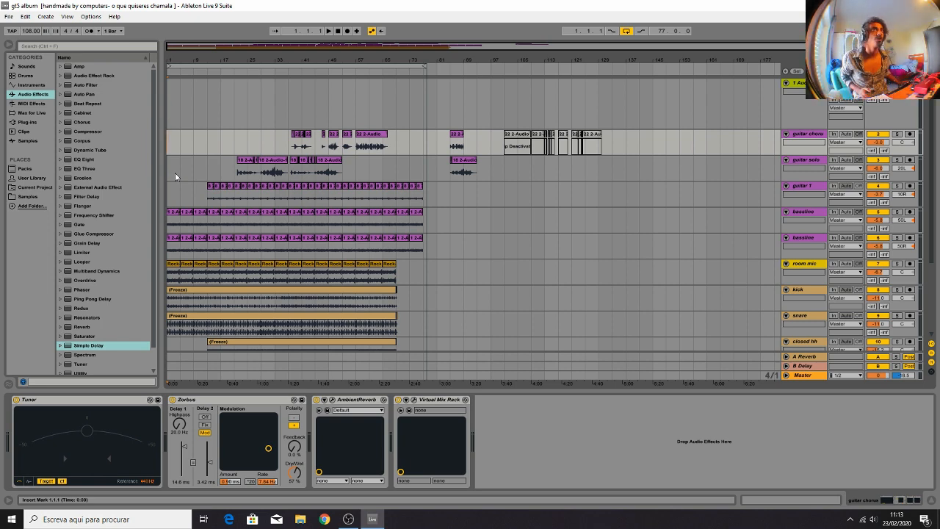
# Step: Delete the empty 13 Audio track below the crash track
pyautogui.click(181, 105)
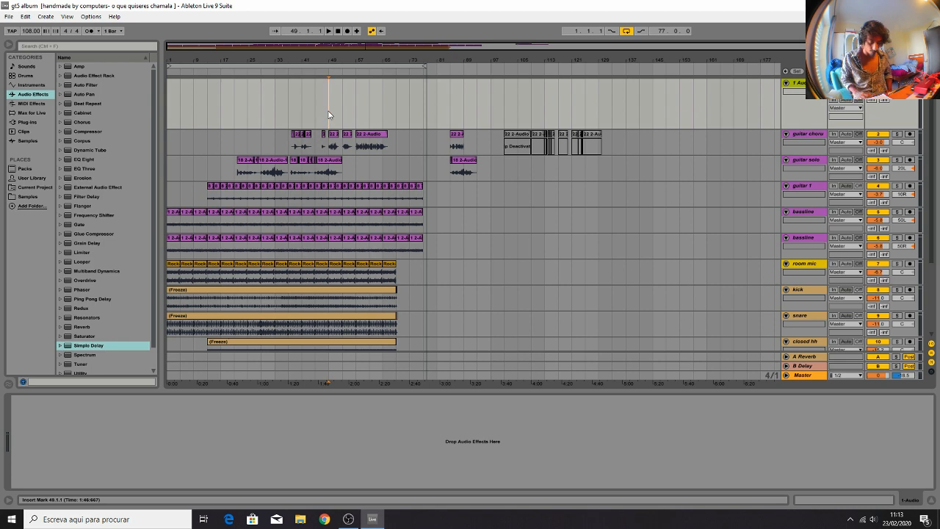
pyautogui.press('+')
pyautogui.press('+')
pyautogui.press('+')
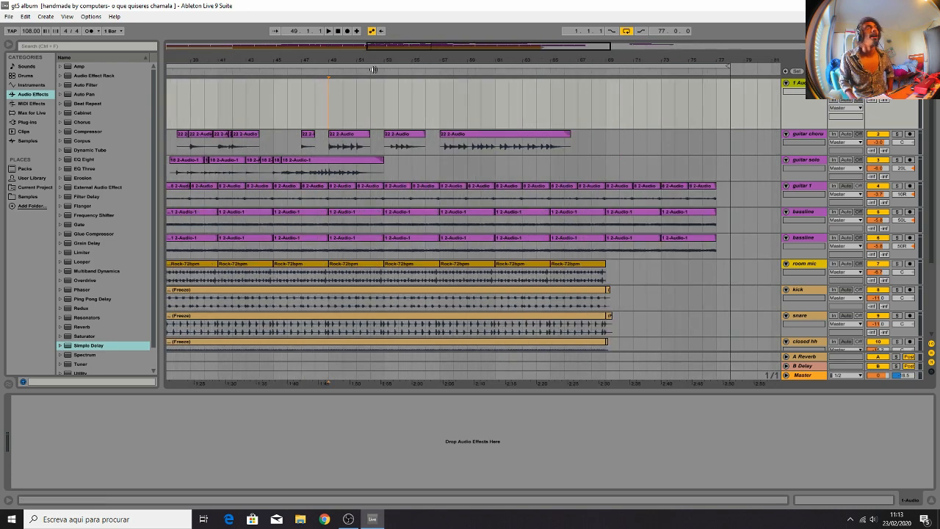
pyautogui.press('-')
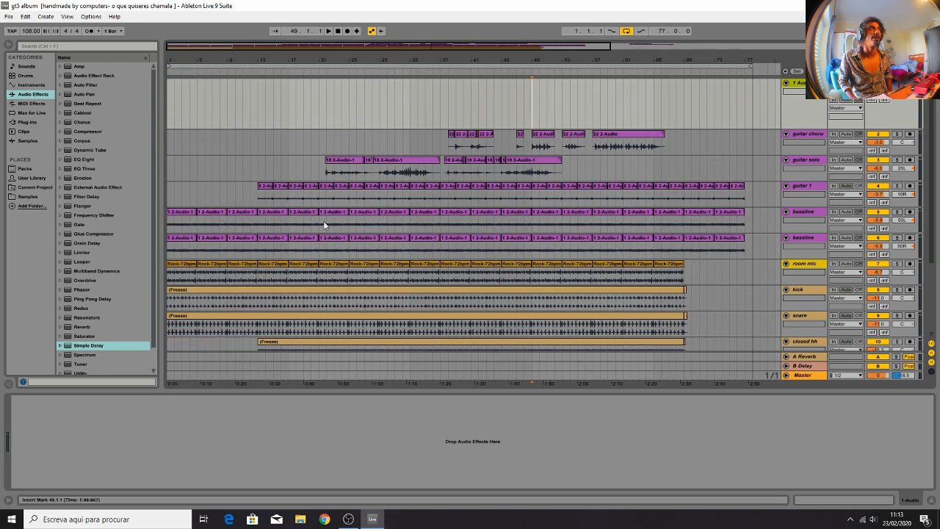
pyautogui.scroll(-5, 430, 143)
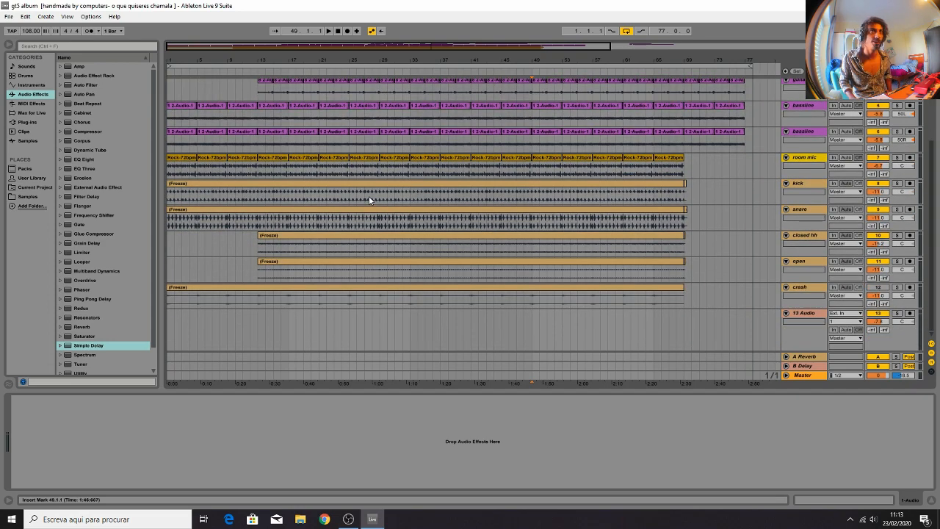
pyautogui.click(794, 316)
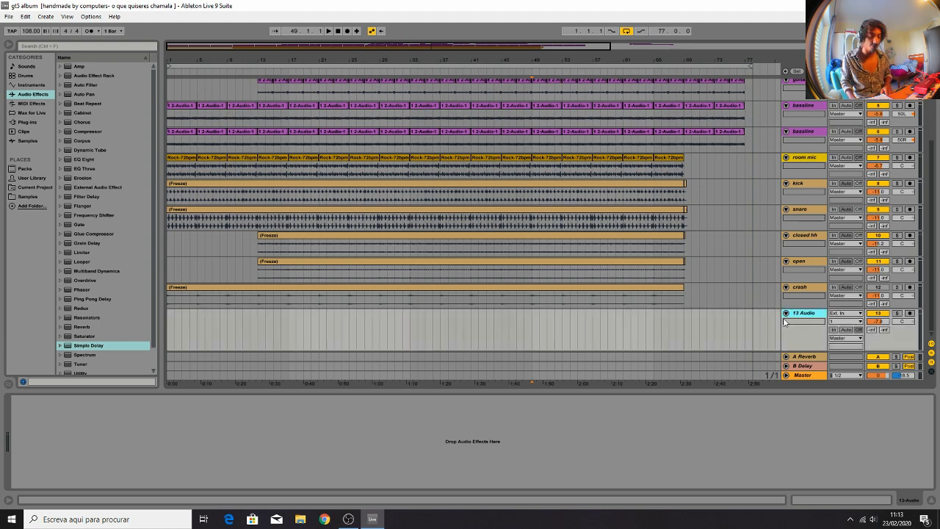
pyautogui.press('Delete')
# Step: Select the guitar solo track at bar 17 and play the arrangement from there
pyautogui.click(795, 228)
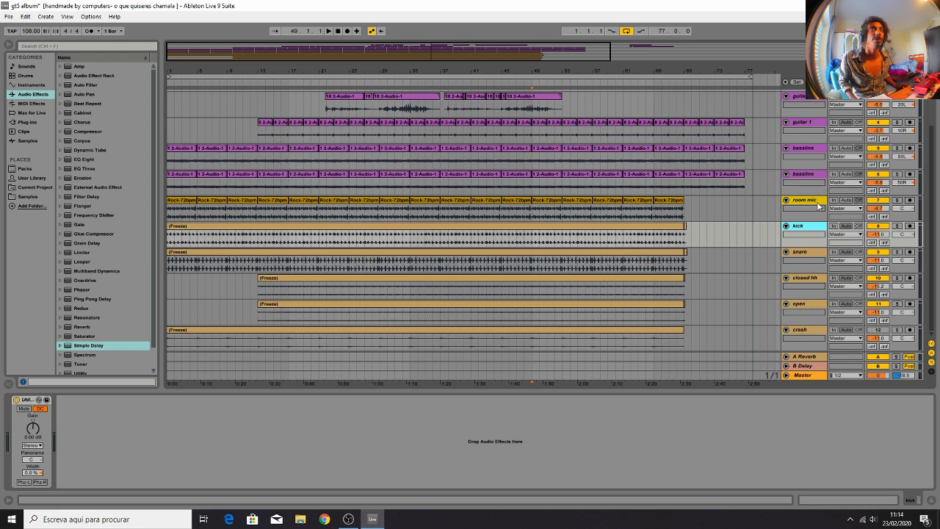
pyautogui.click(820, 208)
pyautogui.click(822, 229)
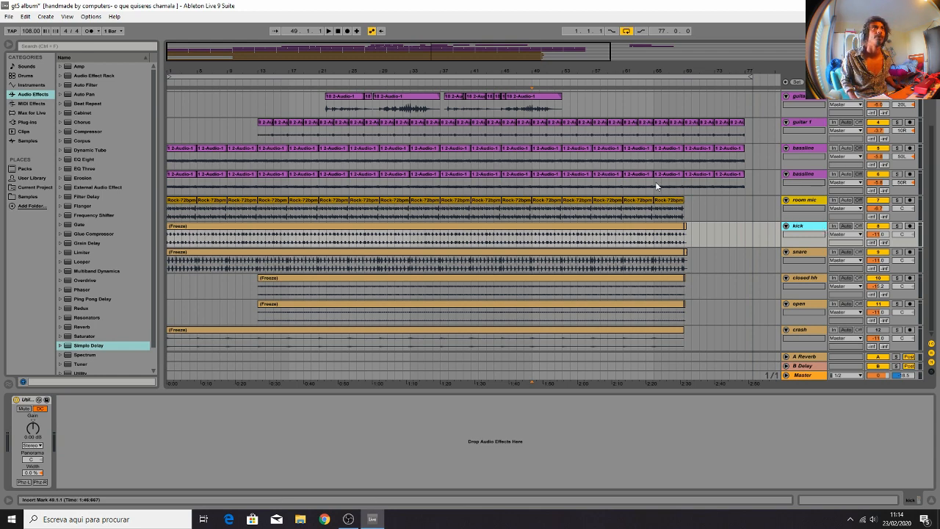
pyautogui.click(534, 61)
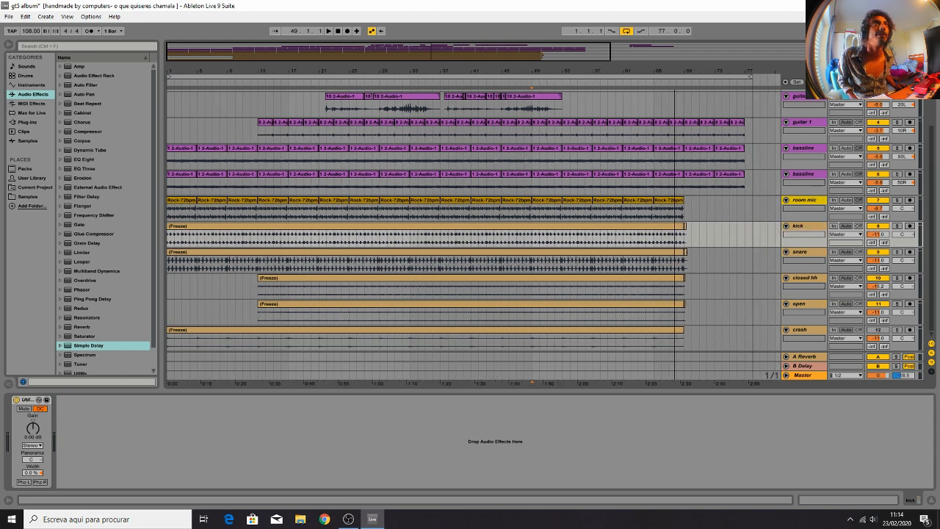
pyautogui.moveTo(609, 53); pyautogui.dragTo(682, 53)
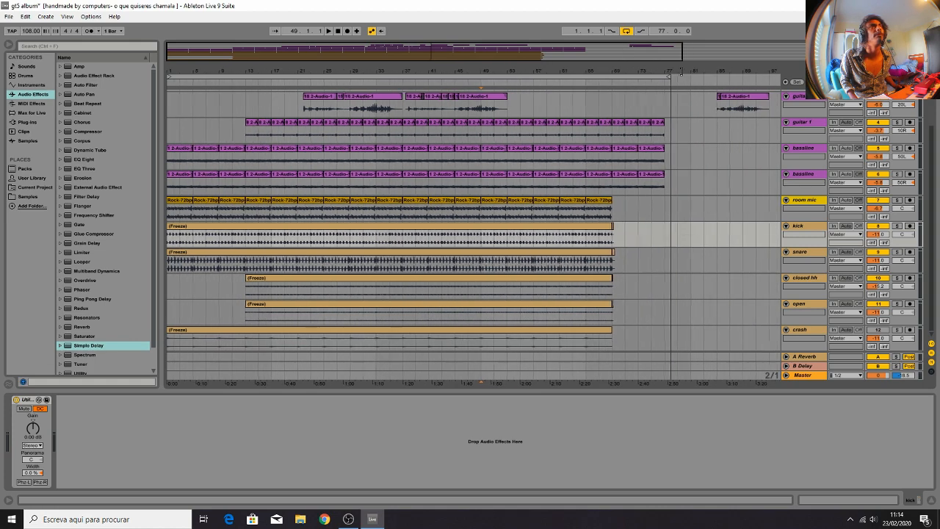
pyautogui.scroll(1, 401, 276)
pyautogui.scroll(2, 401, 277)
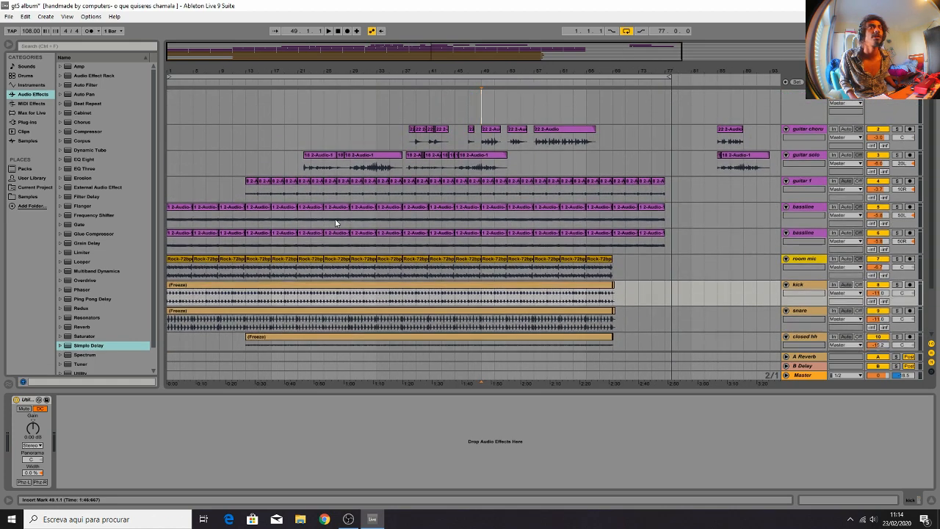
pyautogui.scroll(-1, 336, 223)
pyautogui.click(272, 142)
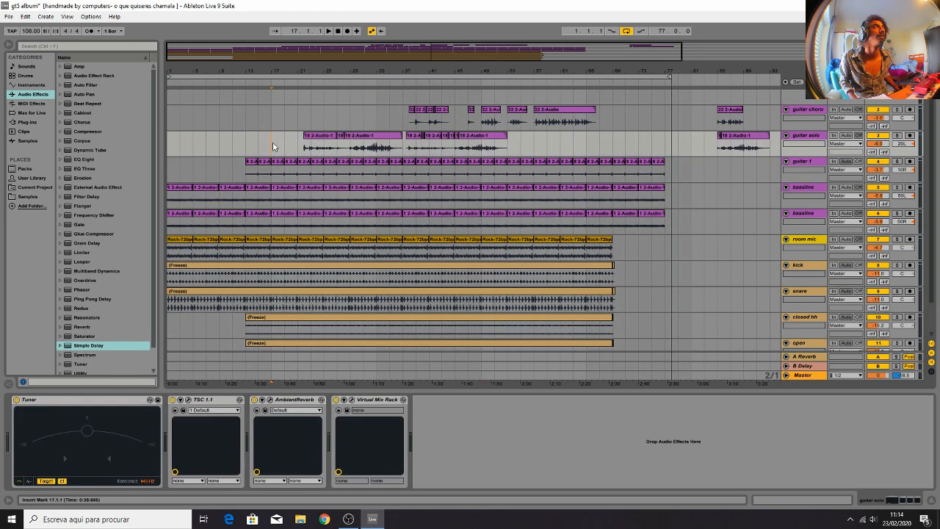
pyautogui.press('space')
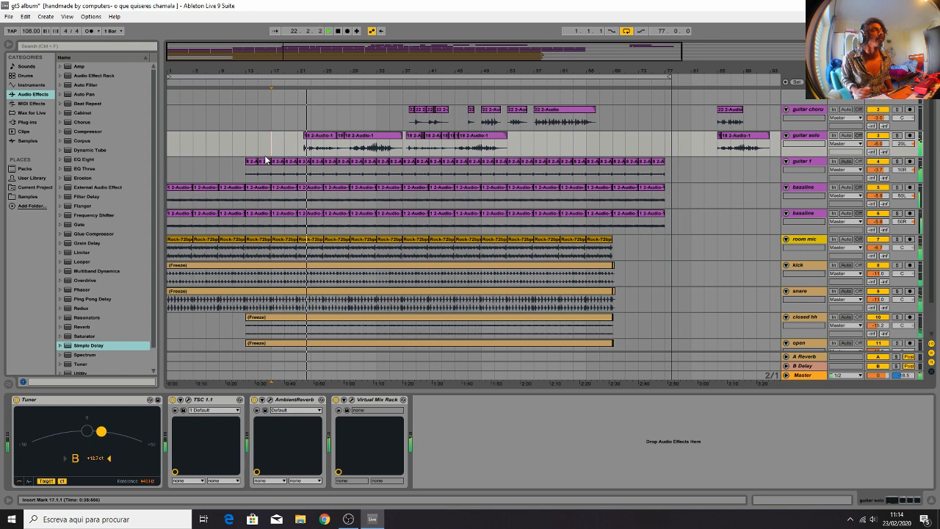
# Step: Turn on playback following, listen through the guitar solo and chorus parts, and stop playback in bar 54
pyautogui.click(300, 141)
pyautogui.press('+')
pyautogui.press('+')
pyautogui.press('+')
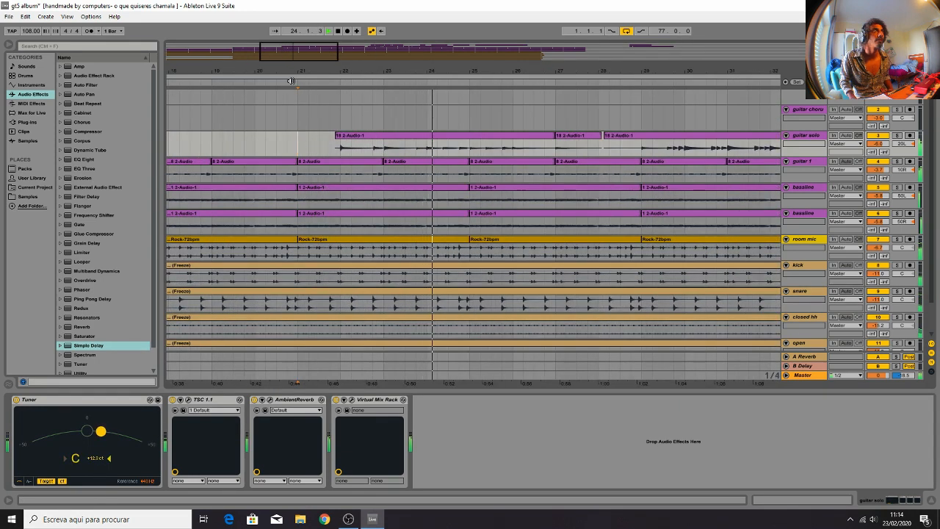
pyautogui.moveTo(362, 74); pyautogui.dragTo(361, 70)
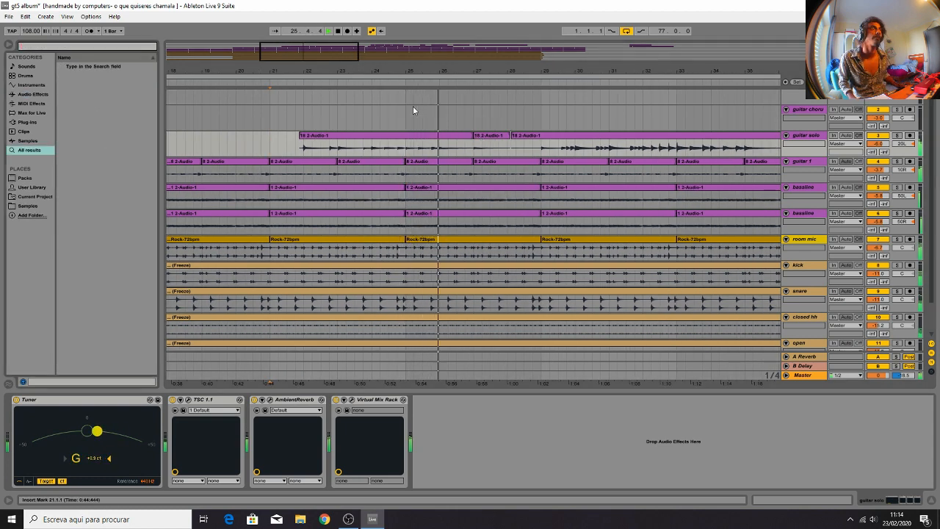
pyautogui.hotkey('ctrl', 'f')
pyautogui.click(336, 108)
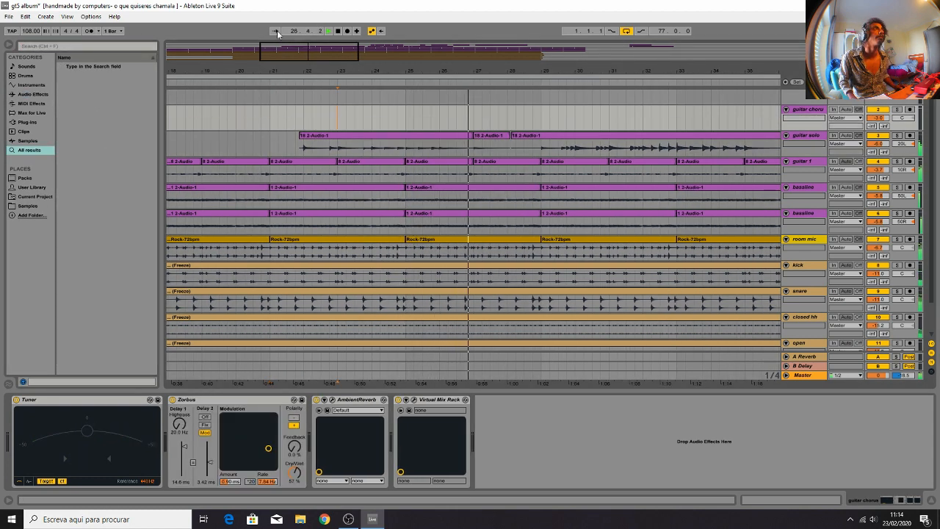
pyautogui.click(276, 31)
pyautogui.press('+')
pyautogui.press('+')
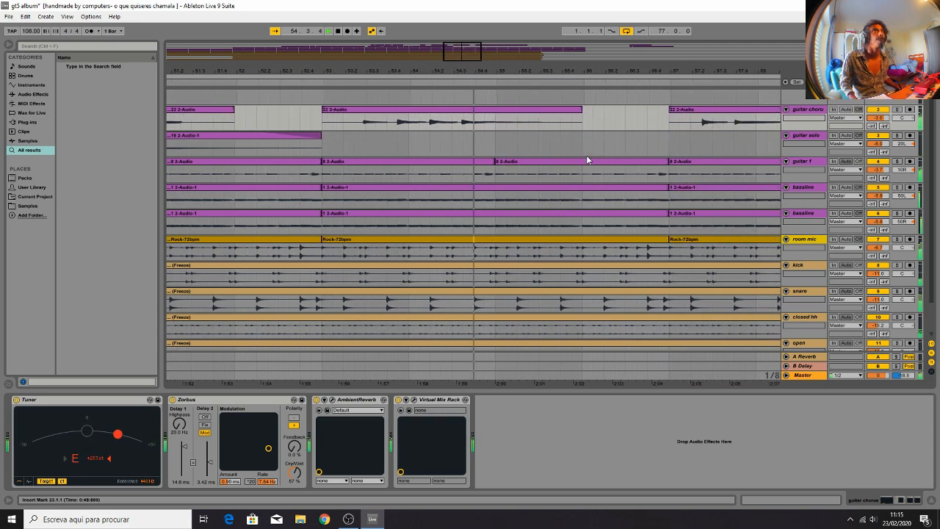
pyautogui.press('space')
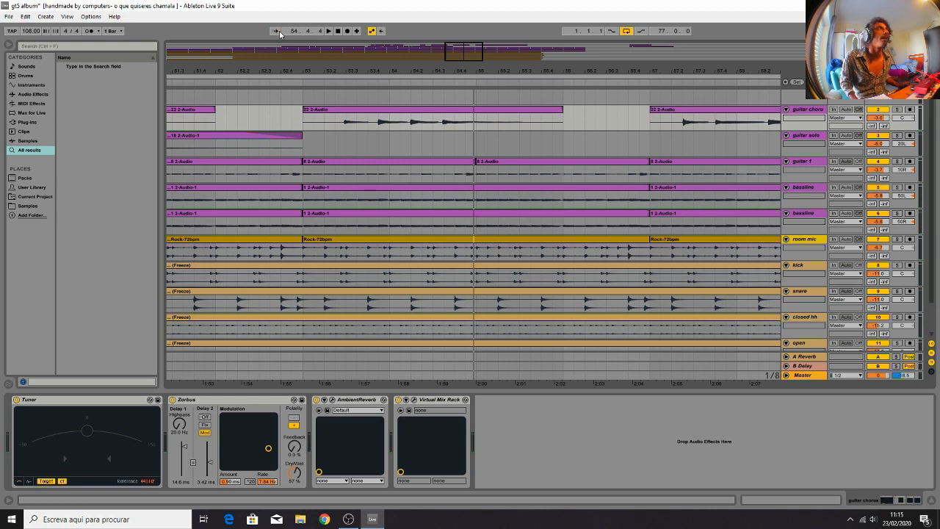
# Step: Locate the short guitar solo clip just before bar 45, solo its track and listen to the passage around it
pyautogui.moveTo(451, 56); pyautogui.dragTo(395, 56)
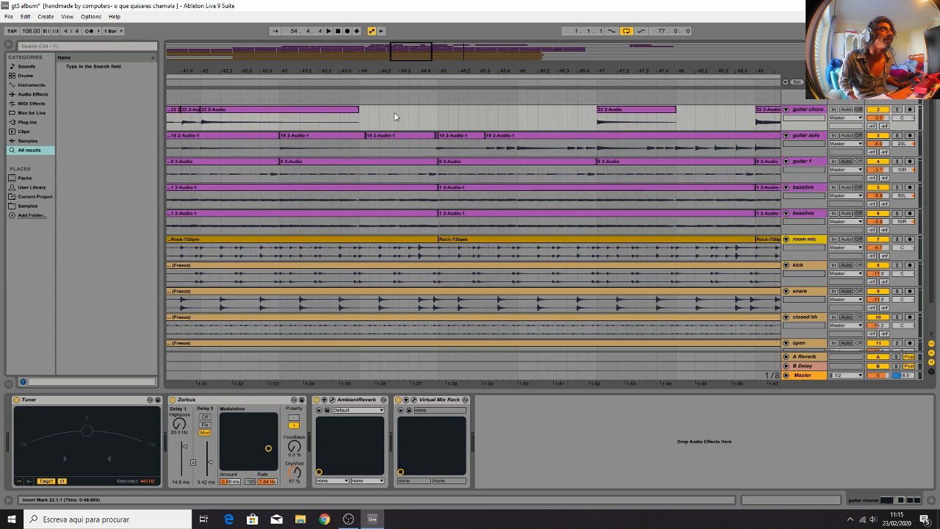
pyautogui.click(434, 150)
pyautogui.press('+')
pyautogui.press('+')
pyautogui.press('+')
pyautogui.press('+')
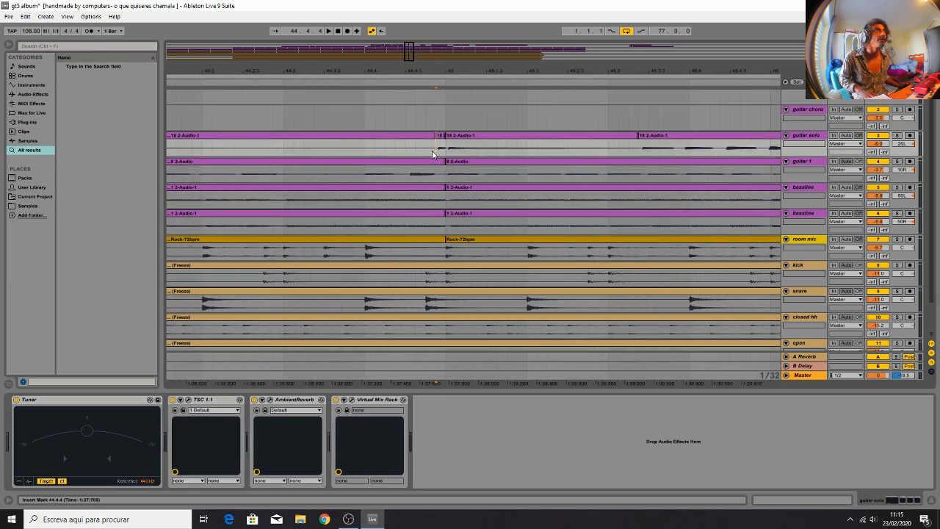
pyautogui.click(458, 142)
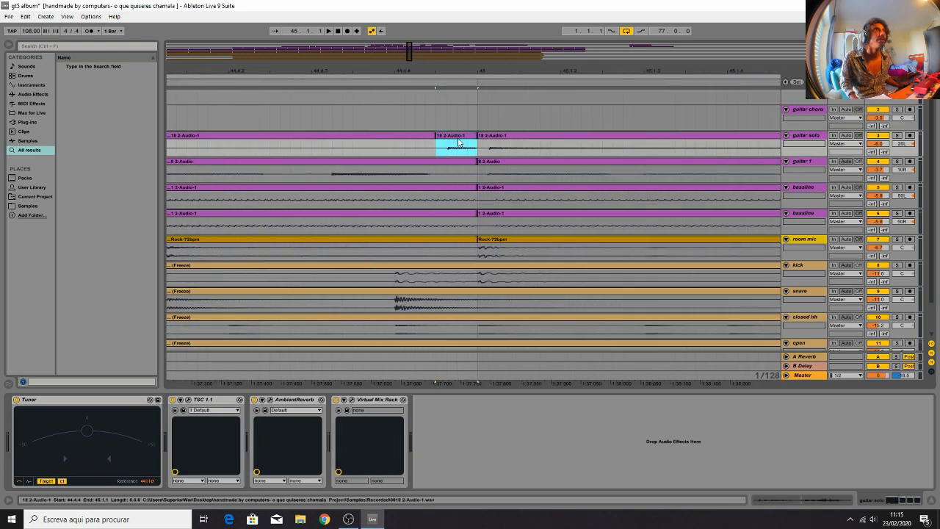
pyautogui.click(416, 118)
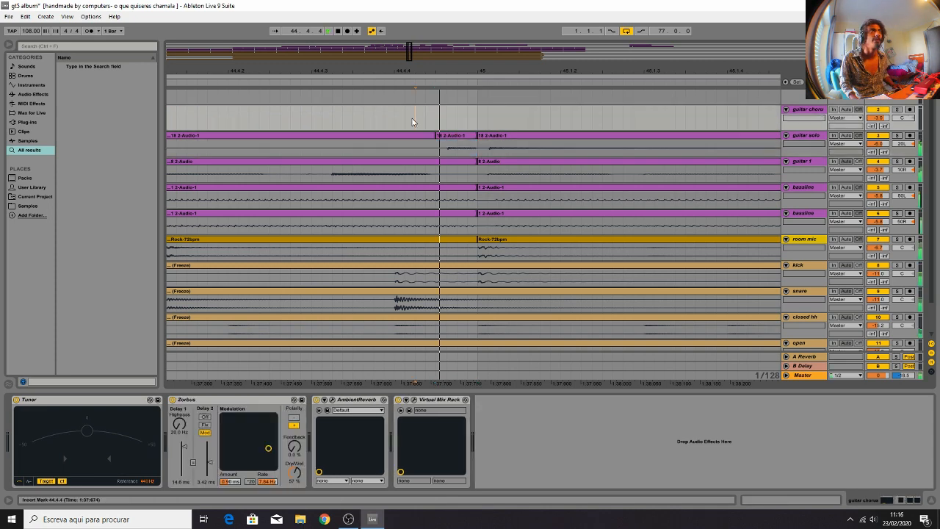
pyautogui.click(896, 138)
pyautogui.press('space')
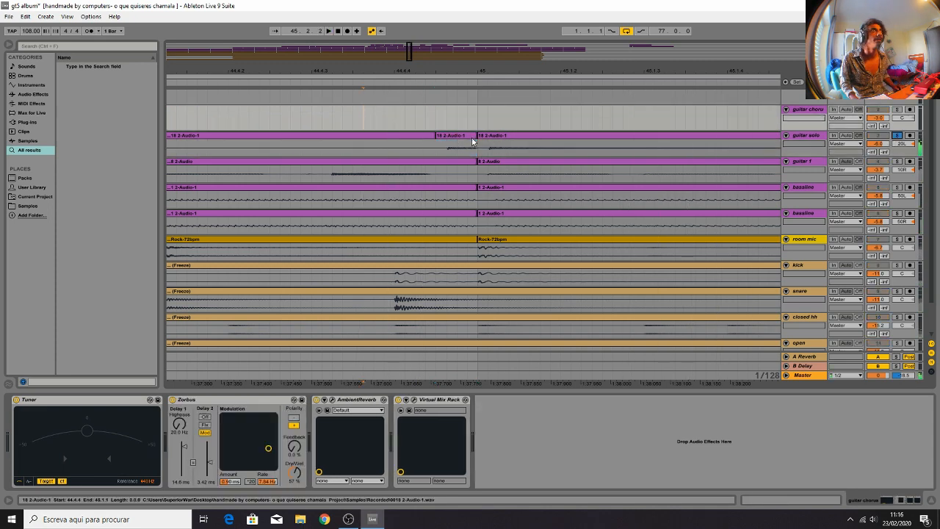
# Step: Delete the short guitar solo clip just before bar 45 and replay the soloed passage to check the gap
pyautogui.click(457, 141)
pyautogui.press('Delete')
pyautogui.click(404, 110)
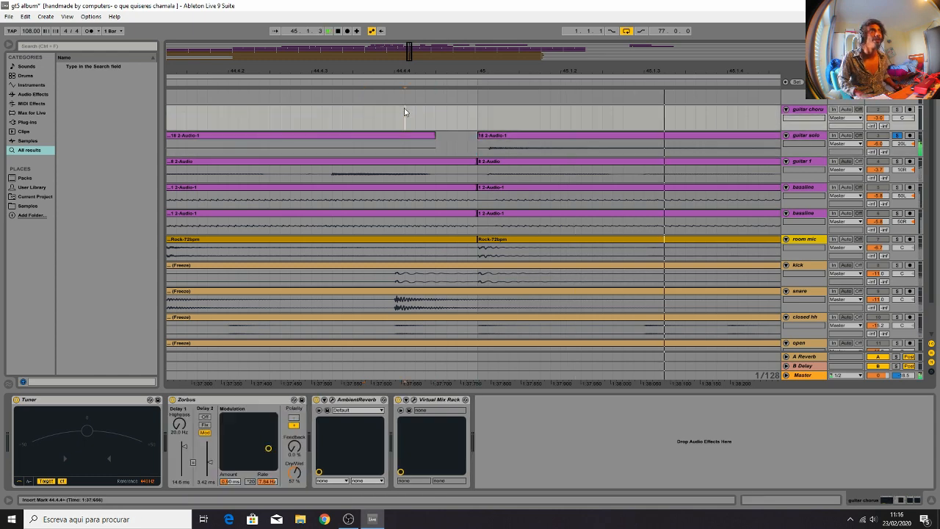
pyautogui.press('space')
pyautogui.scroll(-2, 456, 55)
pyautogui.scroll(4, 455, 54)
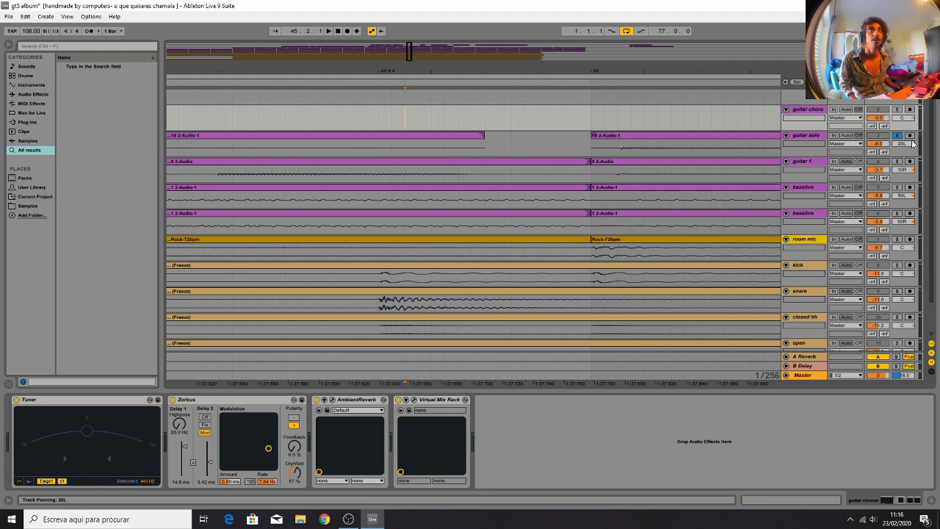
# Step: Unsolo the guitar solo track and replay the edited transition into bar 45 with the full mix
pyautogui.click(258, 147)
pyautogui.press('space')
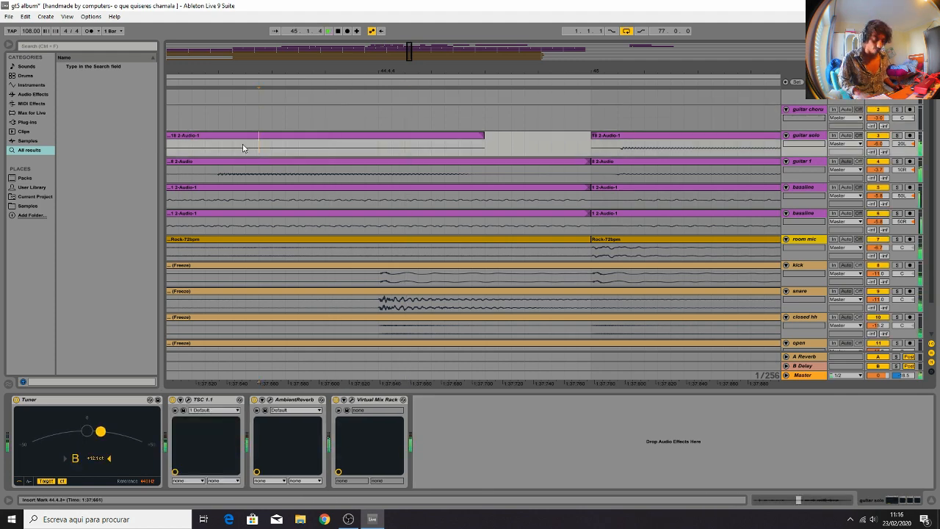
pyautogui.press('-')
pyautogui.press('-')
pyautogui.press('-')
pyautogui.press('-')
pyautogui.press('-')
pyautogui.press('-')
pyautogui.press('space')
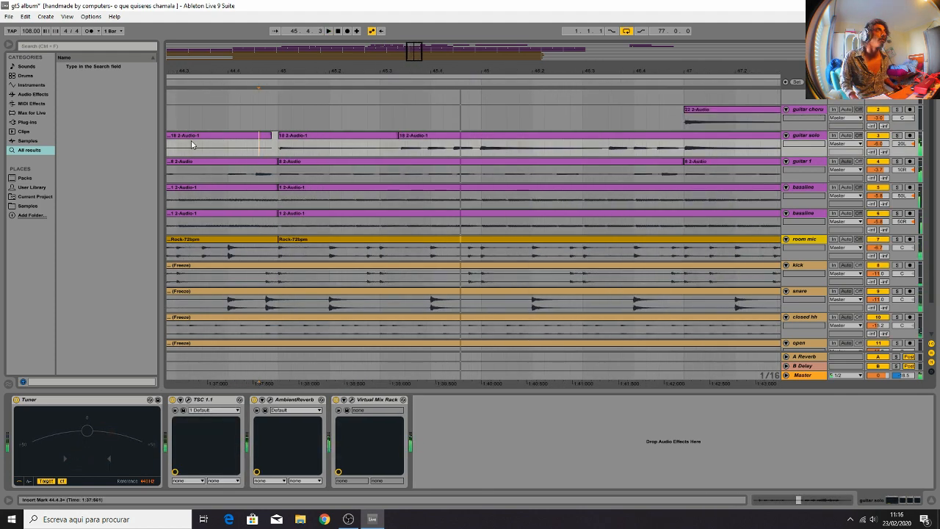
pyautogui.click(175, 150)
pyautogui.press('space')
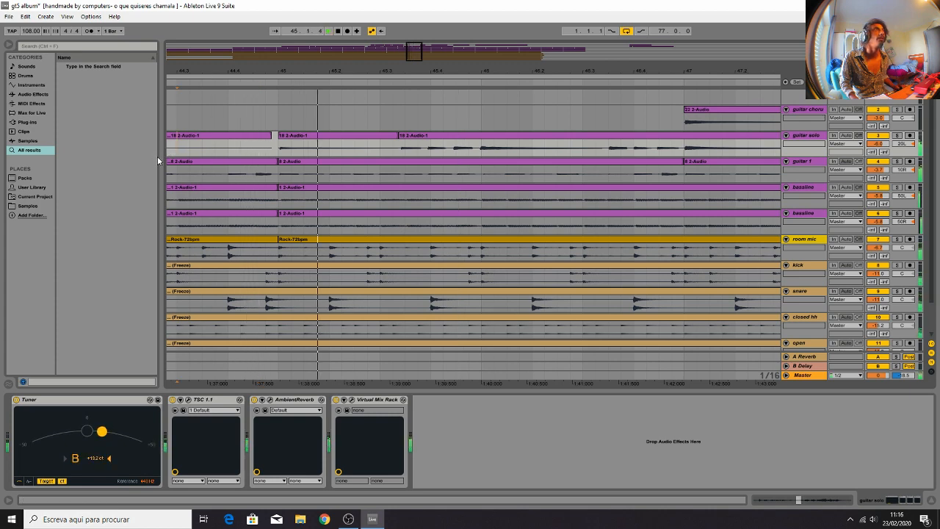
pyautogui.hotkey('ctrl', 'f')
pyautogui.click(188, 151)
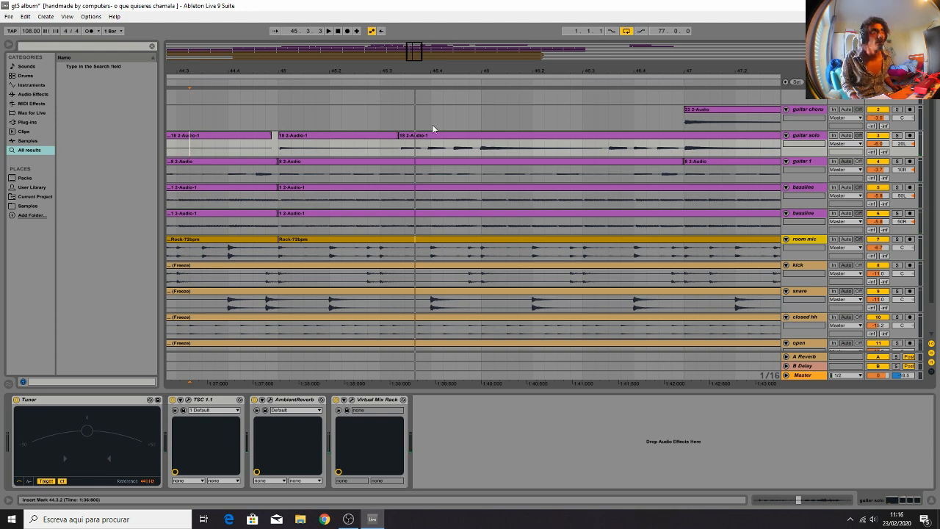
# Step: Select the first clip on bassline track 6, check the audio levels in OBS and return to Ableton Live
pyautogui.click(479, 119)
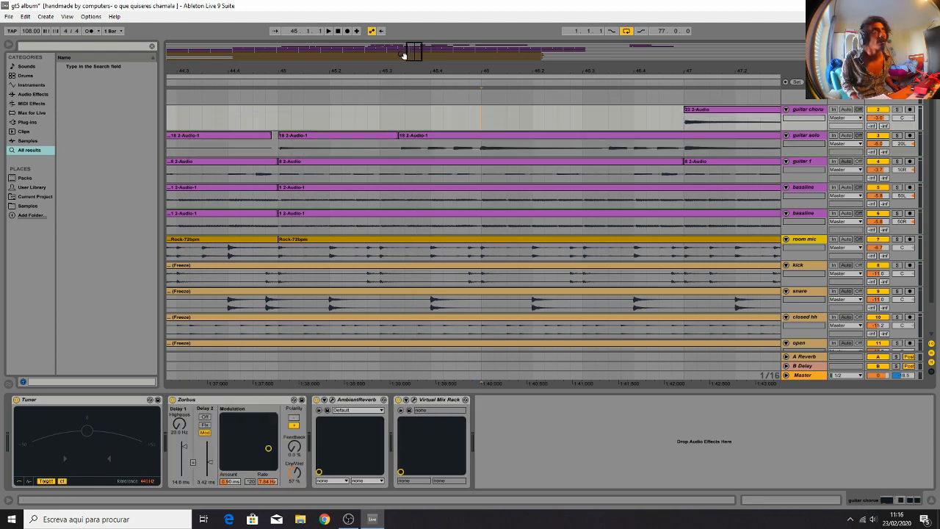
pyautogui.moveTo(407, 57); pyautogui.dragTo(167, 60)
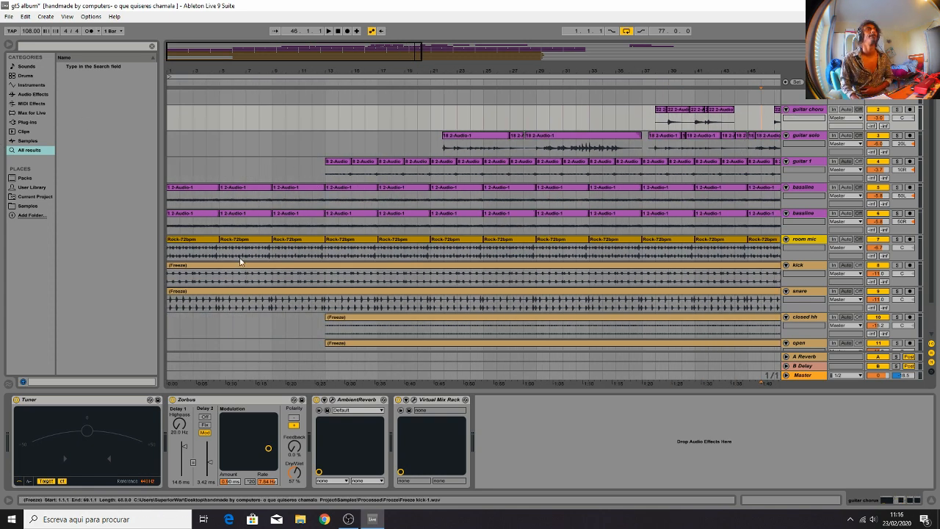
pyautogui.click(216, 212)
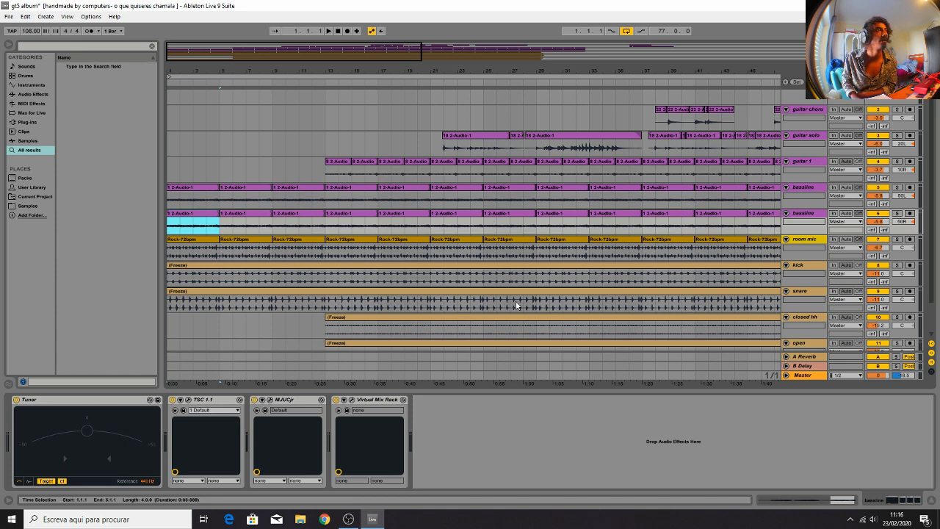
pyautogui.click(352, 519)
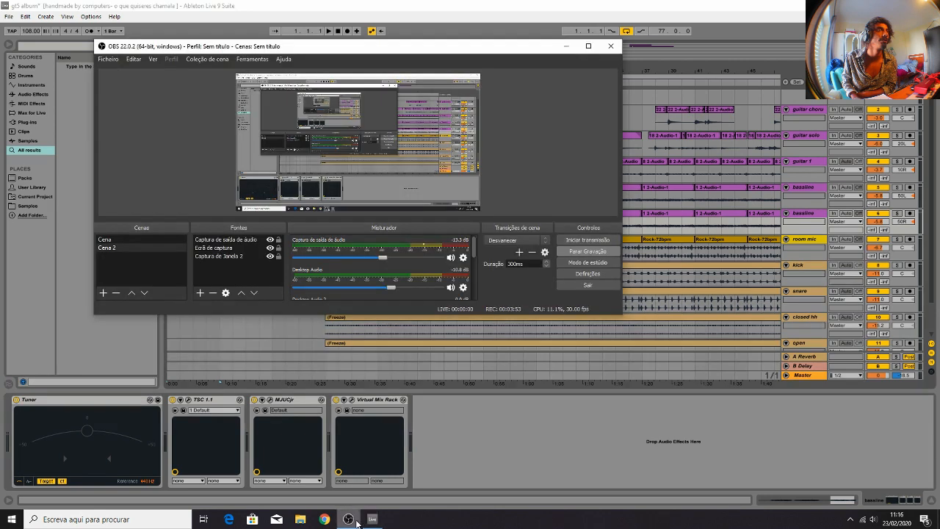
pyautogui.click(352, 519)
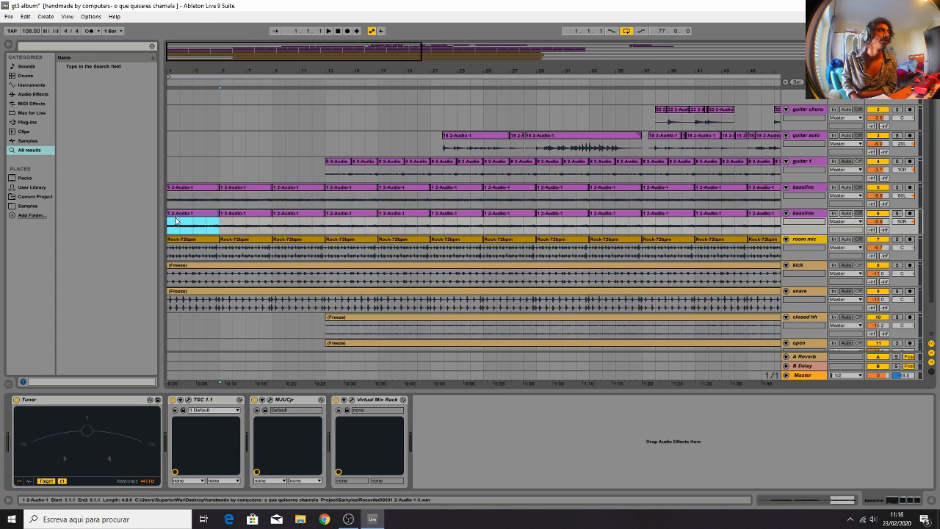
# Step: Open the TSC 1.1 overdrive and MJUCjr compressor windows of bassline track 6 to examine their settings
pyautogui.click(189, 400)
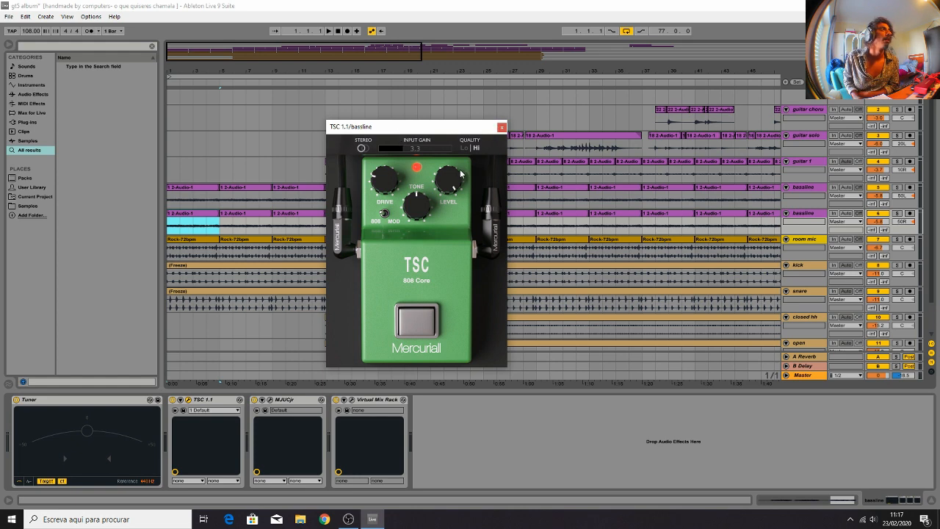
pyautogui.click(271, 400)
pyautogui.click(271, 400)
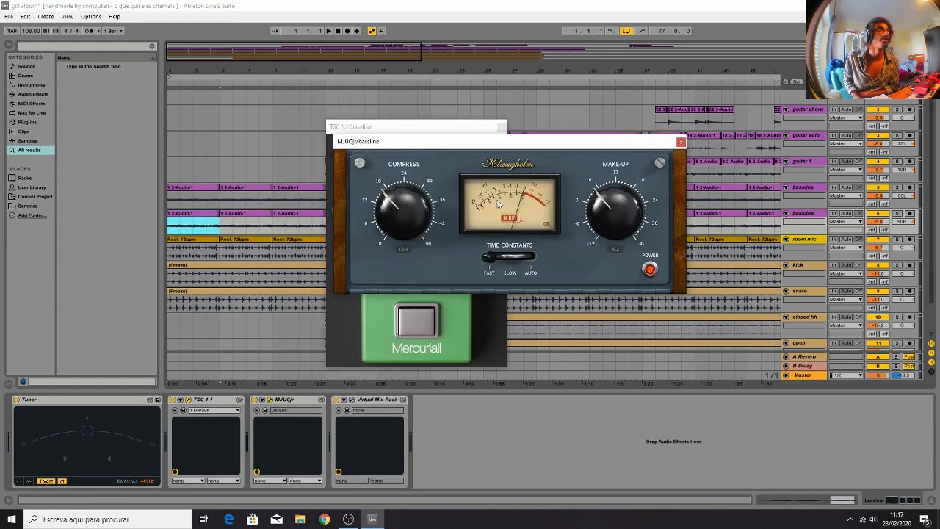
# Step: Place the MJUCjr window beside the TSC 1.1 window and open the Virtual Mix Rack of bassline track 6
pyautogui.moveTo(530, 147); pyautogui.dragTo(706, 131)
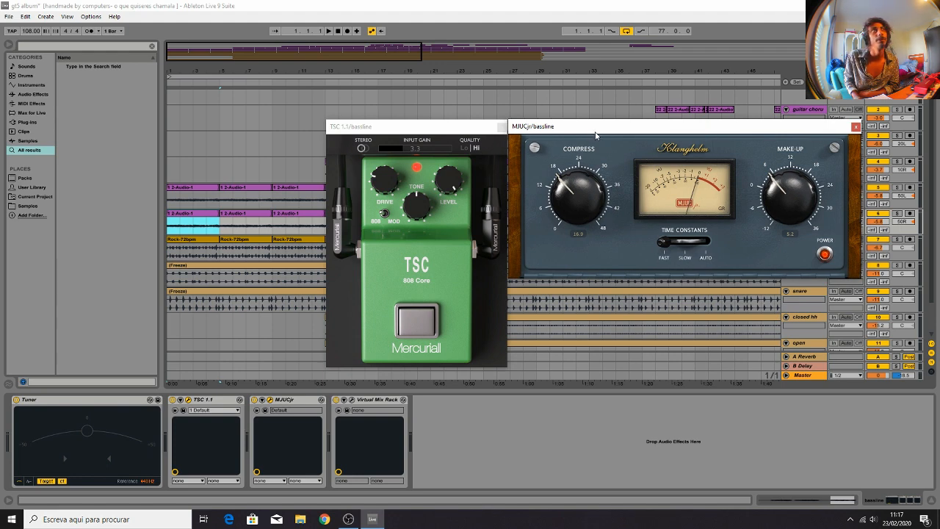
pyautogui.moveTo(595, 133); pyautogui.dragTo(594, 134)
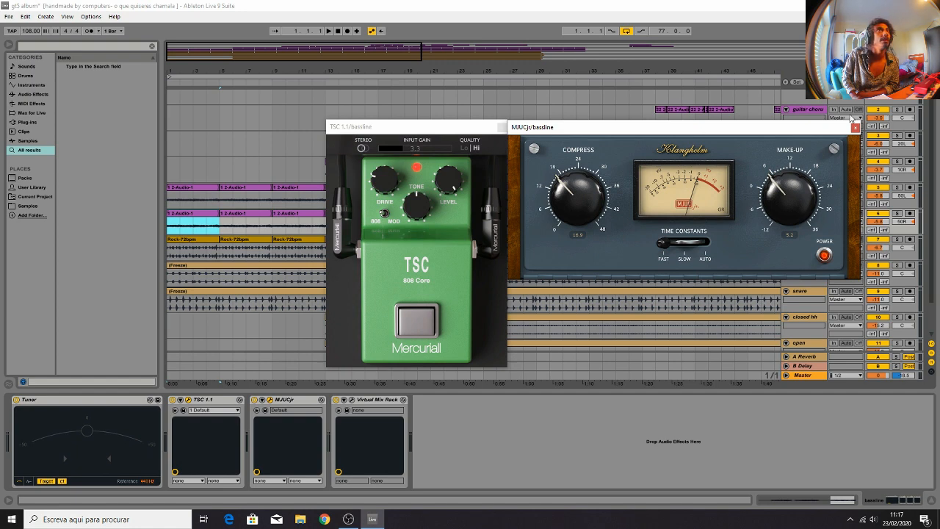
pyautogui.click(351, 401)
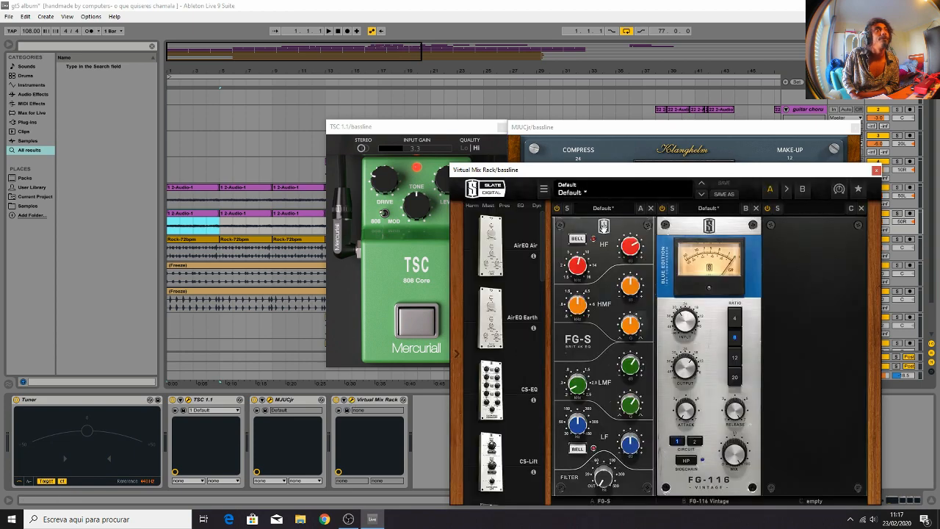
pyautogui.moveTo(642, 174); pyautogui.dragTo(275, 76)
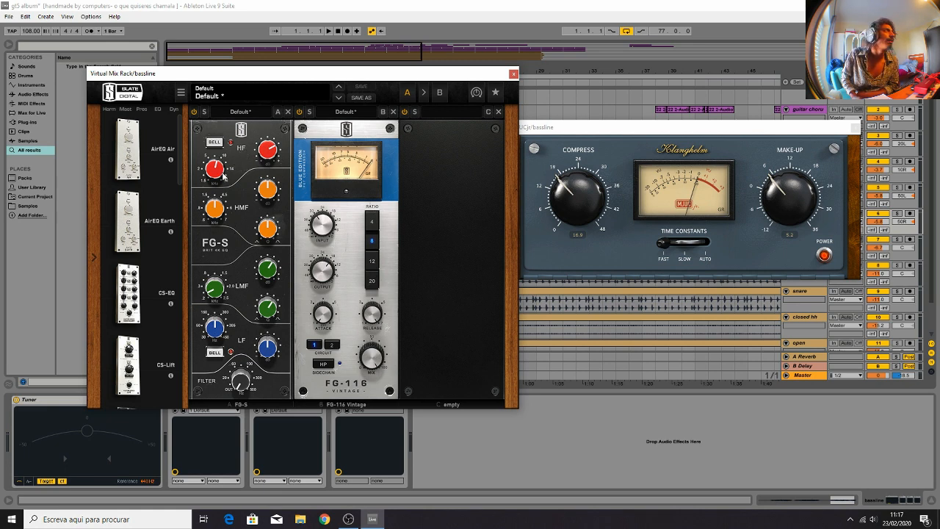
# Step: Examine the HF and LMF band settings of the FG-S equalizer in the Virtual Mix Rack
pyautogui.moveTo(277, 148)
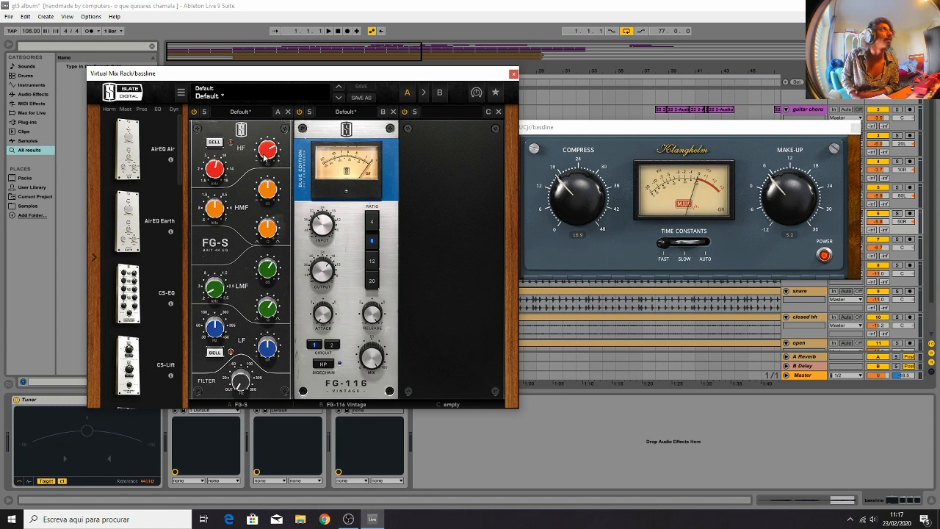
pyautogui.moveTo(218, 166)
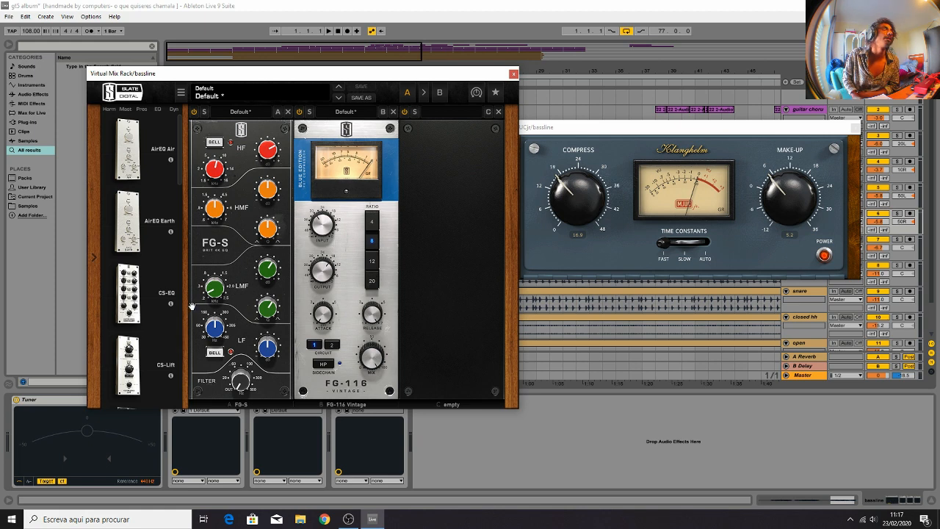
pyautogui.moveTo(208, 299)
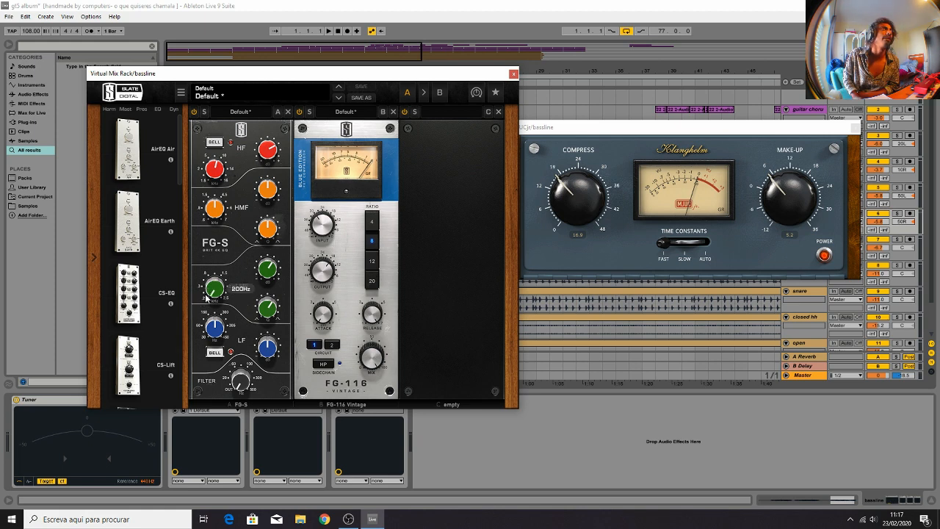
pyautogui.moveTo(209, 290); pyautogui.dragTo(190, 264)
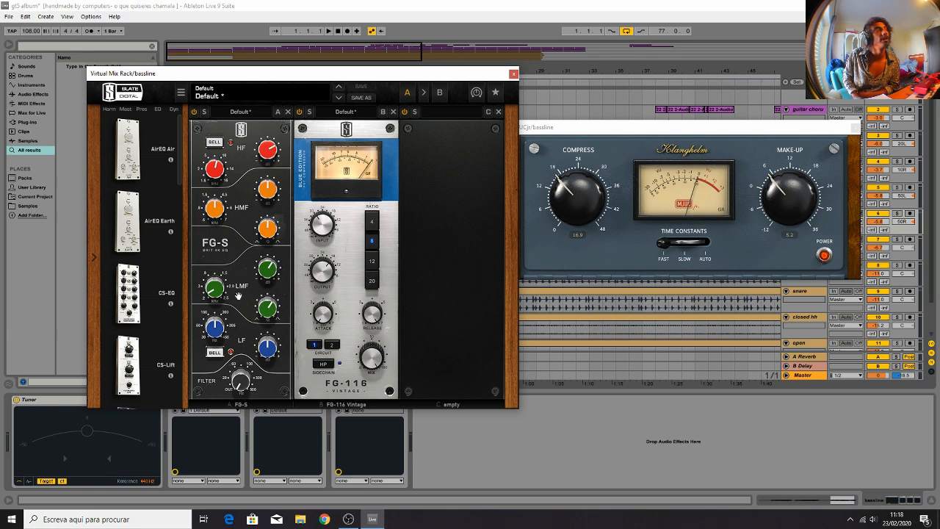
pyautogui.moveTo(271, 268); pyautogui.dragTo(274, 267)
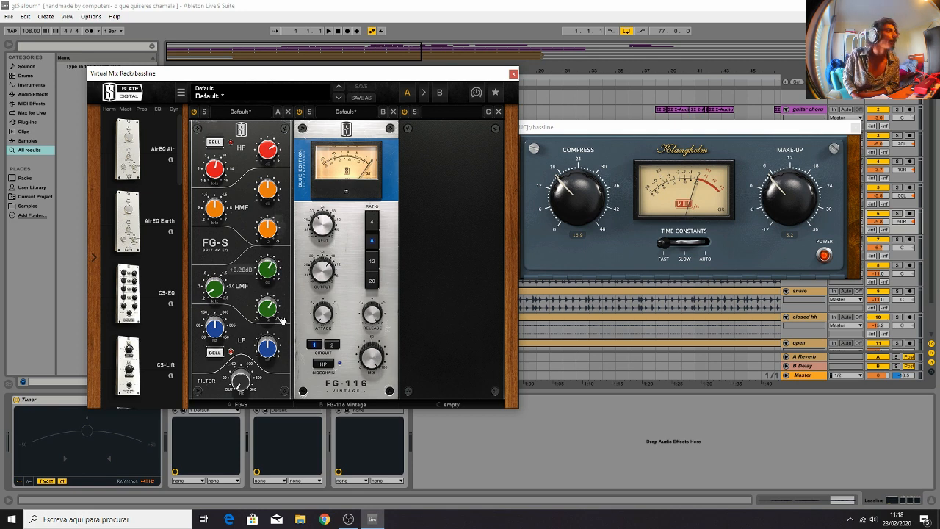
pyautogui.moveTo(273, 305)
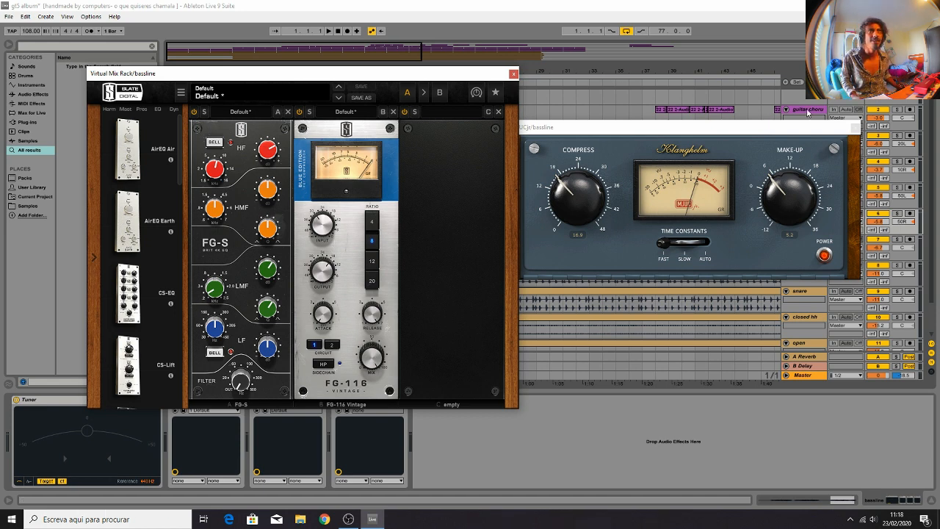
# Step: Close the MJUCjr, Virtual Mix Rack and TSC 1.1 windows of bassline track 6
pyautogui.click(852, 127)
pyautogui.click(513, 73)
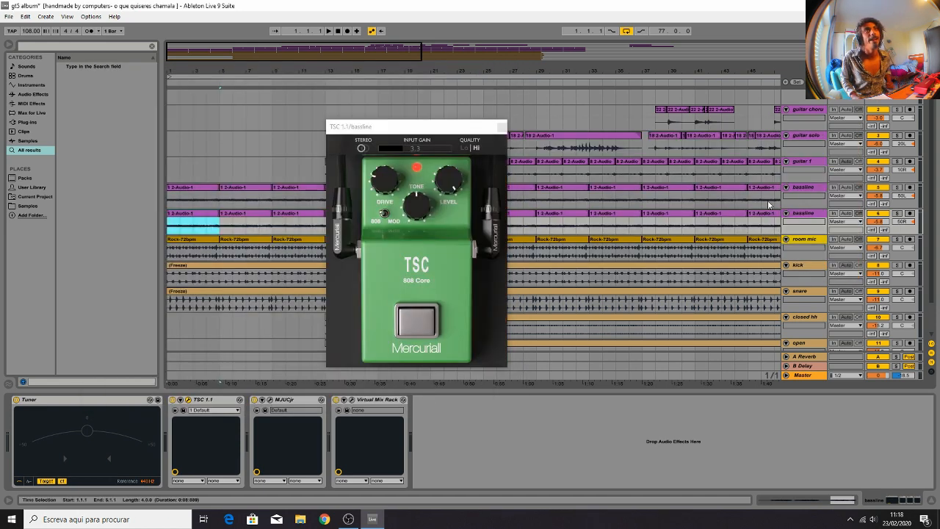
pyautogui.click(501, 127)
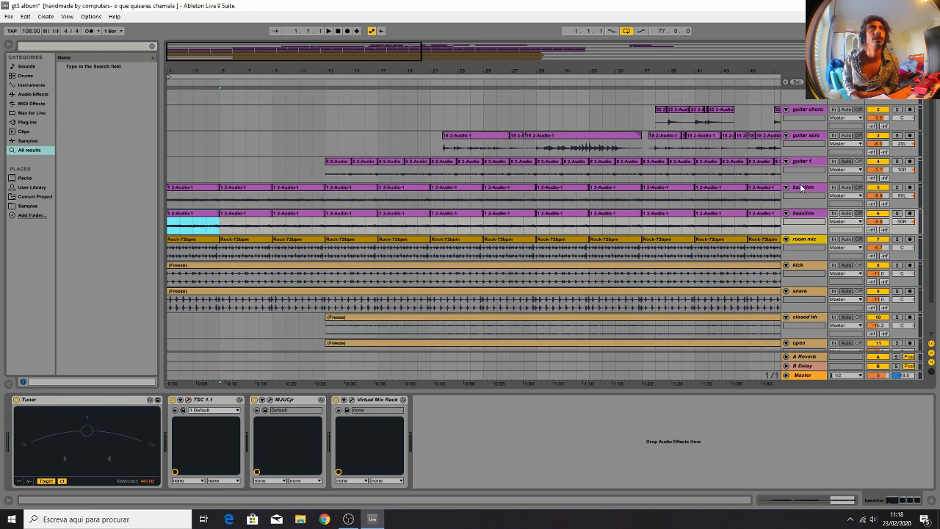
# Step: Solo both bassline tracks, 5 and 6, and play them from bar 1
pyautogui.click(896, 213)
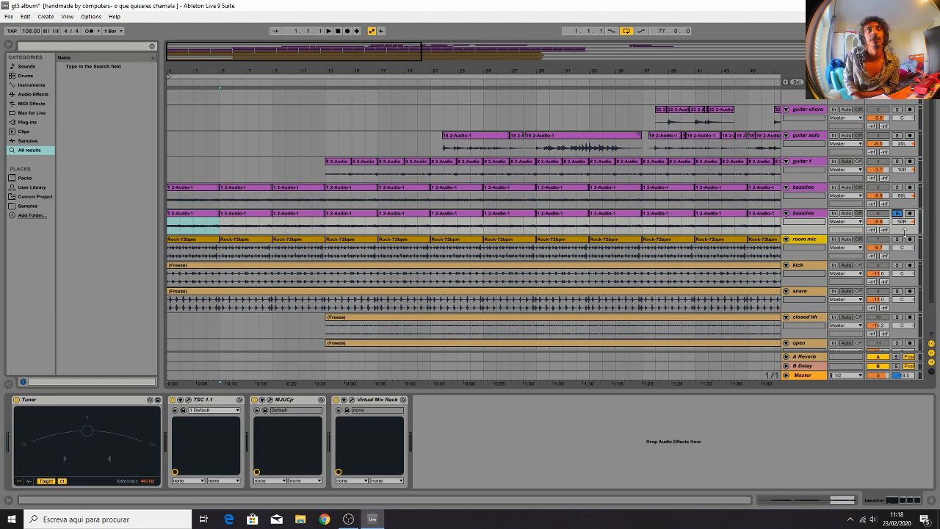
pyautogui.click(896, 188)
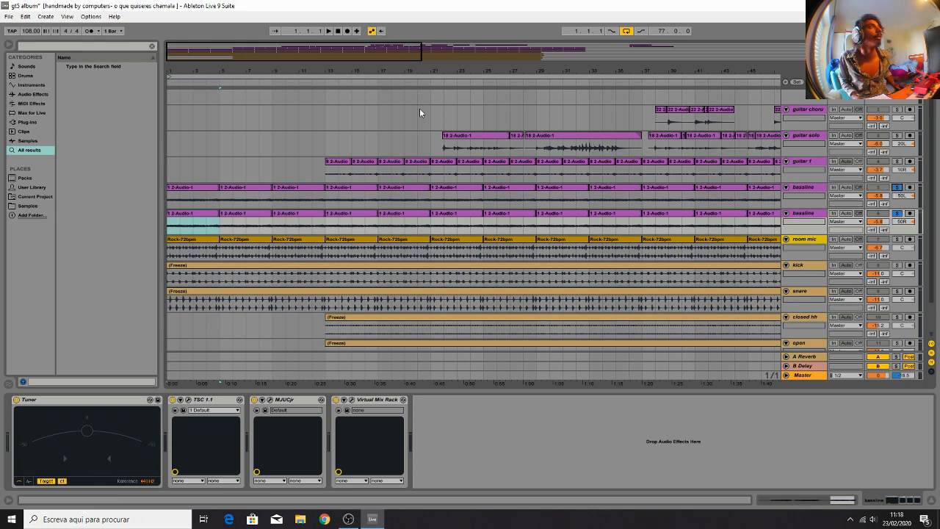
pyautogui.press('space')
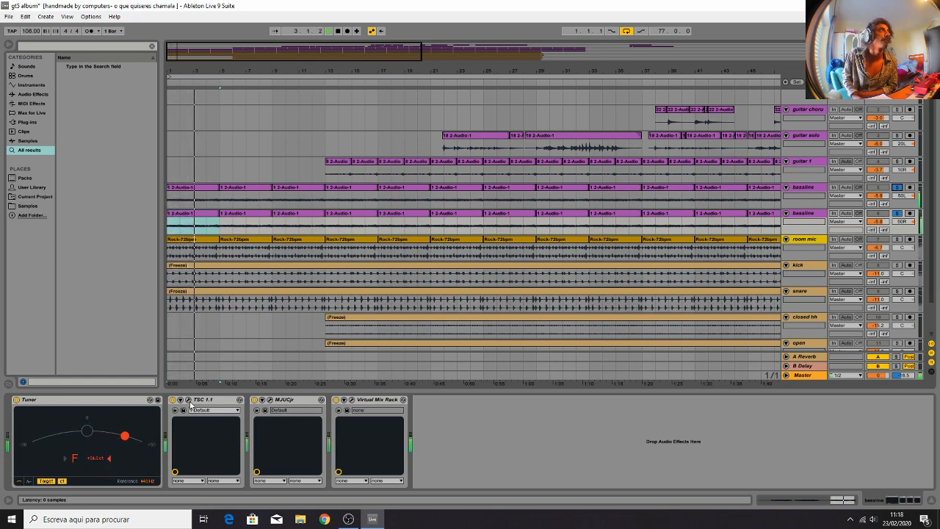
# Step: Select the first clip on bassline track 5 and replay the soloed basslines with its MJUCjr compressor window open
pyautogui.click(214, 188)
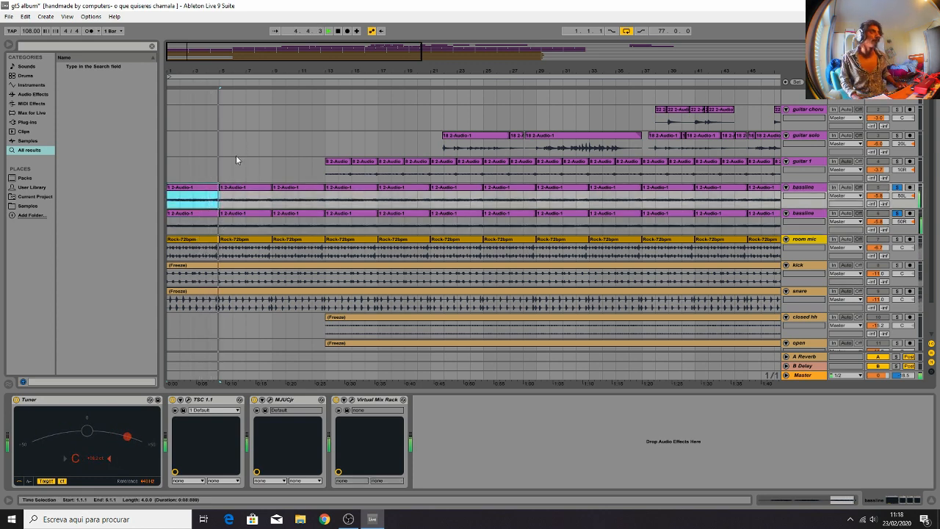
pyautogui.press('space')
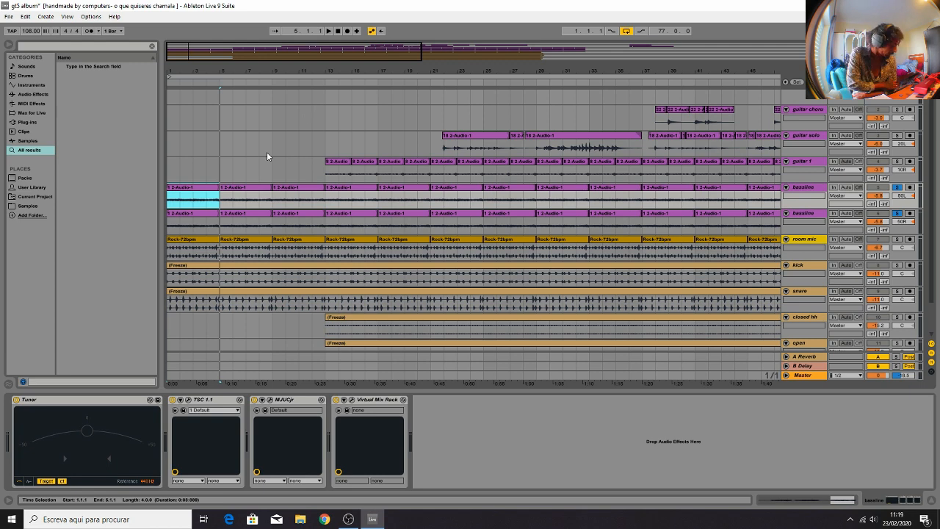
pyautogui.press('space')
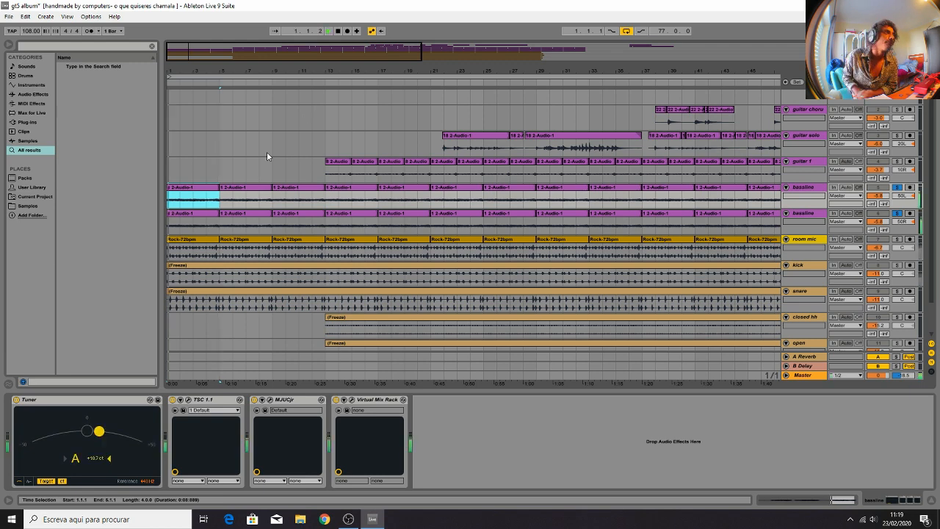
pyautogui.click(272, 399)
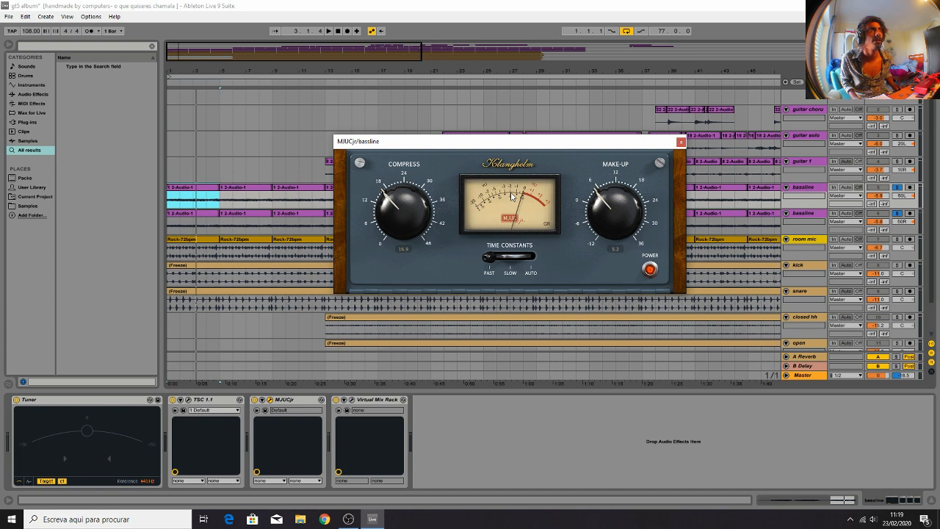
pyautogui.press('space')
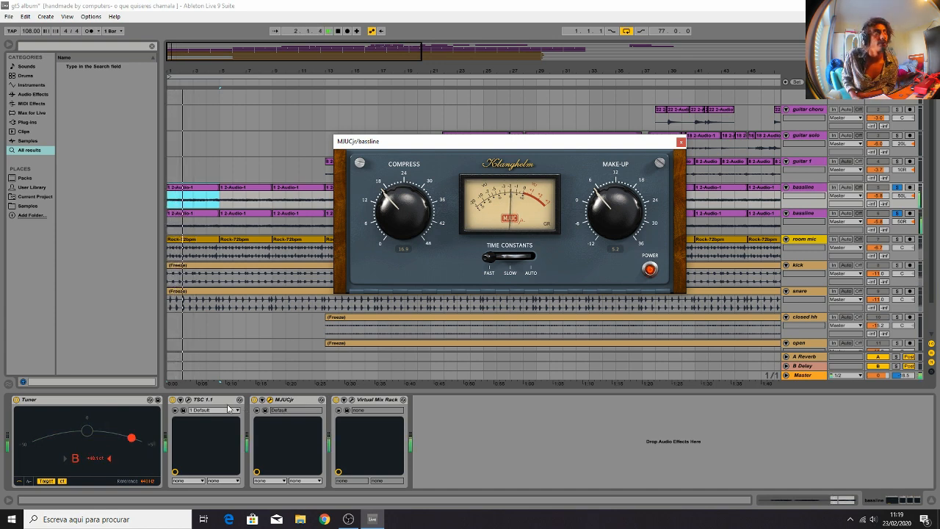
# Step: Examine the FG-116 compressor in bassline track 5's Virtual Mix Rack, then close both plug-in windows
pyautogui.click(354, 403)
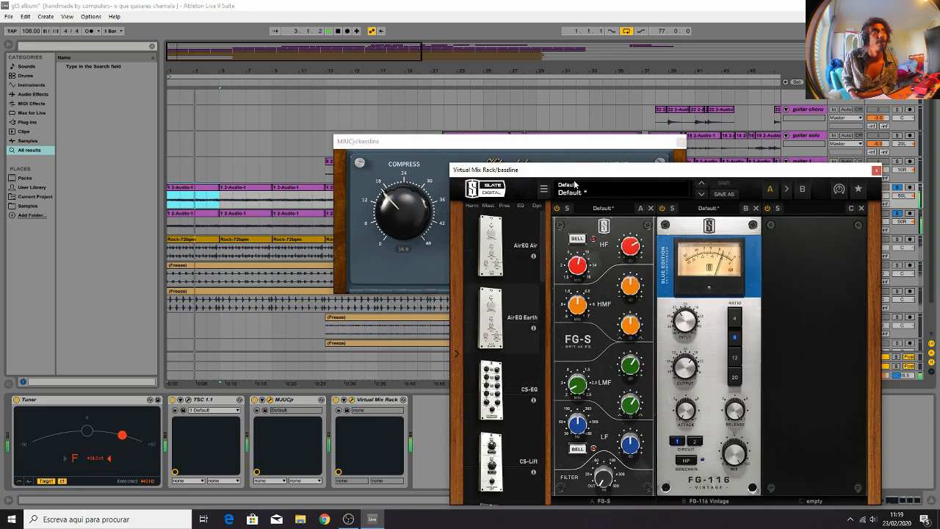
pyautogui.moveTo(577, 172); pyautogui.dragTo(503, 89)
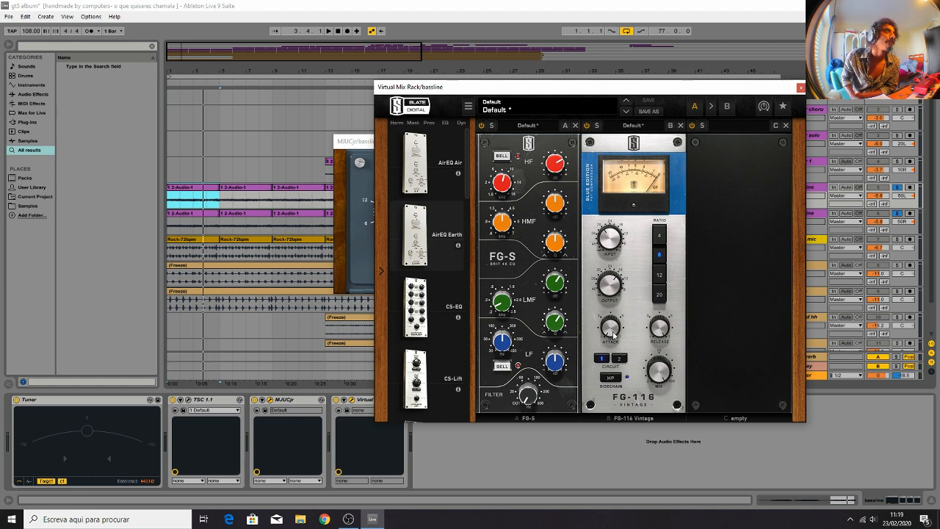
pyautogui.moveTo(613, 334)
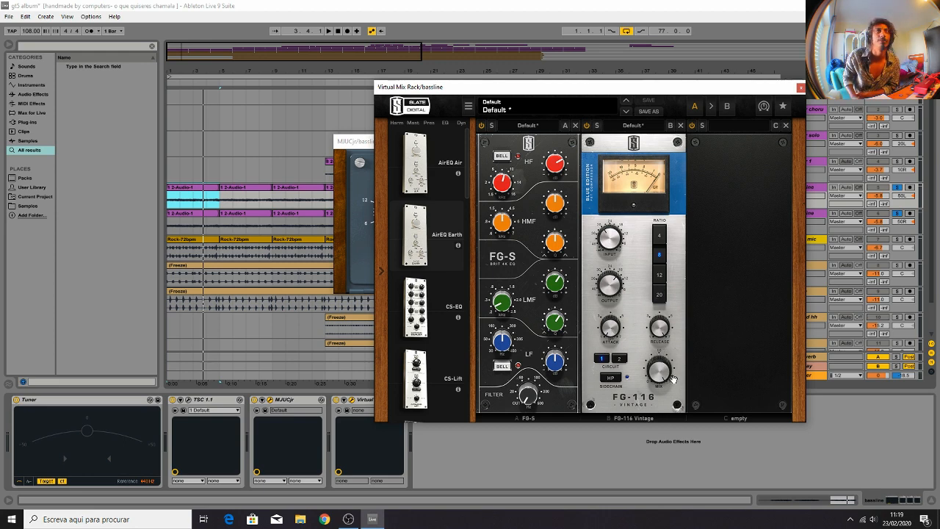
pyautogui.moveTo(663, 424); pyautogui.dragTo(664, 447)
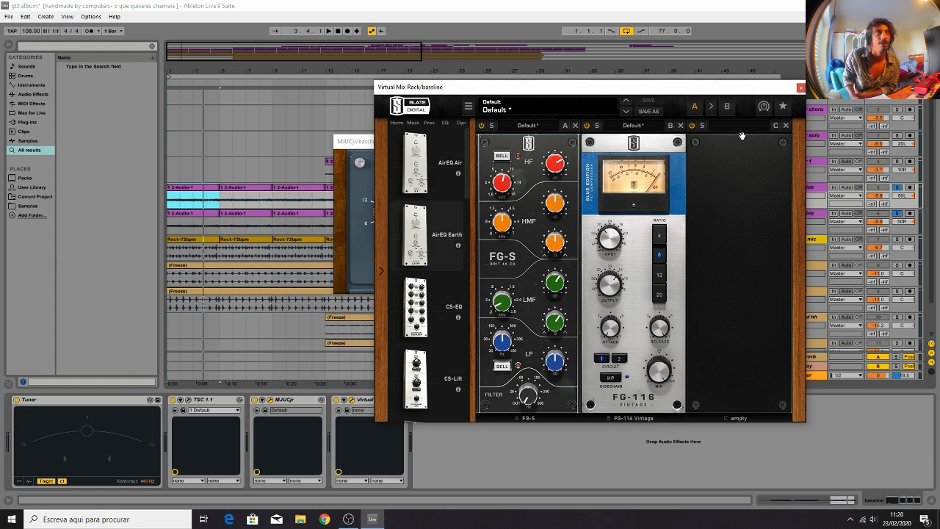
pyautogui.click(801, 88)
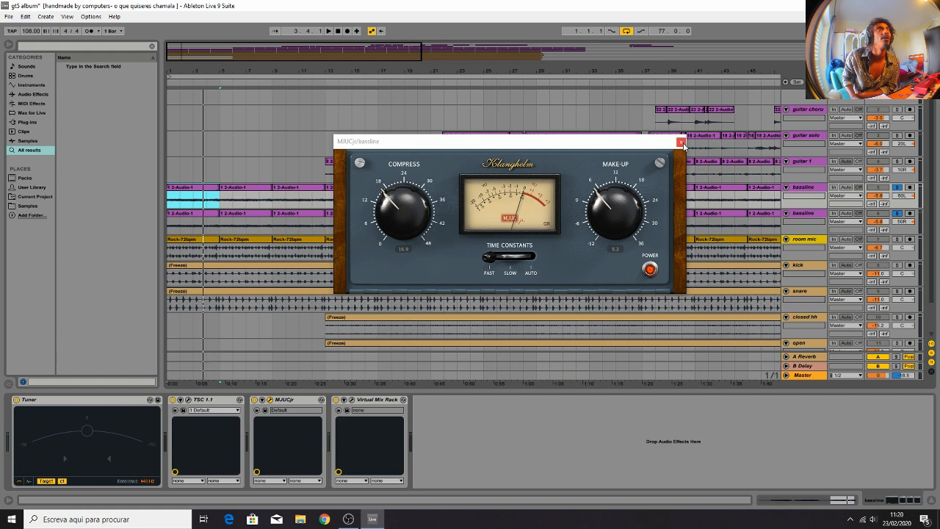
pyautogui.click(681, 142)
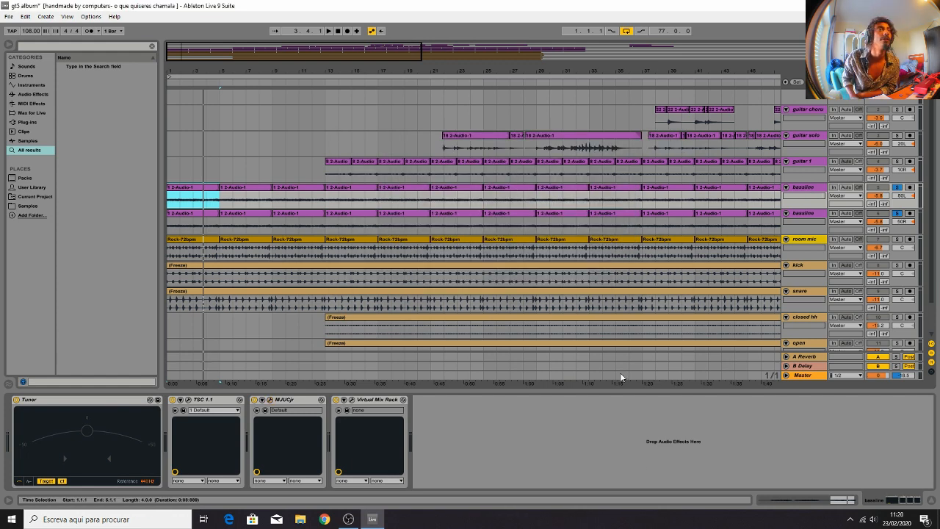
# Step: Solo the guitar 1 track and set the arrangement loop from bar 13 to bar 17
pyautogui.click(339, 166)
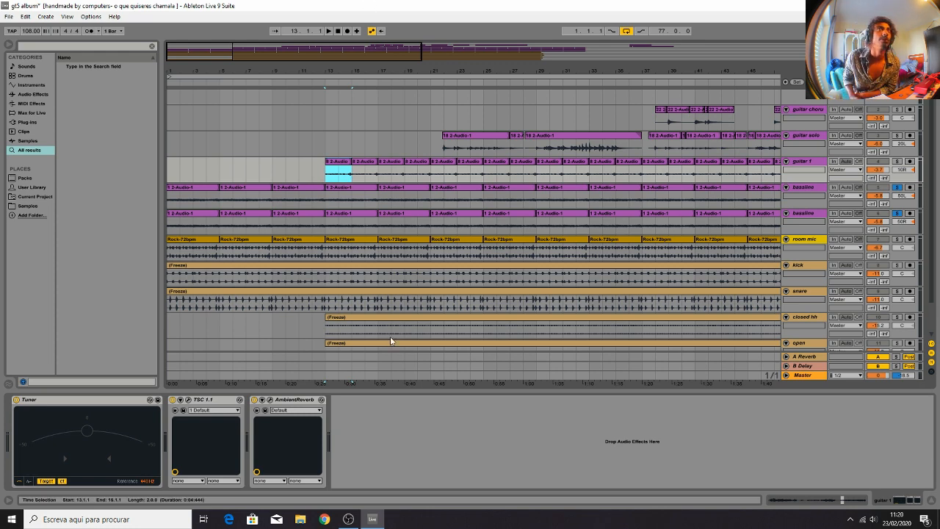
pyautogui.click(898, 161)
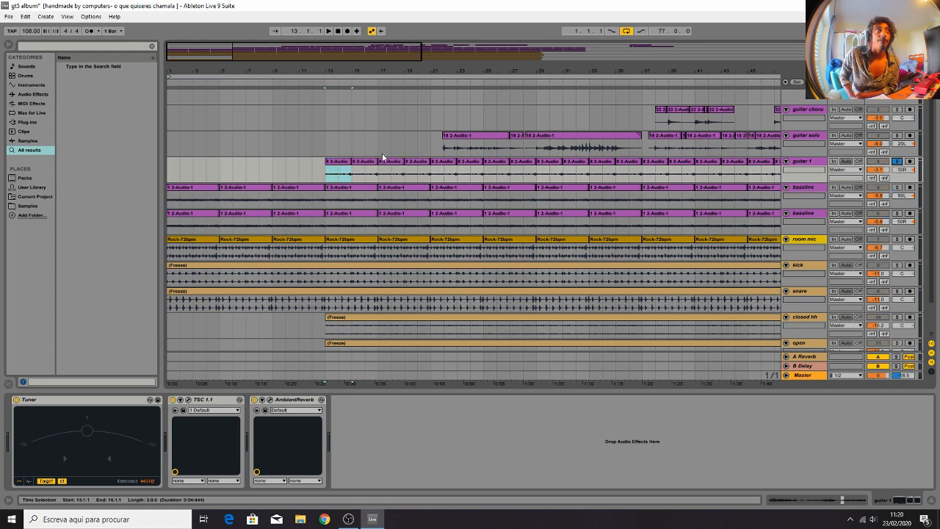
pyautogui.moveTo(379, 152); pyautogui.dragTo(328, 143)
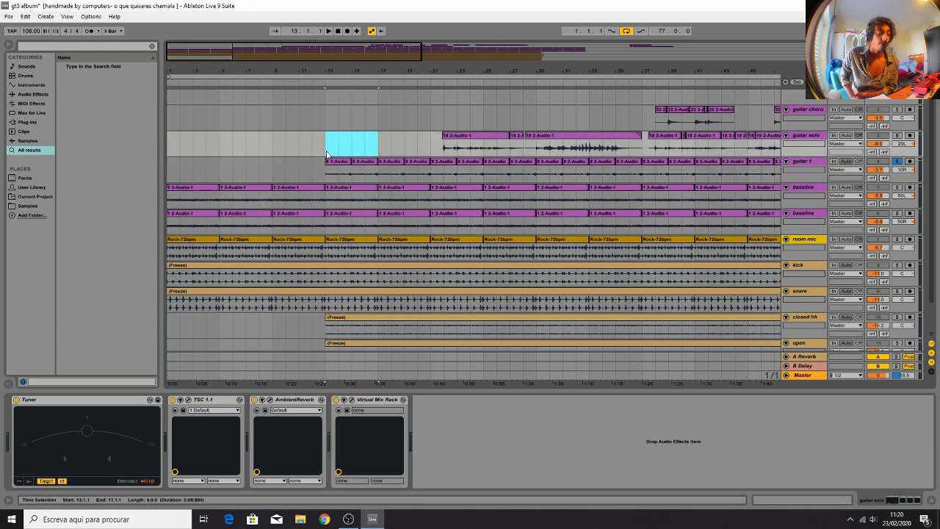
pyautogui.hotkey('ctrl', 'l')
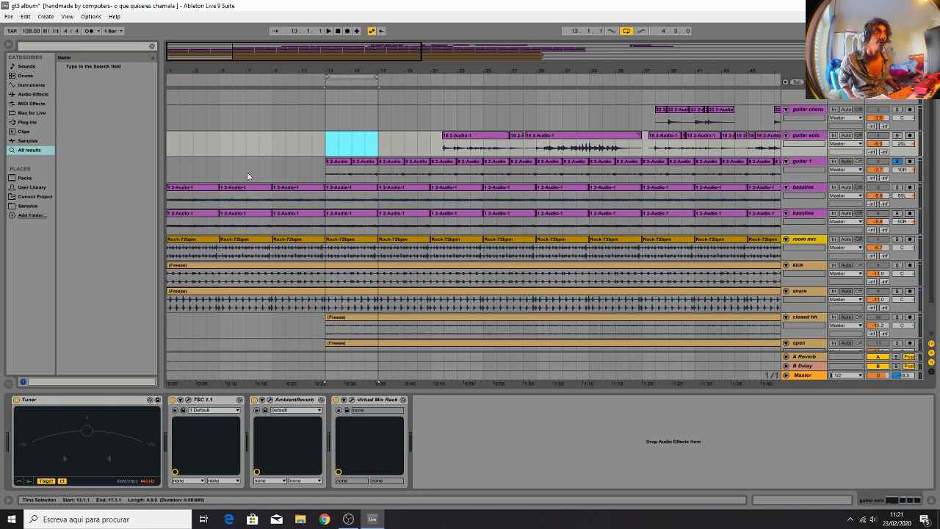
# Step: Examine the TSC 1.1 and AmbientReverb plug-ins of the guitar 1 track and play the soloed loop from bar 13
pyautogui.click(346, 162)
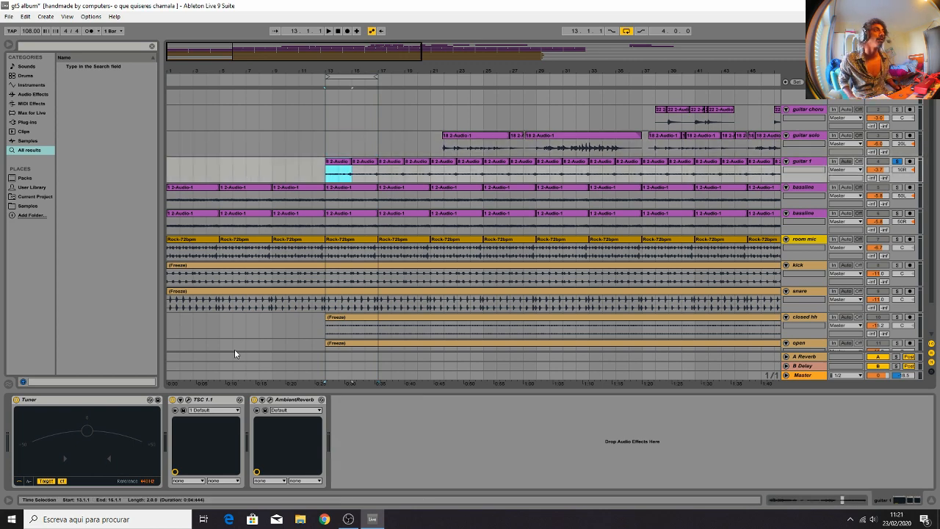
pyautogui.click(188, 399)
pyautogui.click(188, 399)
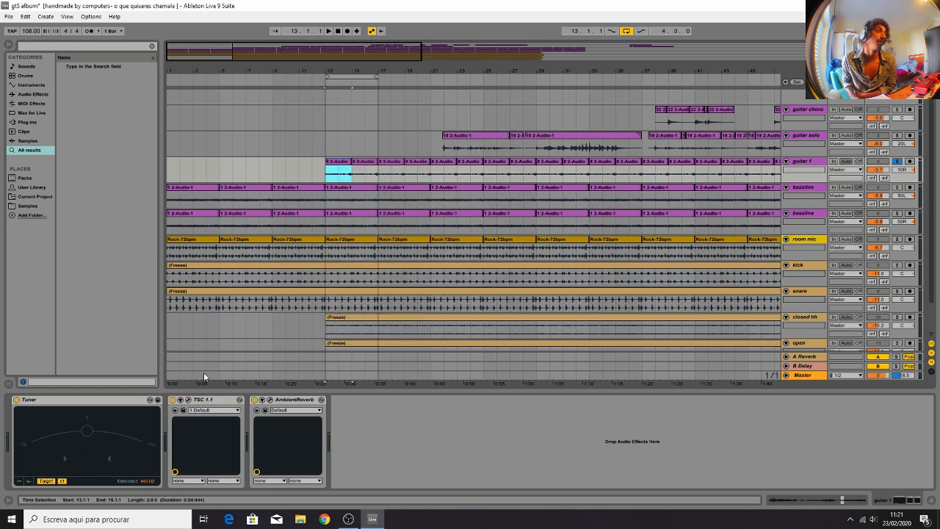
pyautogui.click(270, 400)
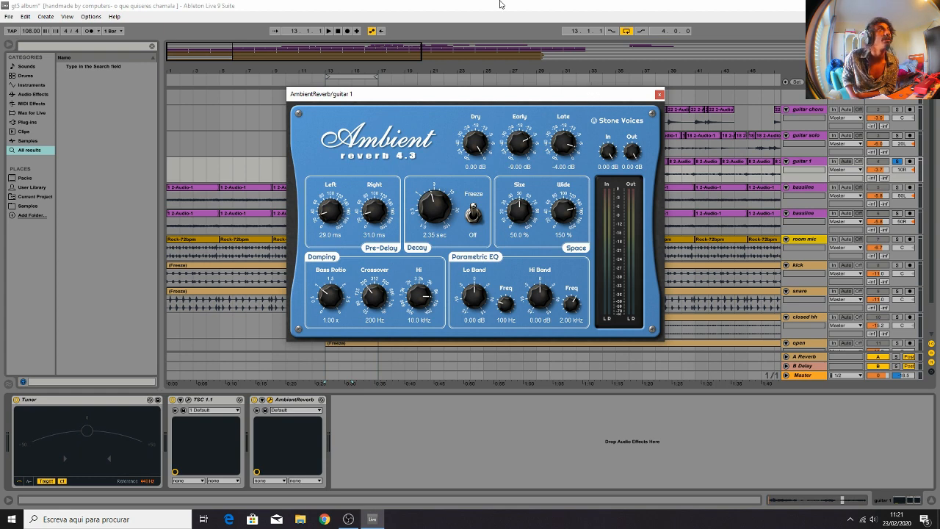
pyautogui.click(660, 96)
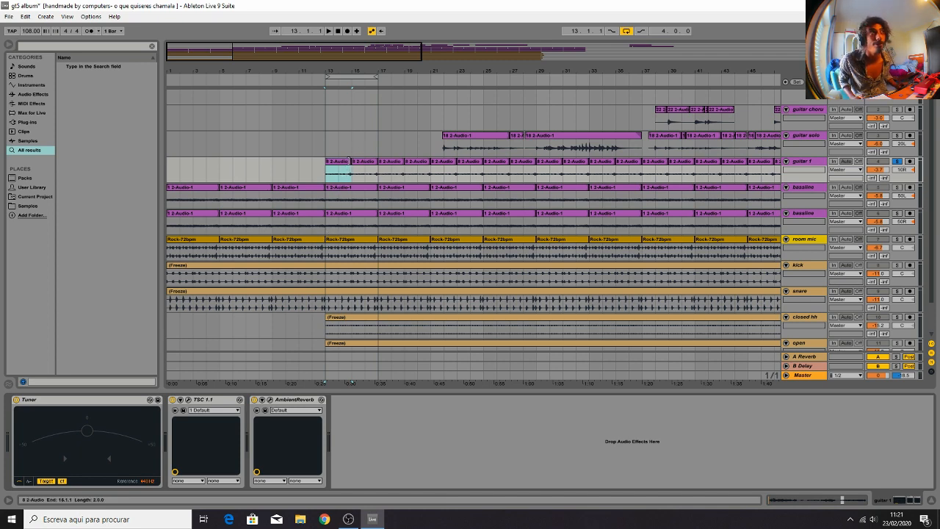
pyautogui.press('space')
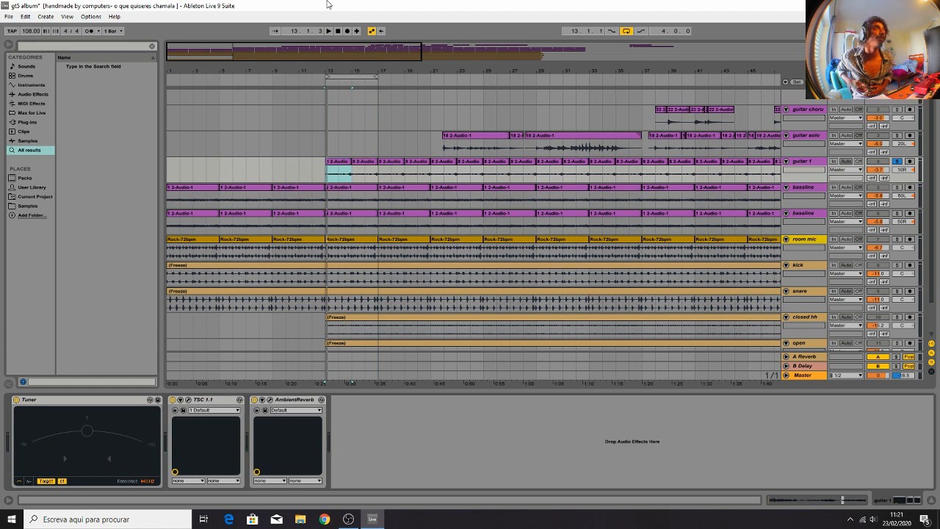
# Step: Play the soloed guitar 1 loop, unsolo the track and play the loop with the full mix
pyautogui.press('space')
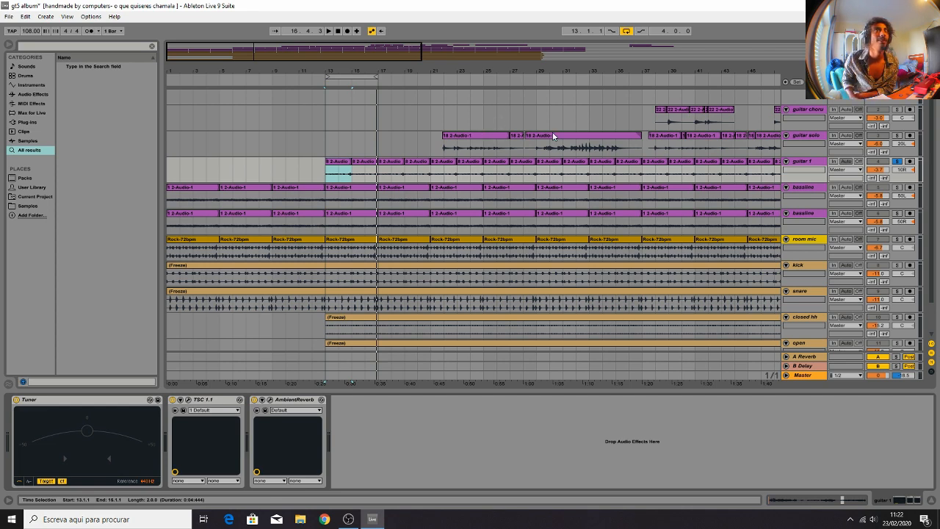
pyautogui.click(897, 162)
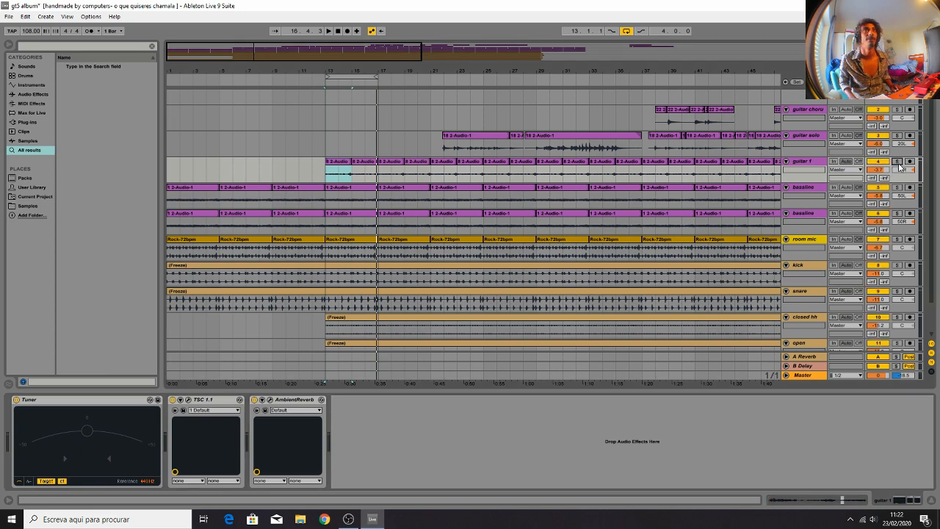
pyautogui.press('space')
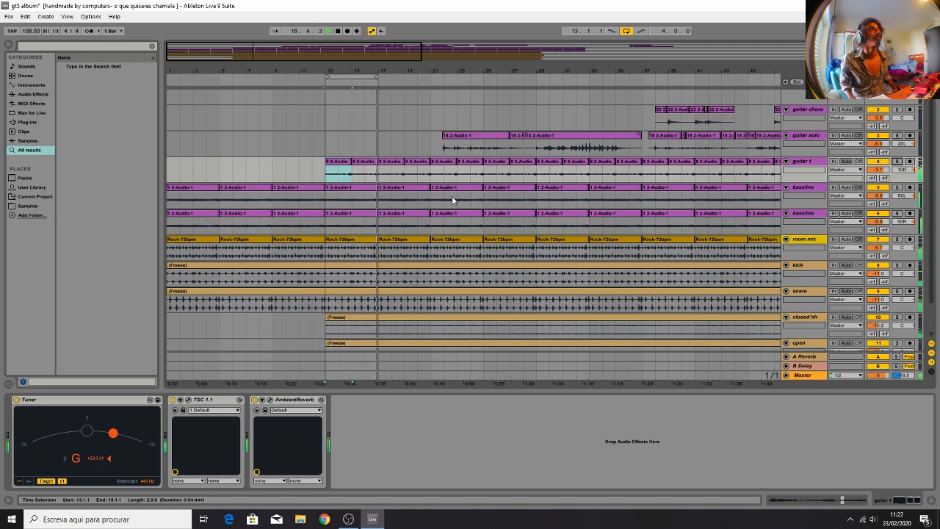
pyautogui.press('space')
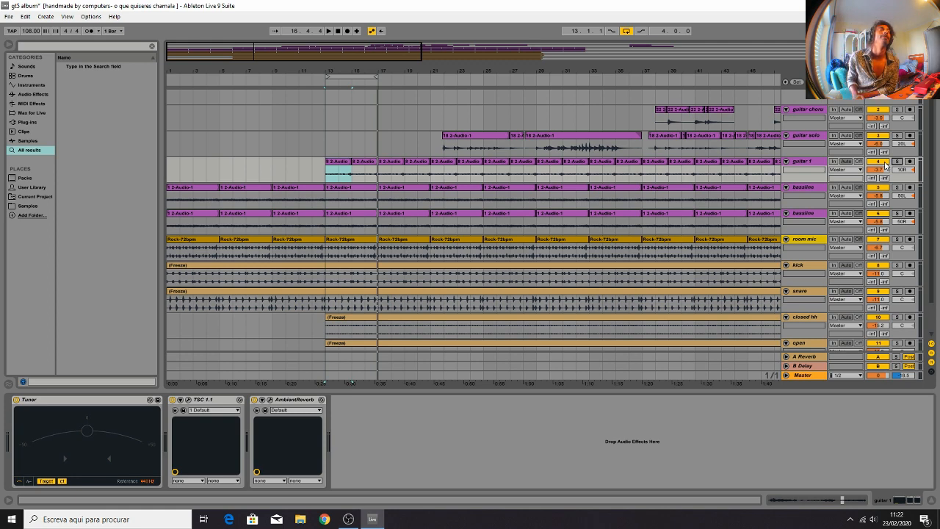
# Step: Show the effects chains of the guitar solo and guitar chorus tracks and place the insert marker at bar 13
pyautogui.click(812, 138)
pyautogui.click(811, 110)
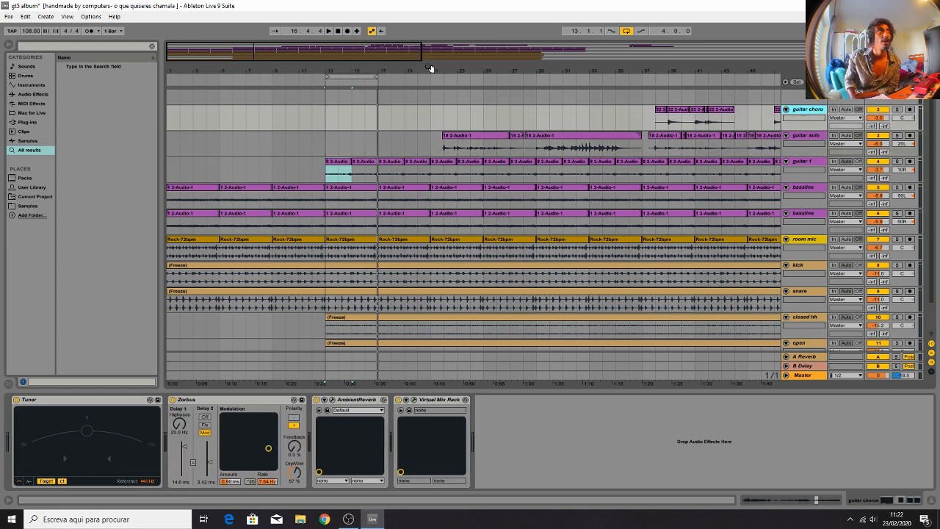
pyautogui.click(326, 126)
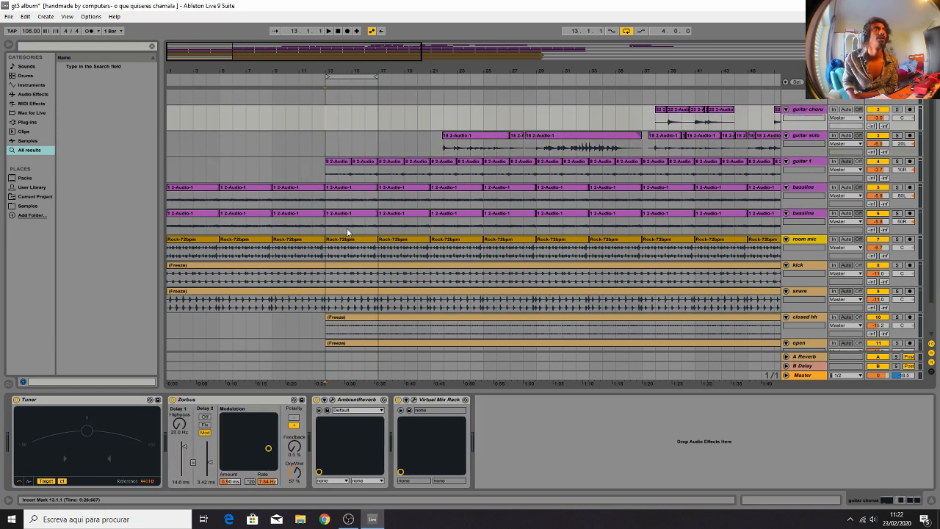
# Step: Select the room mic clip at bar 13, solo the room mic track and play the loop
pyautogui.doubleClick(357, 248)
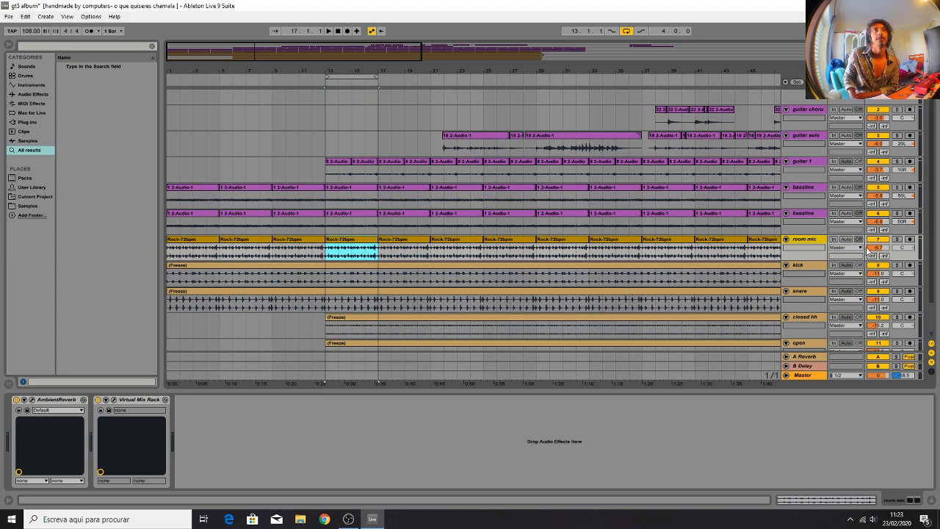
pyautogui.click(896, 239)
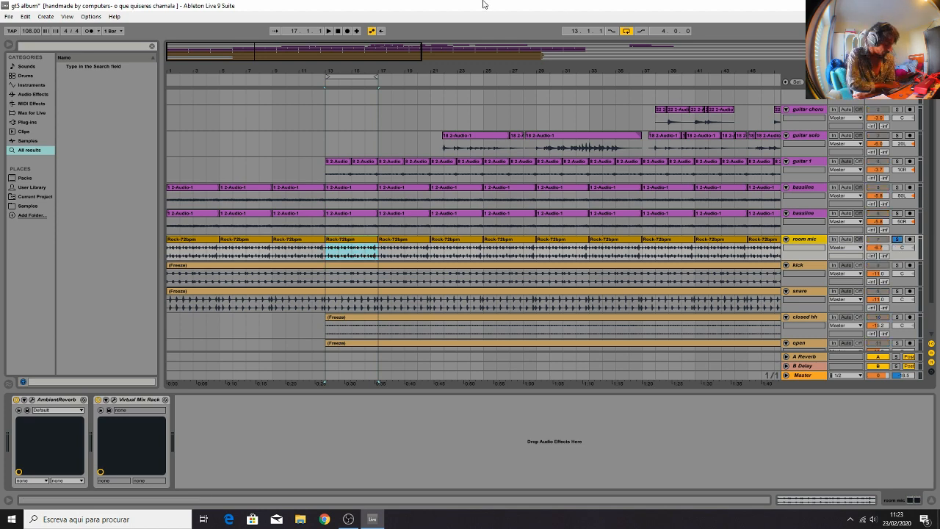
pyautogui.press('space')
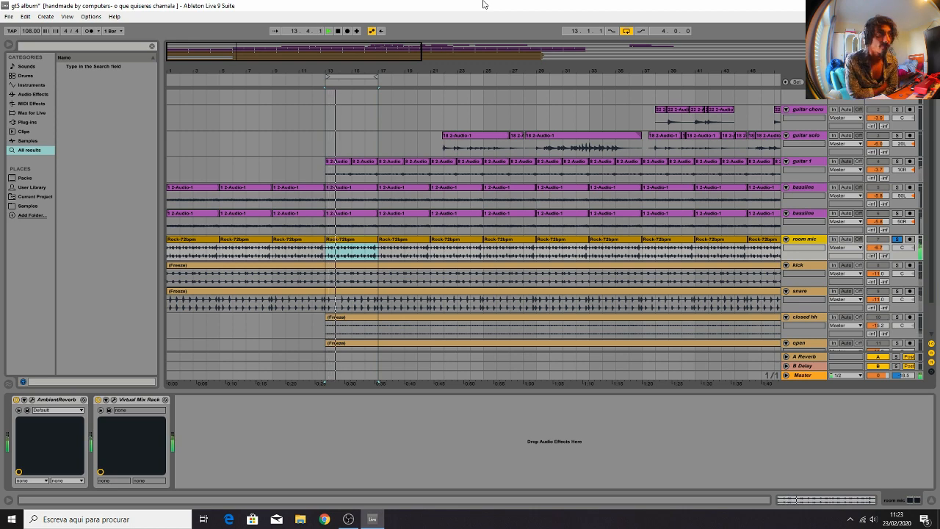
# Step: Examine the AmbientReverb settings on the room mic track and close the plug-in window
pyautogui.click(33, 400)
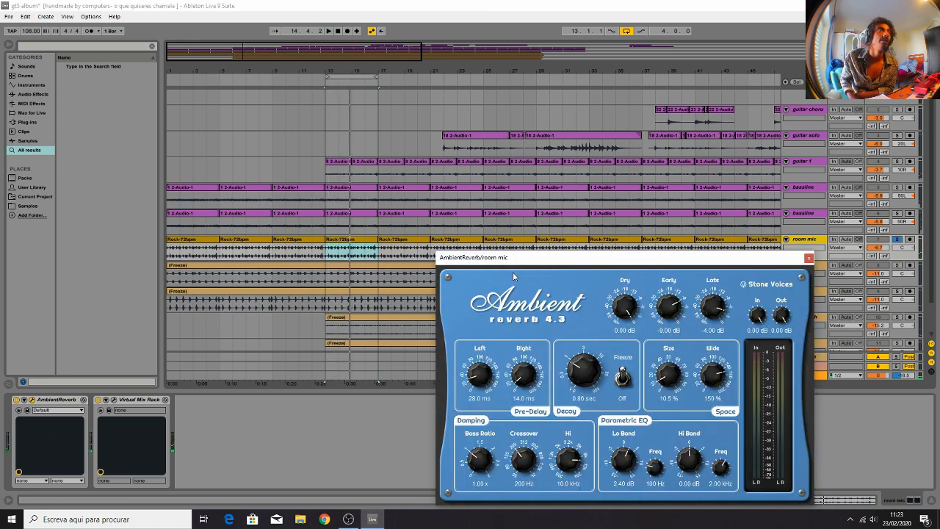
pyautogui.moveTo(507, 257); pyautogui.dragTo(330, 134)
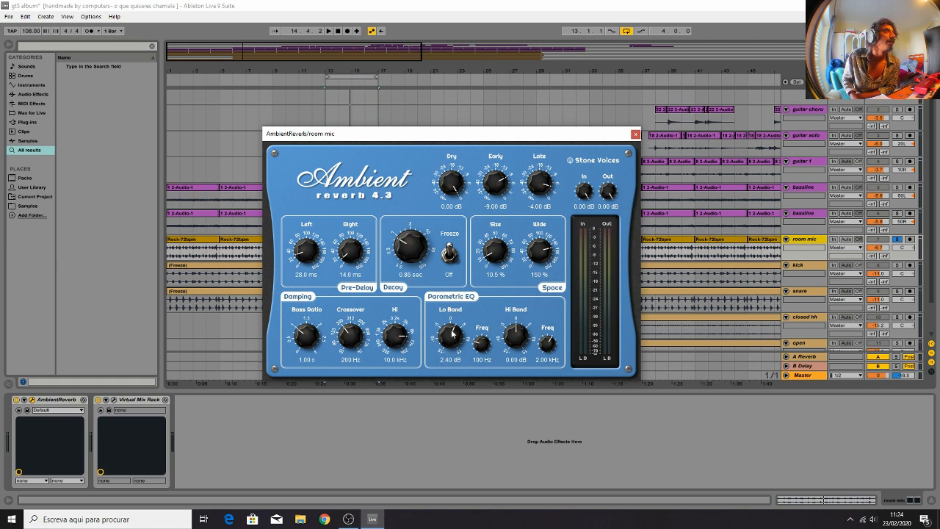
pyautogui.click(636, 135)
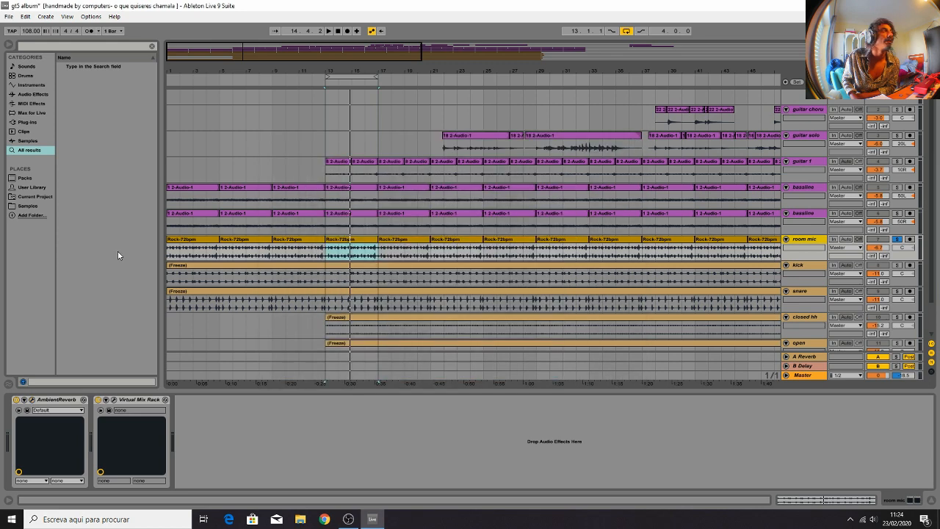
# Step: Open the room mic's Virtual Mix Rack and play the soloed loop while toggling the Revival module's bypass
pyautogui.click(115, 401)
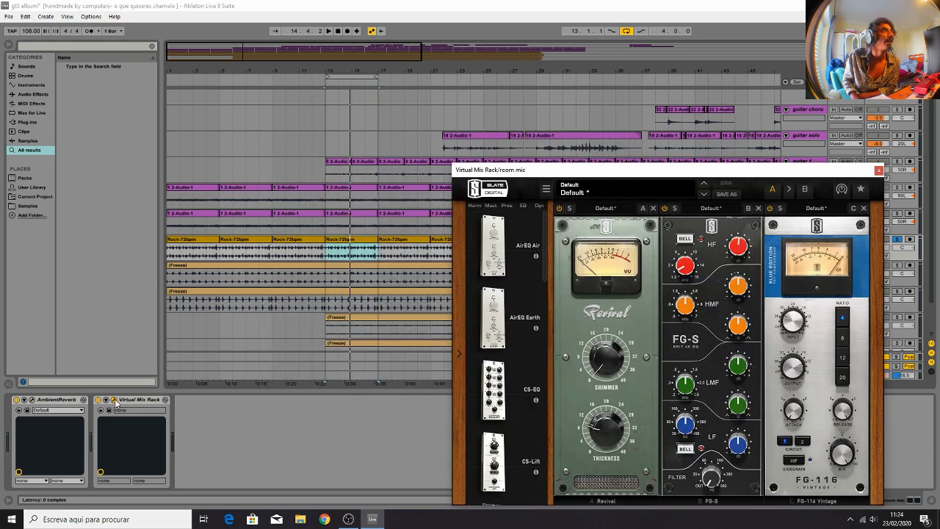
pyautogui.moveTo(599, 175); pyautogui.dragTo(307, 63)
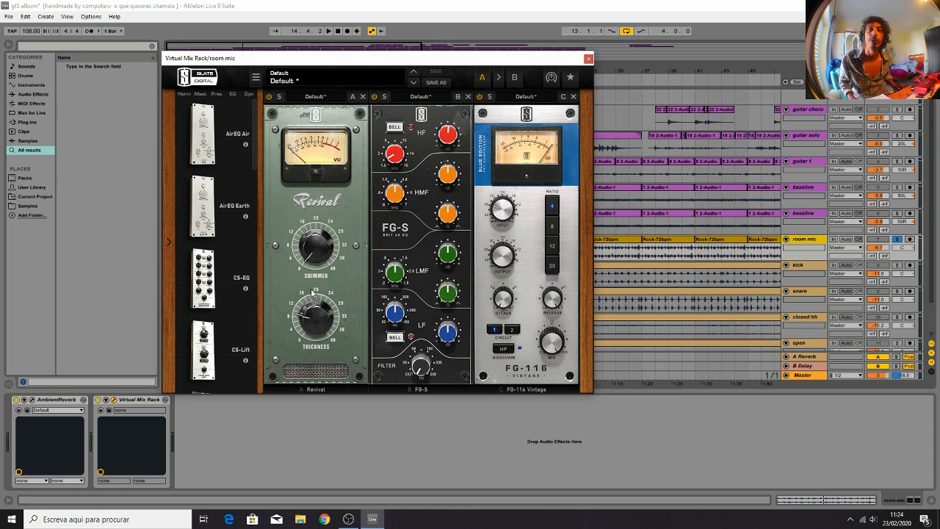
pyautogui.press('space')
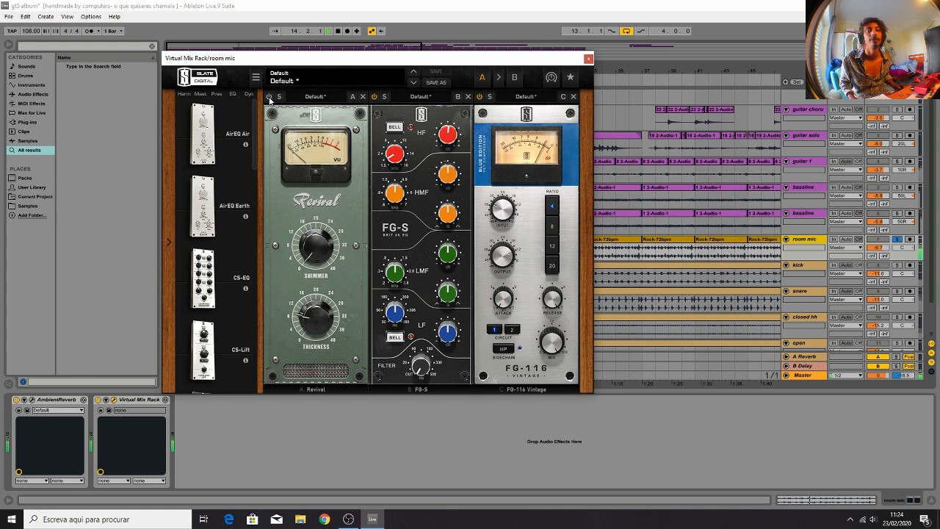
pyautogui.click(269, 97)
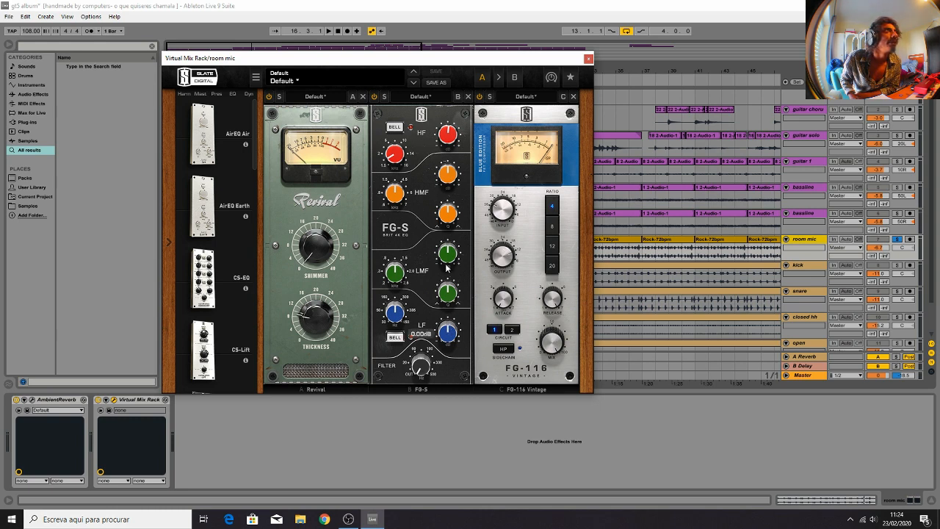
# Step: Examine the rack's FG-S equalizer and FG-116 compressor, replay the soloed room mic and close the rack window
pyautogui.moveTo(443, 143); pyautogui.dragTo(443, 140)
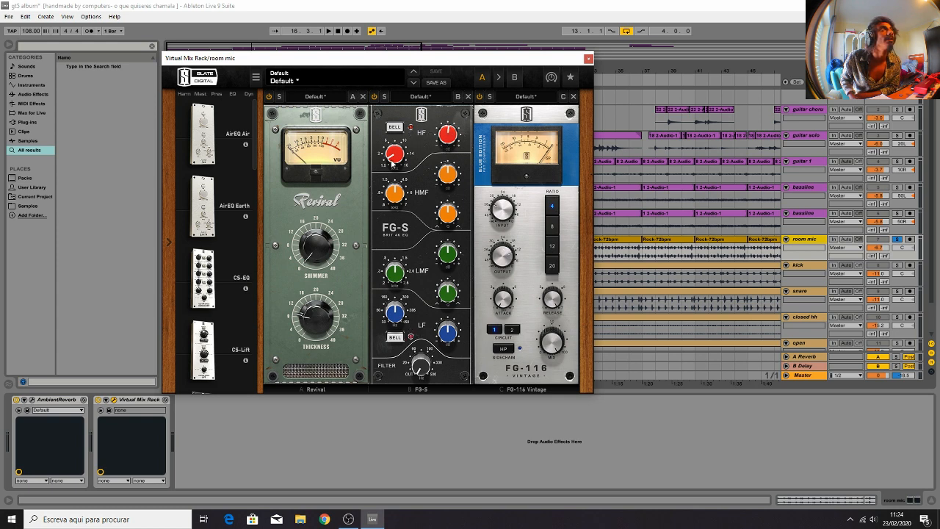
pyautogui.moveTo(393, 160); pyautogui.dragTo(393, 157)
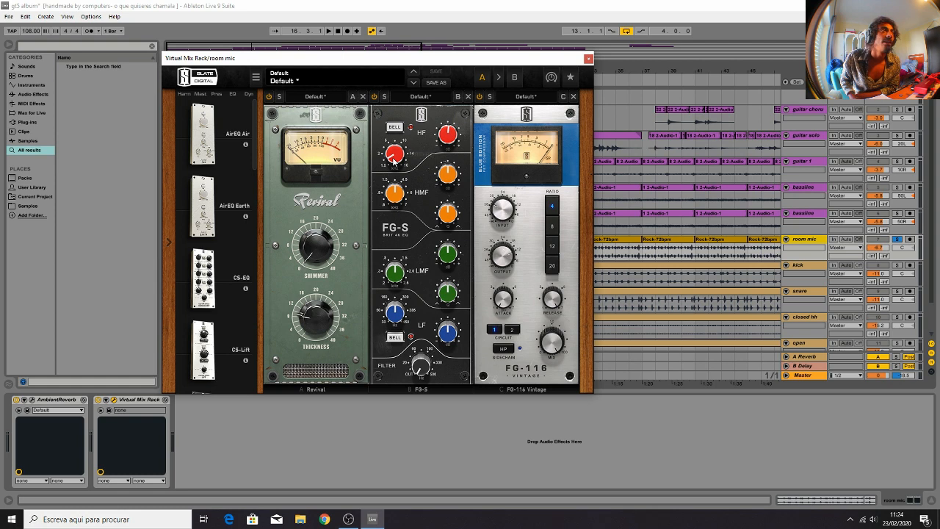
pyautogui.moveTo(396, 166)
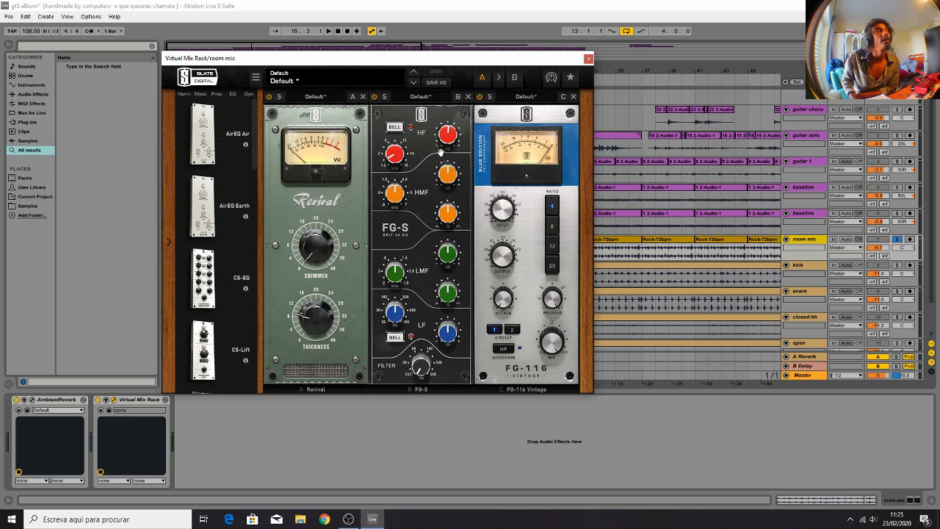
pyautogui.moveTo(446, 148)
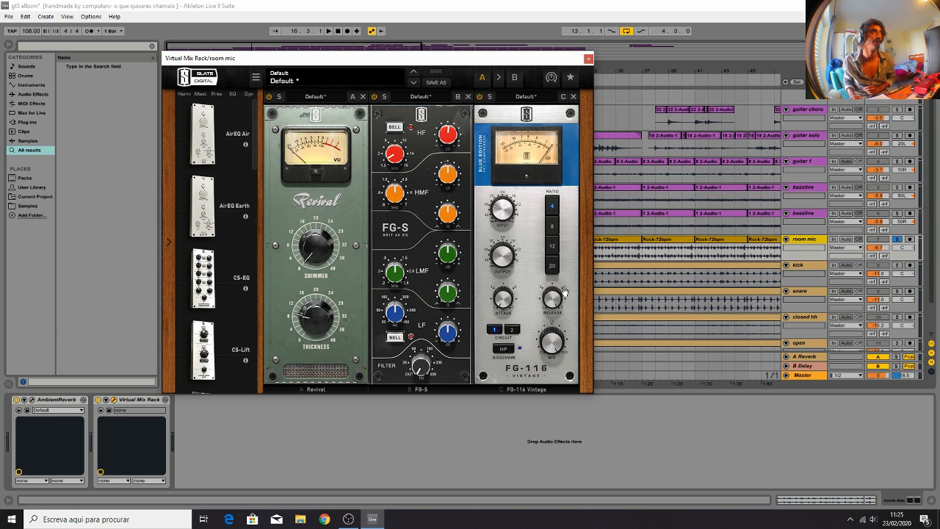
pyautogui.press('space')
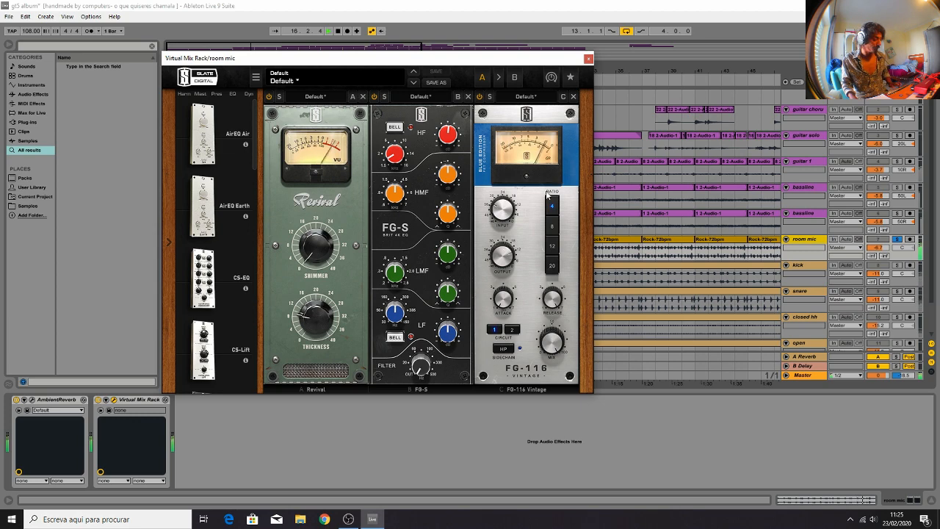
pyautogui.press('space')
pyautogui.click(589, 59)
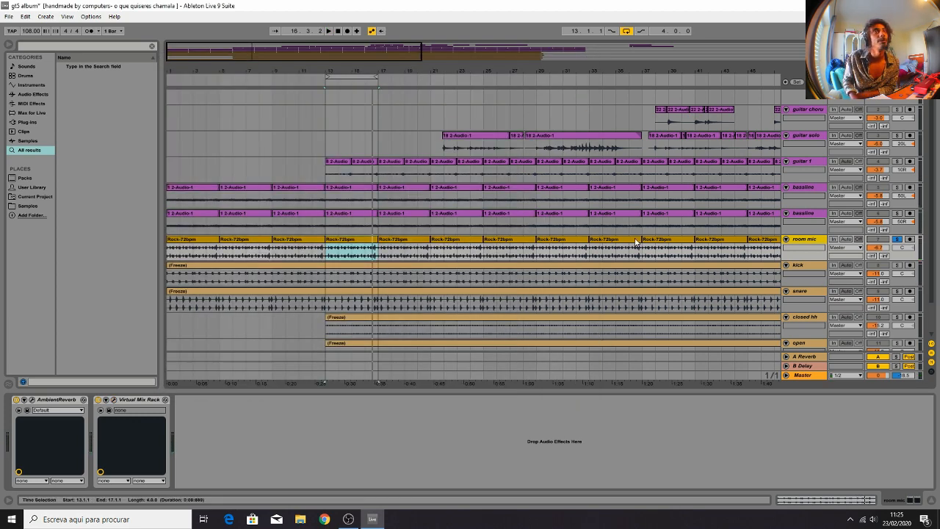
# Step: Select the kick track and expand the MTPDK-2.0.9-VST-64bit-Win-FULL folder among the browser's plug-ins
pyautogui.scroll(-2, 672, 278)
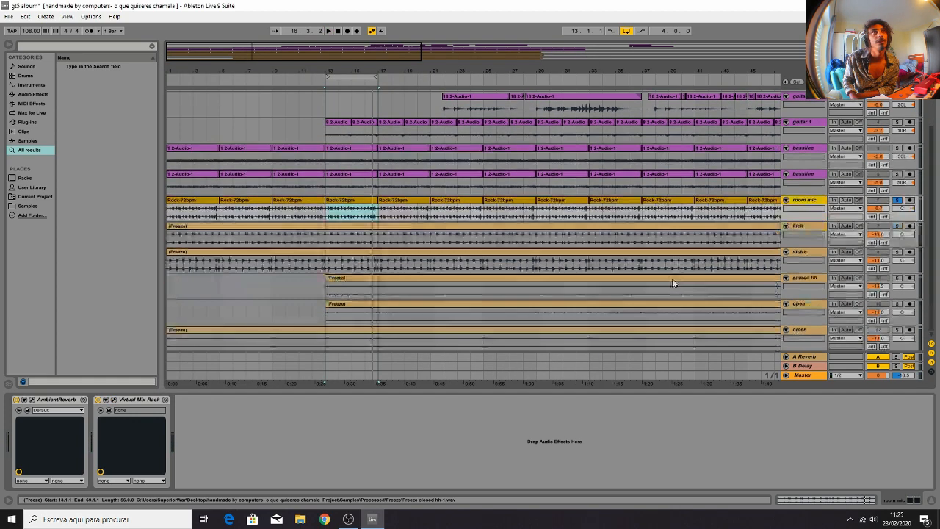
pyautogui.click(799, 228)
pyautogui.click(31, 122)
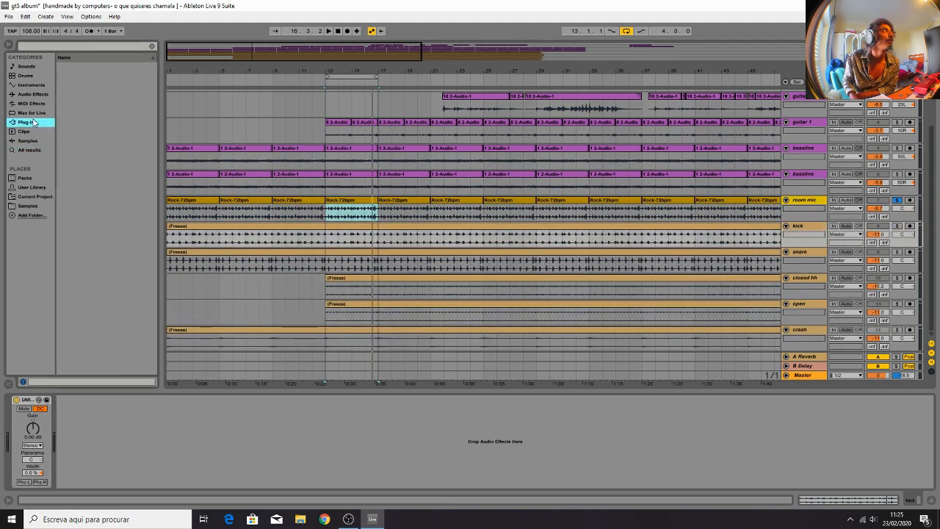
pyautogui.click(90, 180)
pyautogui.click(60, 179)
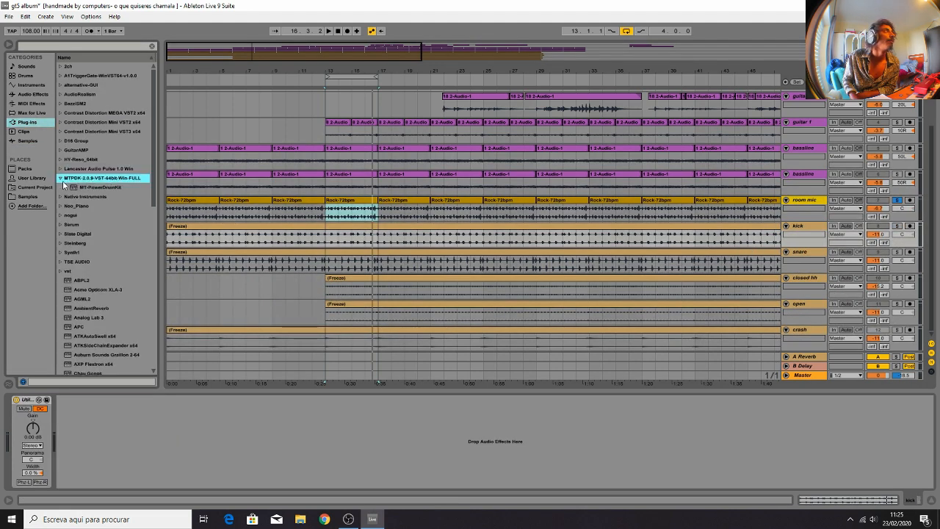
# Step: Insert a MIDI track below the kick track, load MT-PowerDrumKit onto it and skip its donation screen
pyautogui.click(807, 231)
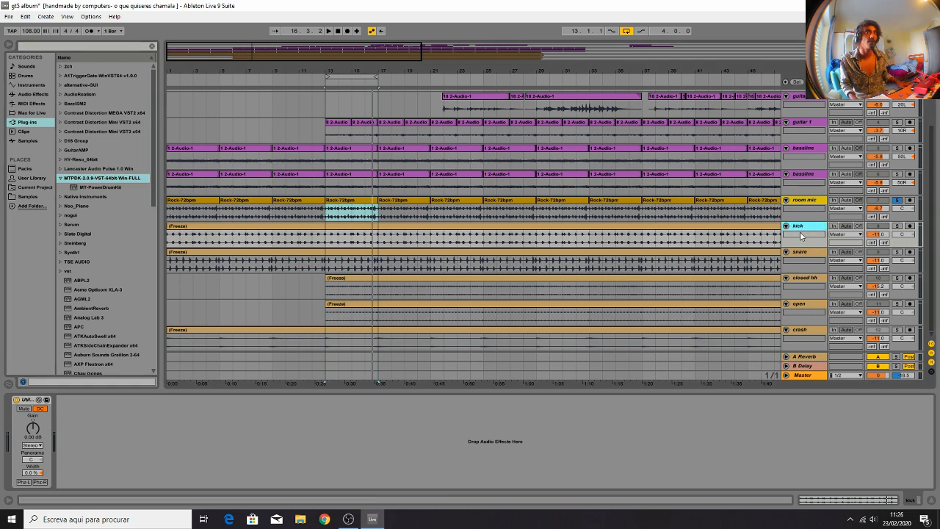
pyautogui.hotkey('ctrl', 'shift', 't')
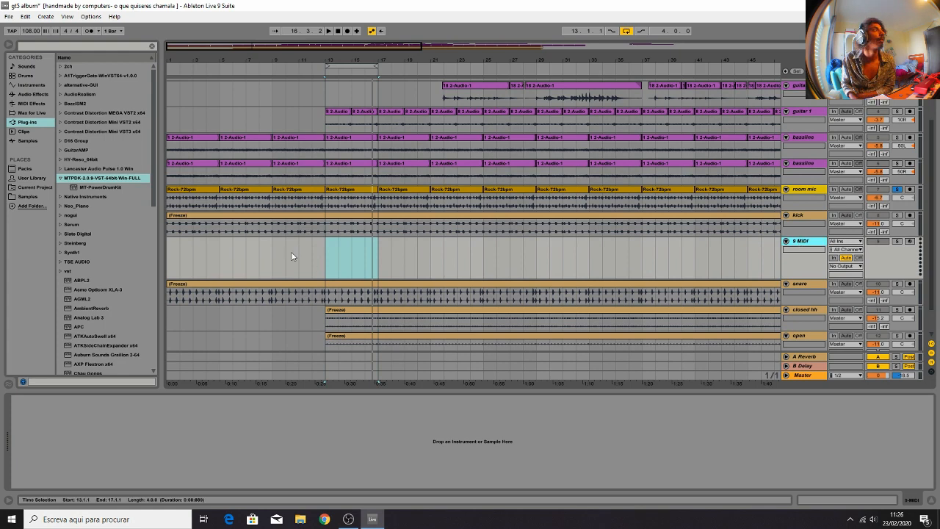
pyautogui.doubleClick(94, 187)
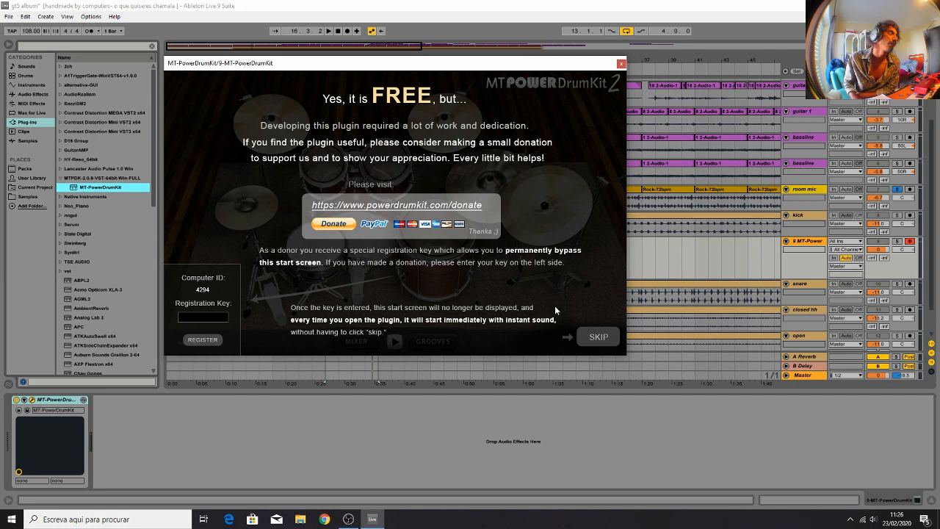
pyautogui.click(598, 338)
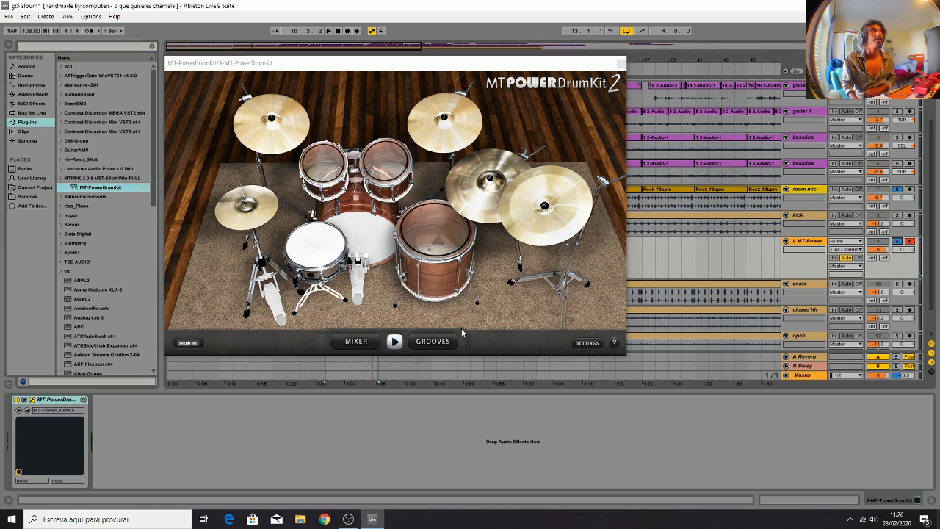
# Step: Audition the MT-PowerDrumKit's toms, kick, snare, hi-hat and cymbals on the drawn drum kit
pyautogui.click(453, 239)
pyautogui.click(549, 213)
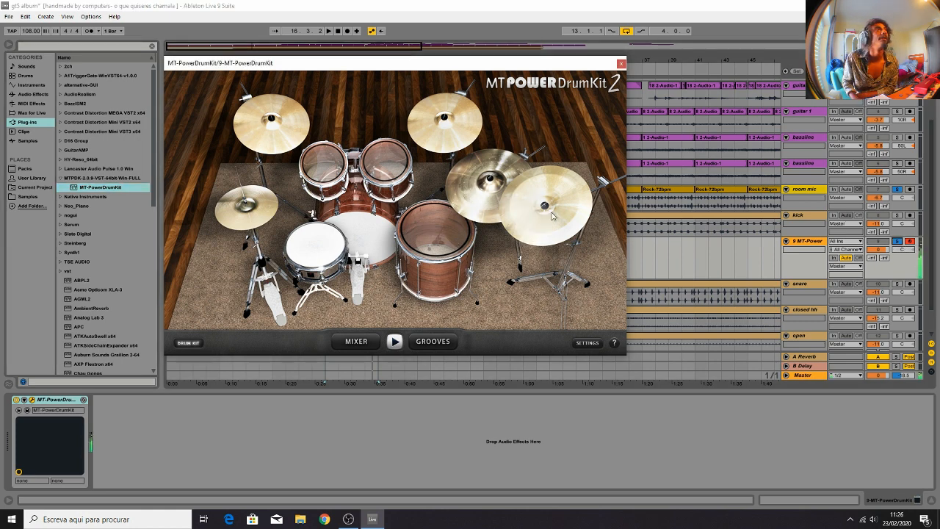
pyautogui.click(458, 135)
pyautogui.click(362, 241)
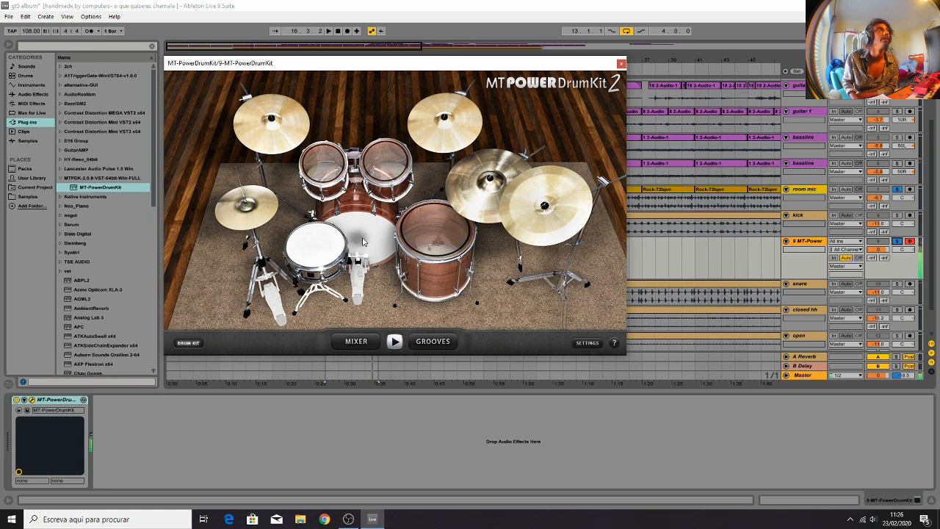
pyautogui.click(332, 249)
pyautogui.click(369, 239)
pyautogui.click(334, 246)
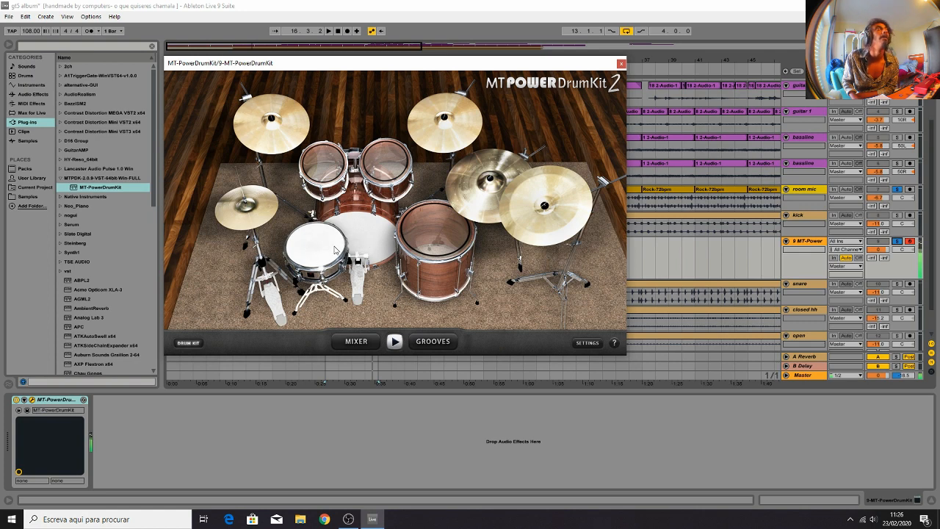
pyautogui.click(322, 248)
pyautogui.click(360, 239)
pyautogui.click(320, 246)
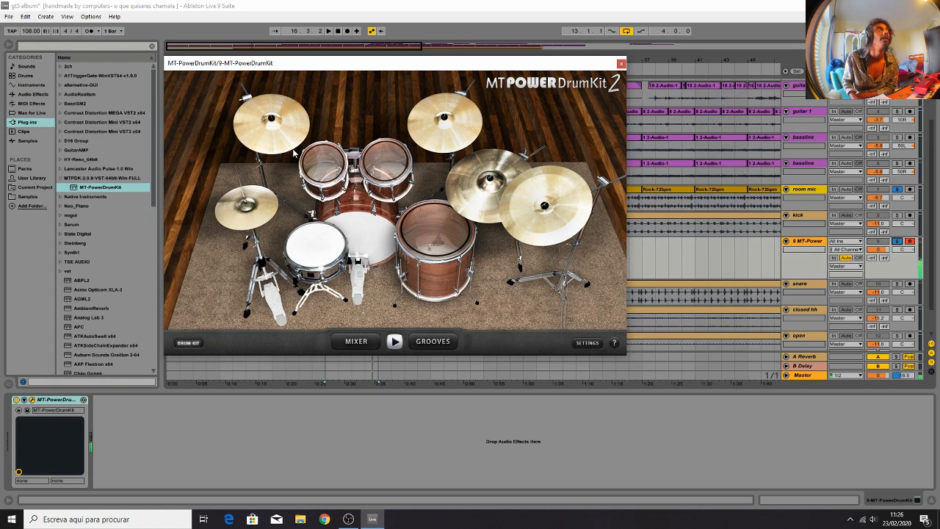
pyautogui.click(253, 209)
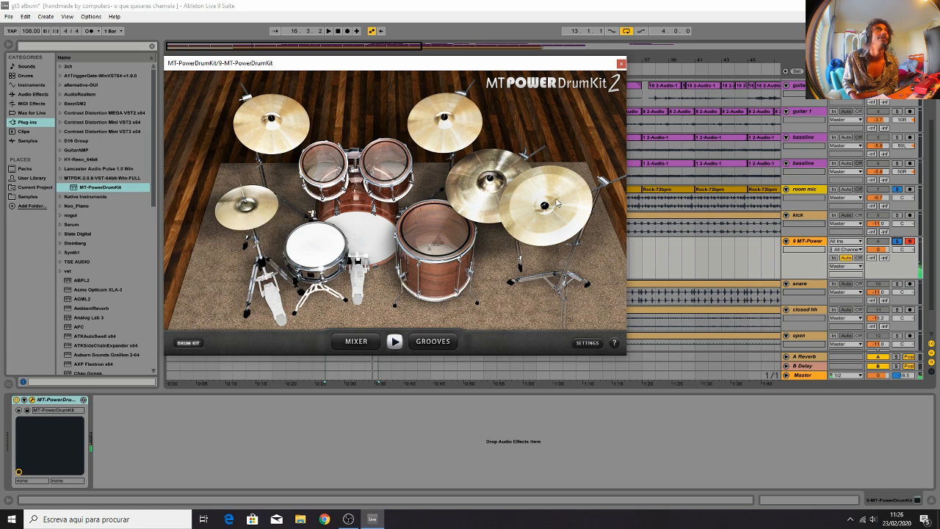
pyautogui.click(517, 191)
pyautogui.click(496, 184)
pyautogui.click(497, 183)
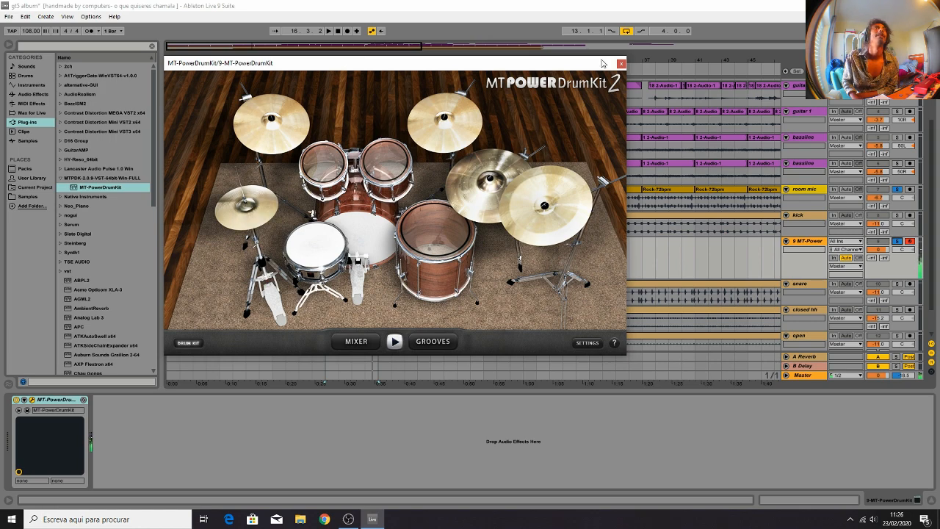
# Step: Close the drum kit window, turn off soloing on the MT-Power track and delete that track
pyautogui.click(621, 64)
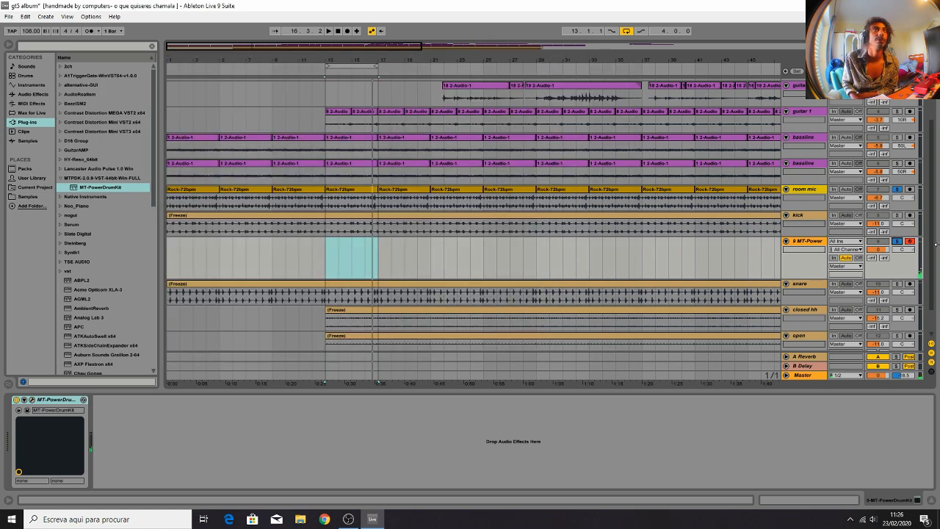
pyautogui.click(897, 243)
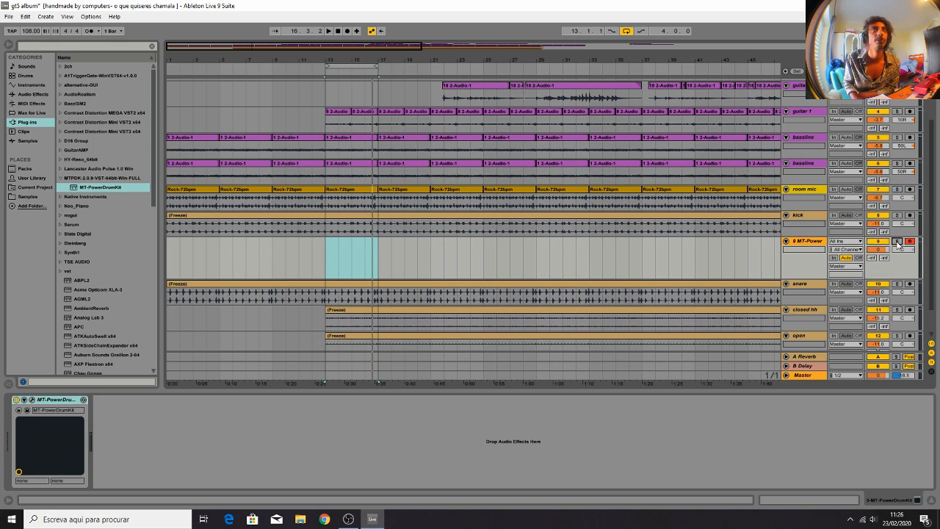
pyautogui.click(817, 245)
pyautogui.press('Delete')
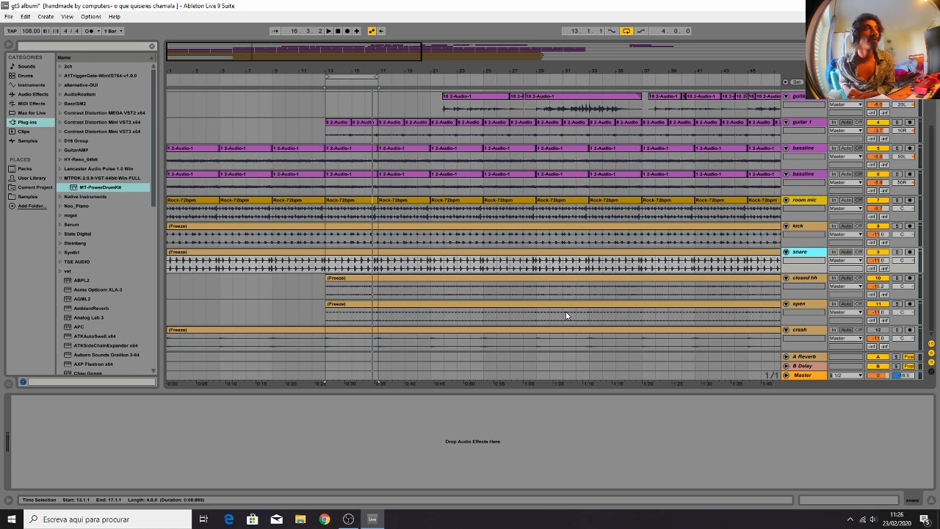
pyautogui.click(349, 519)
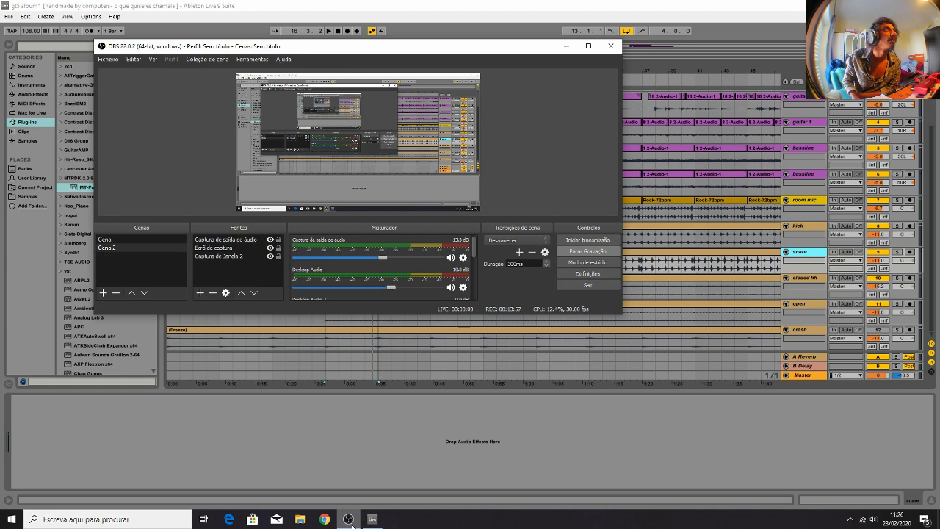
pyautogui.click(351, 523)
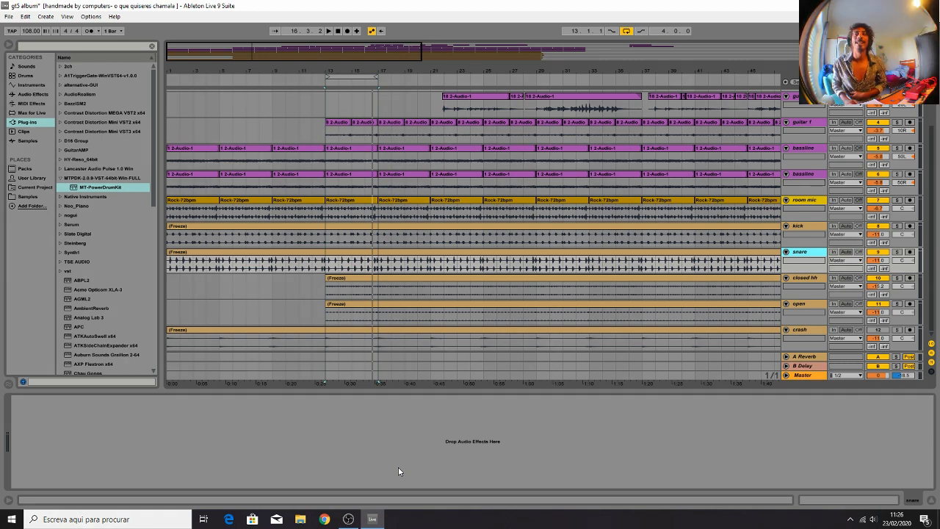
# Step: Solo the room mic track and play it from bar 13
pyautogui.press('space')
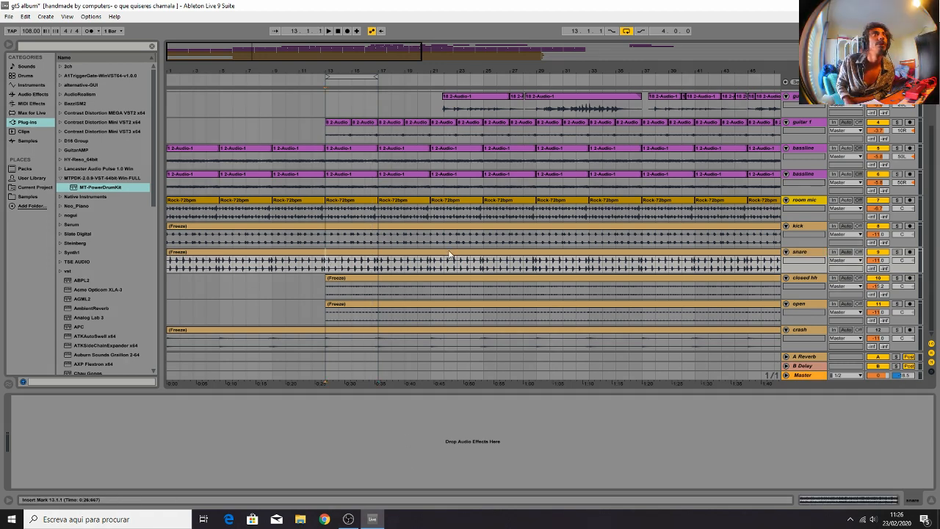
pyautogui.click(897, 201)
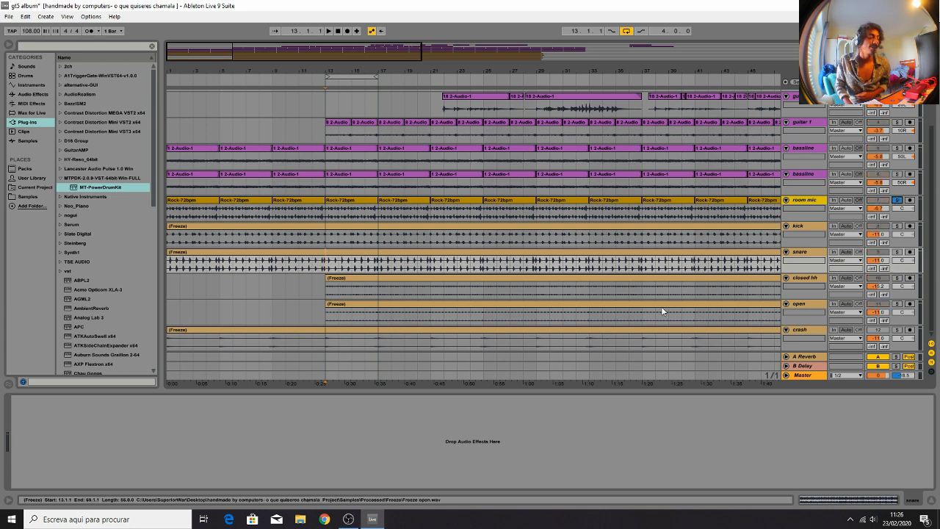
pyautogui.press('space')
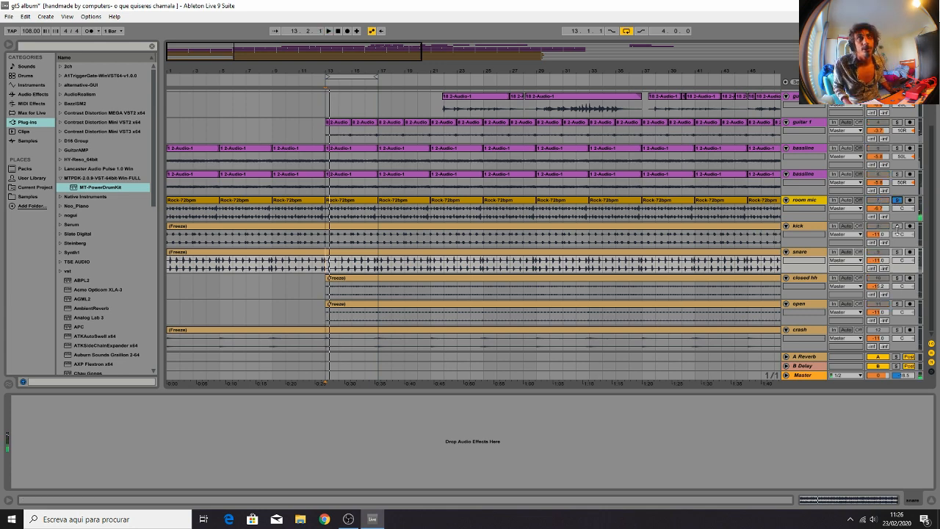
# Step: Switch the solo from the room mic to the kick, snare, closed hh, open and crash tracks together during playback
pyautogui.click(897, 228)
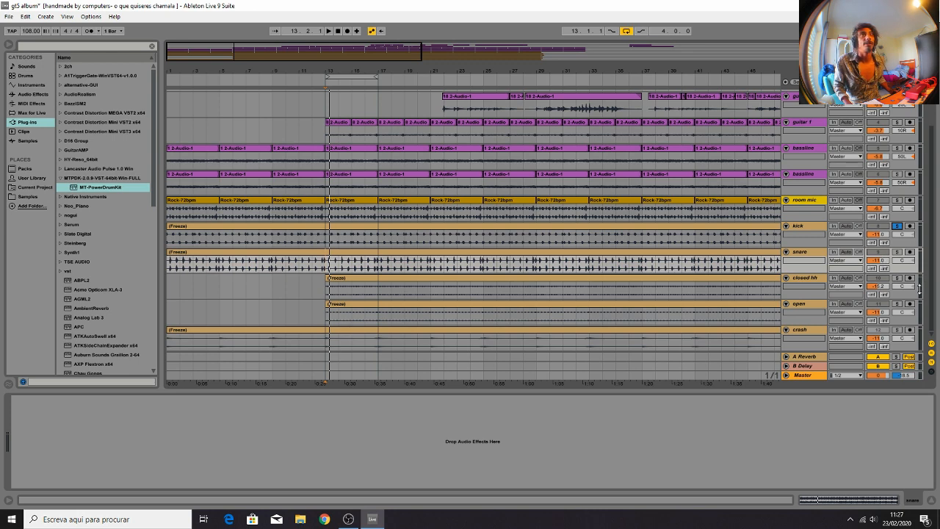
pyautogui.click(896, 330)
pyautogui.keyDown('ctrl'); pyautogui.click(897, 304); pyautogui.keyUp('ctrl')
pyautogui.keyDown('ctrl'); pyautogui.click(896, 279); pyautogui.keyUp('ctrl')
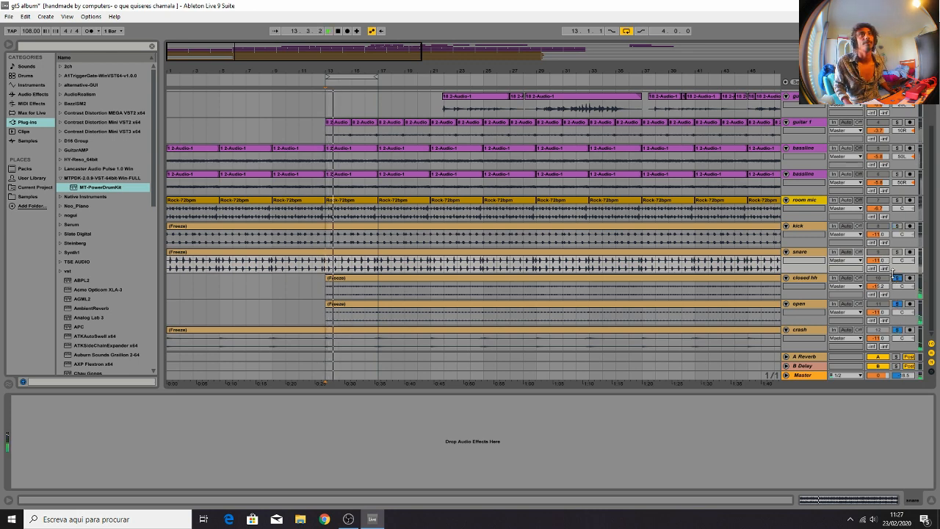
pyautogui.keyDown('ctrl'); pyautogui.click(897, 253); pyautogui.keyUp('ctrl')
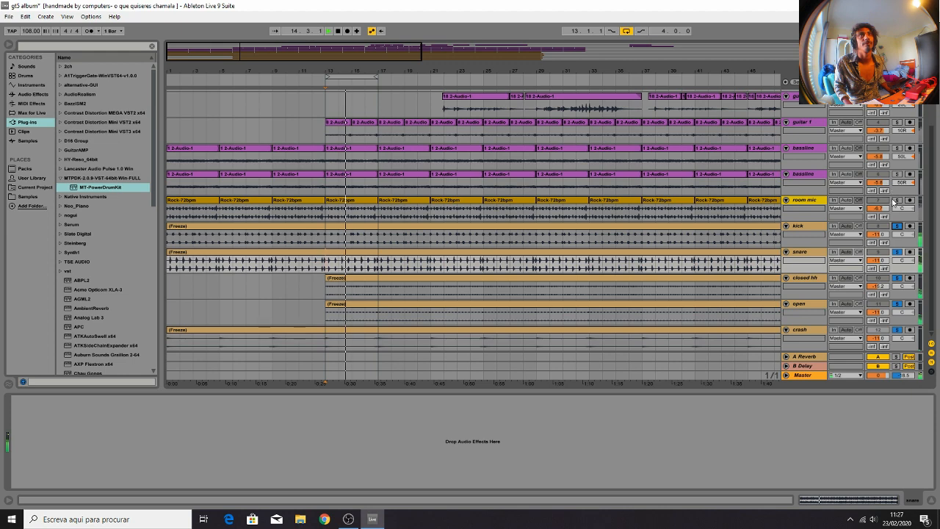
pyautogui.keyDown('ctrl'); pyautogui.click(897, 227); pyautogui.keyUp('ctrl')
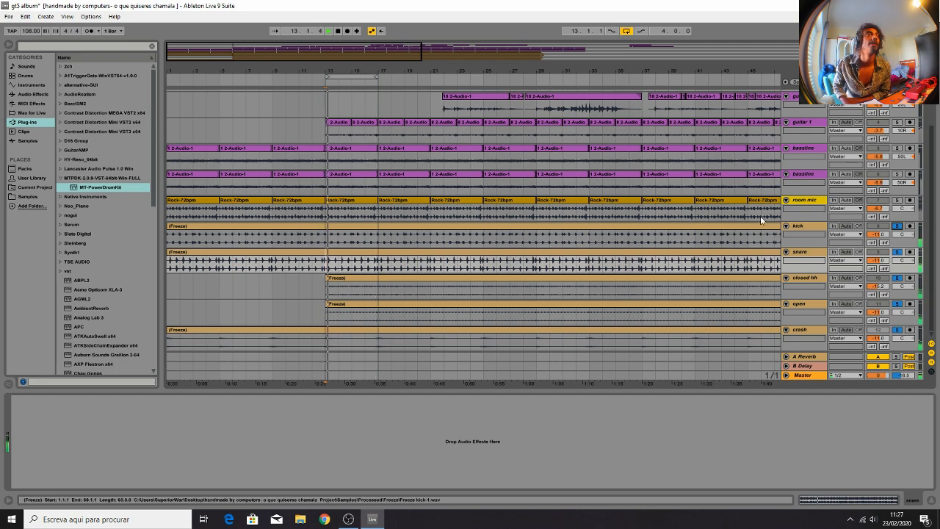
# Step: Examine the device chains of the kick, snare, closed hh, open and crash tracks while the soloed drums play
pyautogui.click(807, 235)
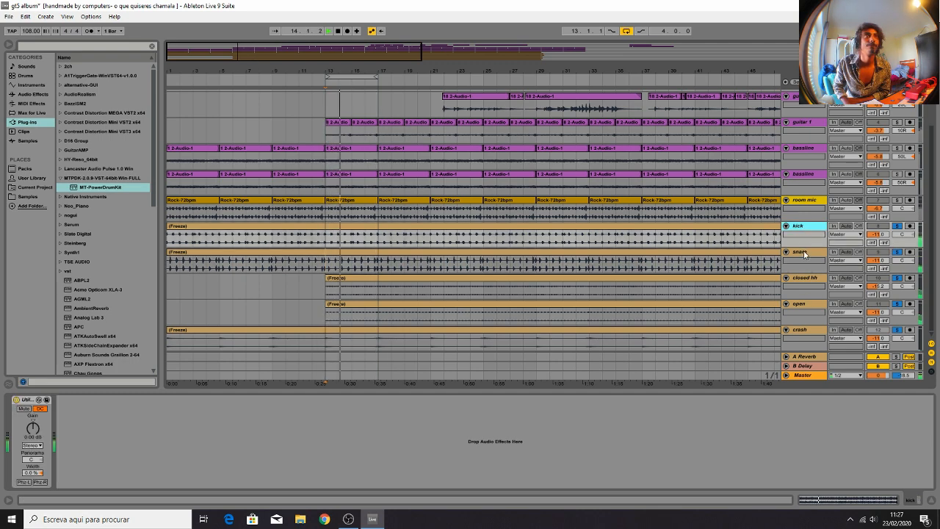
pyautogui.click(807, 266)
pyautogui.click(804, 284)
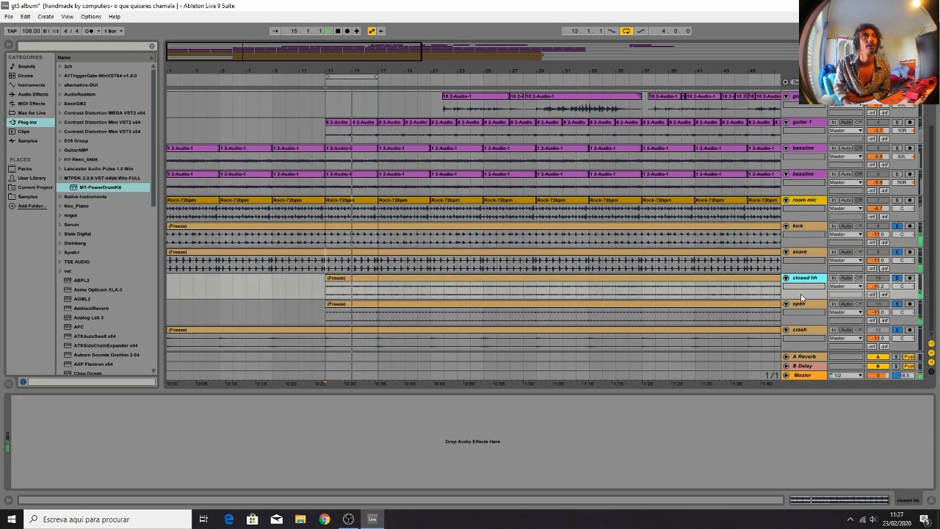
pyautogui.click(807, 314)
pyautogui.click(808, 328)
pyautogui.click(810, 304)
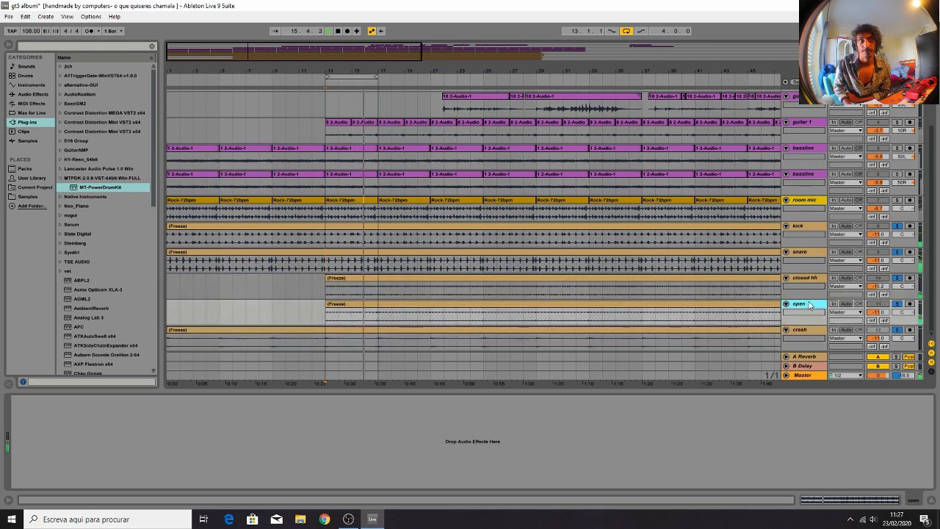
pyautogui.click(803, 278)
pyautogui.click(801, 257)
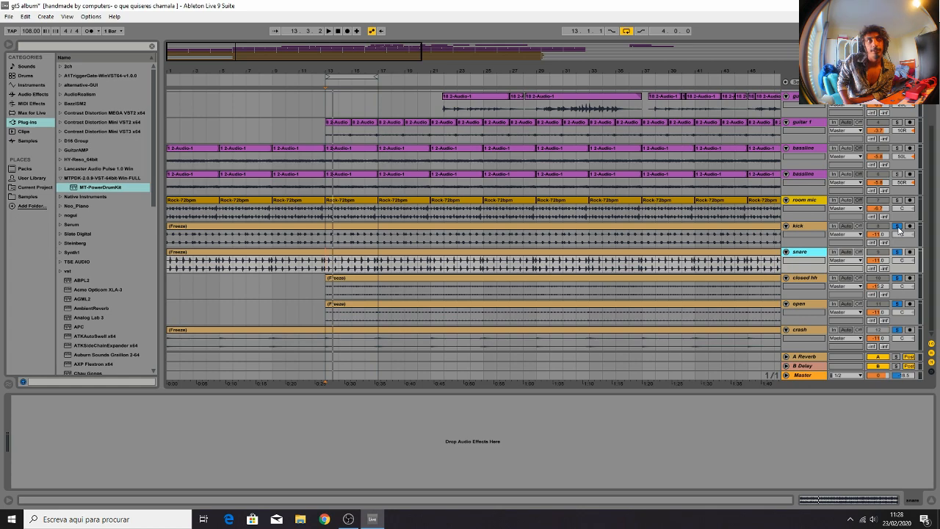
# Step: Move the loop onto the first guitar solo clips, spanning bars 22 to 37
pyautogui.scroll(3, 547, 176)
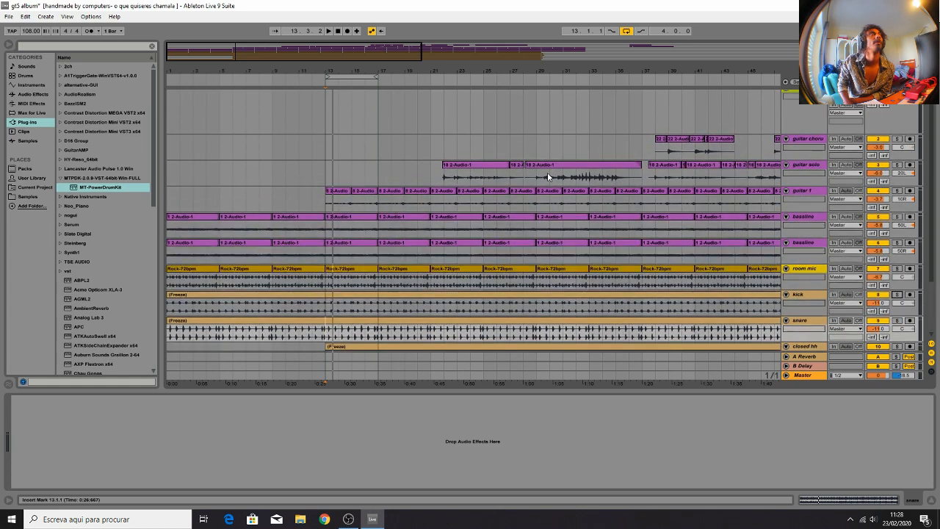
pyautogui.click(493, 164)
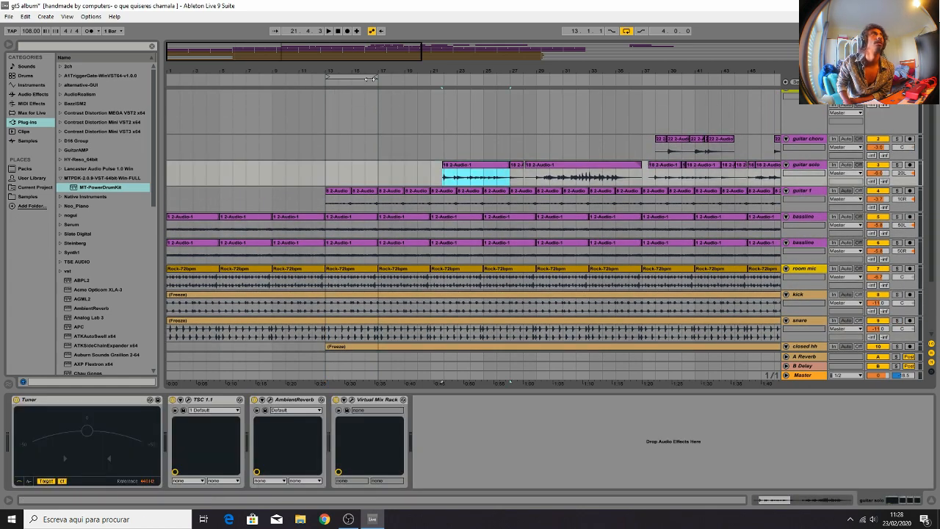
pyautogui.moveTo(344, 76); pyautogui.dragTo(641, 101)
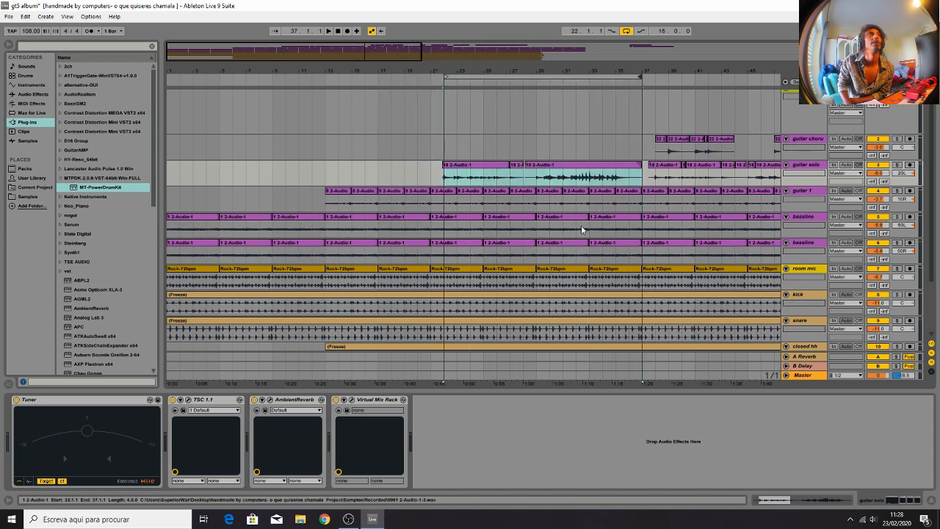
# Step: Solo the guitar solo track, play its looped section and glance at the mixer levels in Session View
pyautogui.click(896, 166)
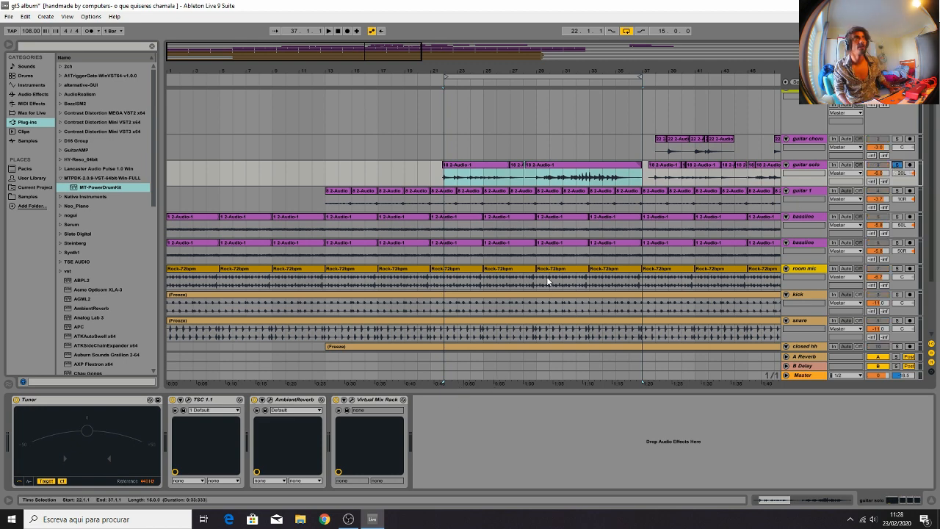
pyautogui.press('space')
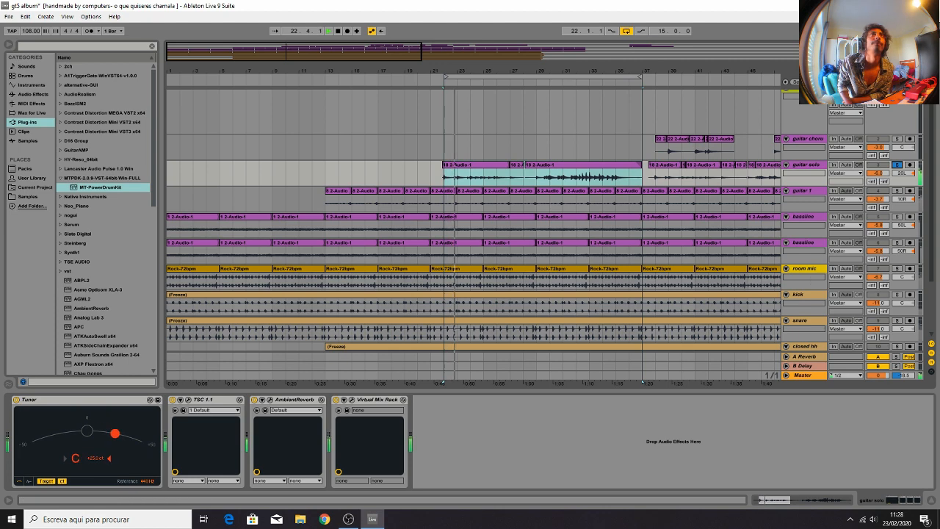
pyautogui.press('Tab')
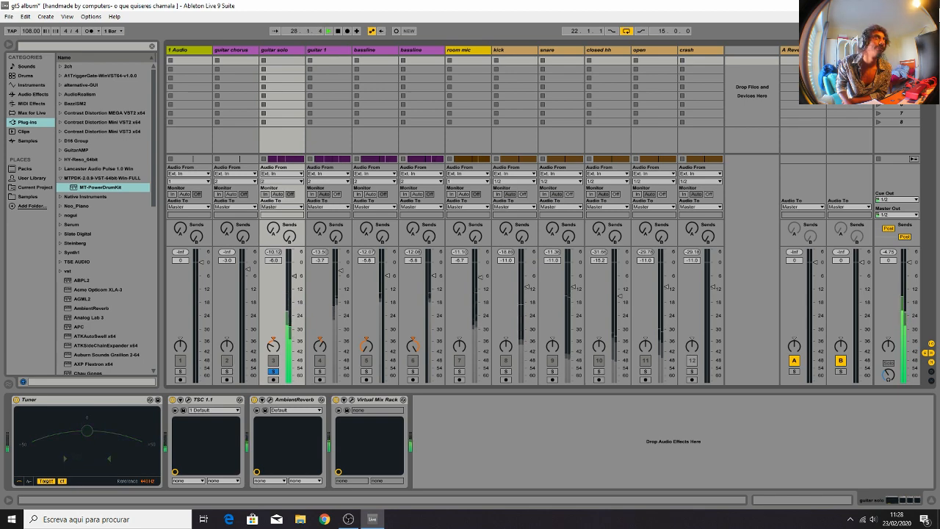
pyautogui.press('Tab')
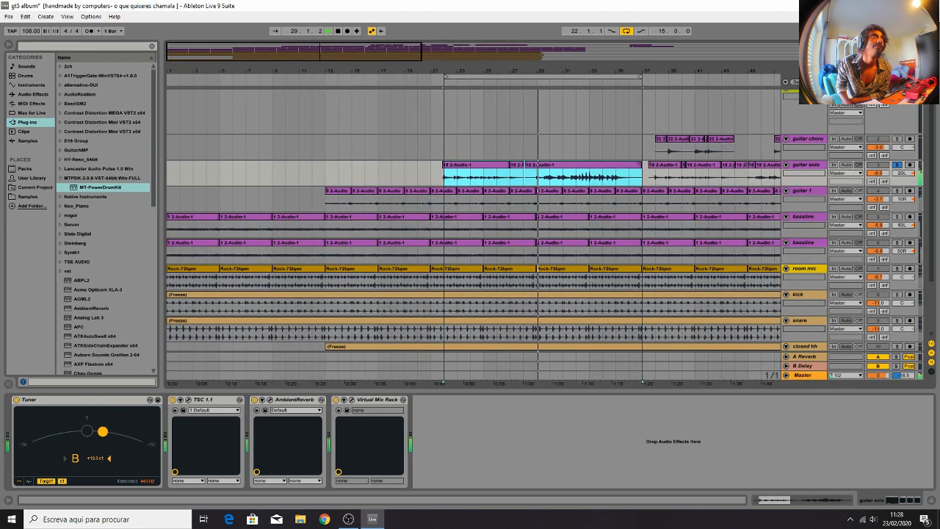
pyautogui.press('space')
# Step: Cut out and delete the guitar solo audio between about bar 28.1.2 and bar 29
pyautogui.click(530, 175)
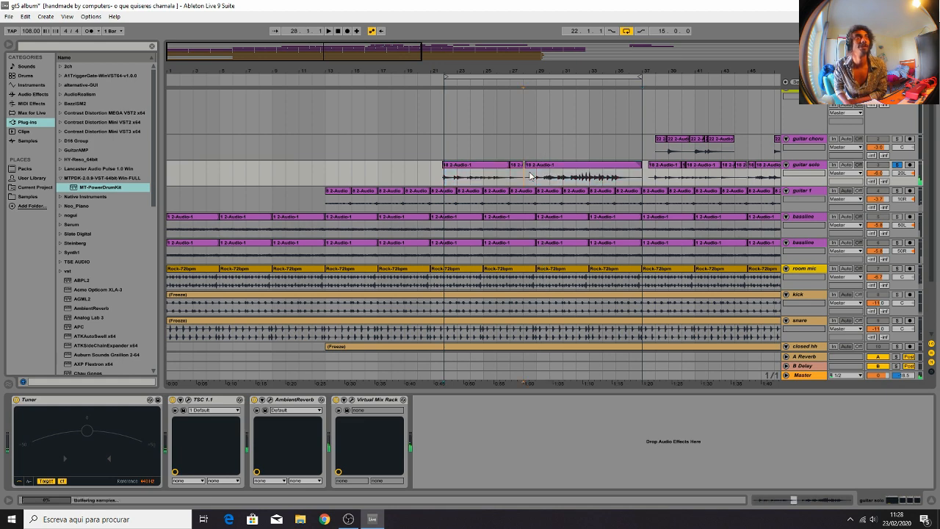
pyautogui.click(537, 179)
pyautogui.press('+')
pyautogui.press('+')
pyautogui.press('+')
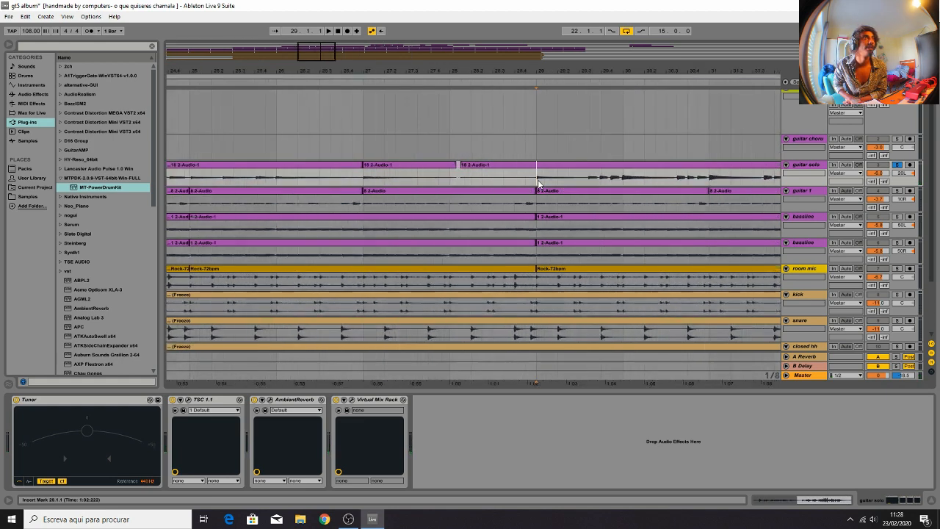
pyautogui.moveTo(537, 177); pyautogui.dragTo(412, 182)
pyautogui.hotkey('ctrl', 'e')
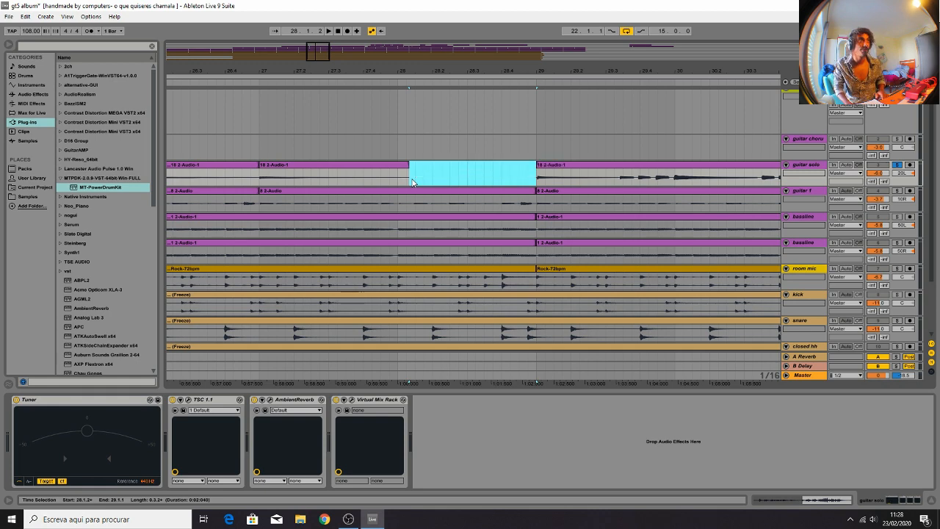
pyautogui.press('Delete')
# Step: Add a fade-out from about bar 27.4 to the guitar solo clip before the gap, then hide the fades
pyautogui.click(387, 169)
pyautogui.rightClick(388, 177)
pyautogui.click(405, 220)
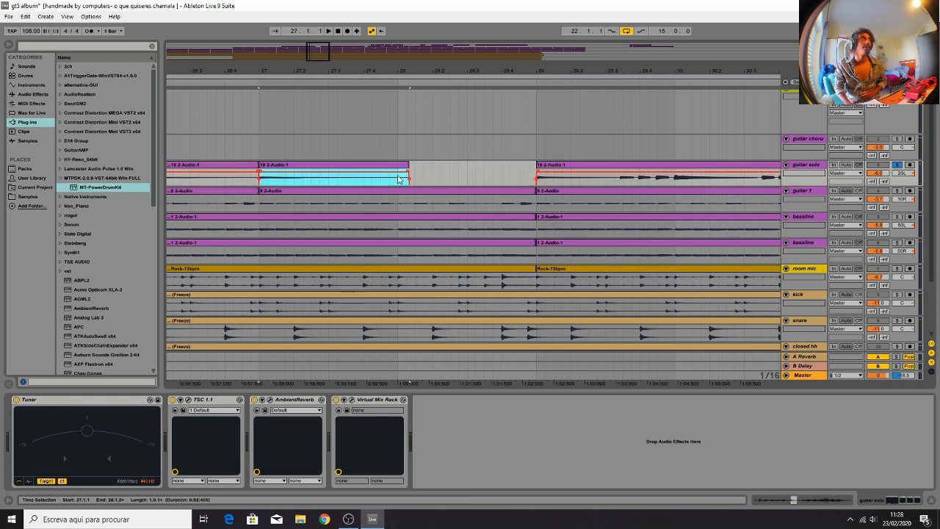
pyautogui.moveTo(408, 172); pyautogui.dragTo(364, 171)
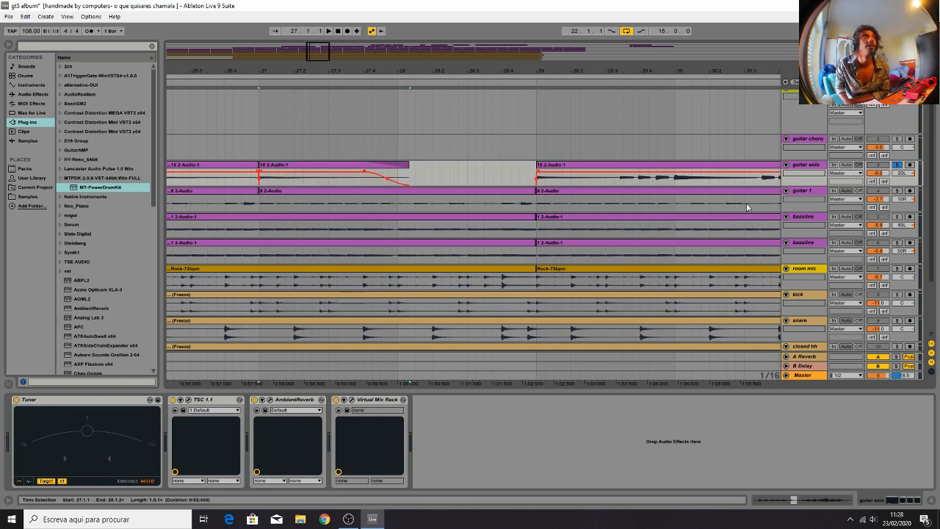
pyautogui.click(810, 174)
pyautogui.click(808, 183)
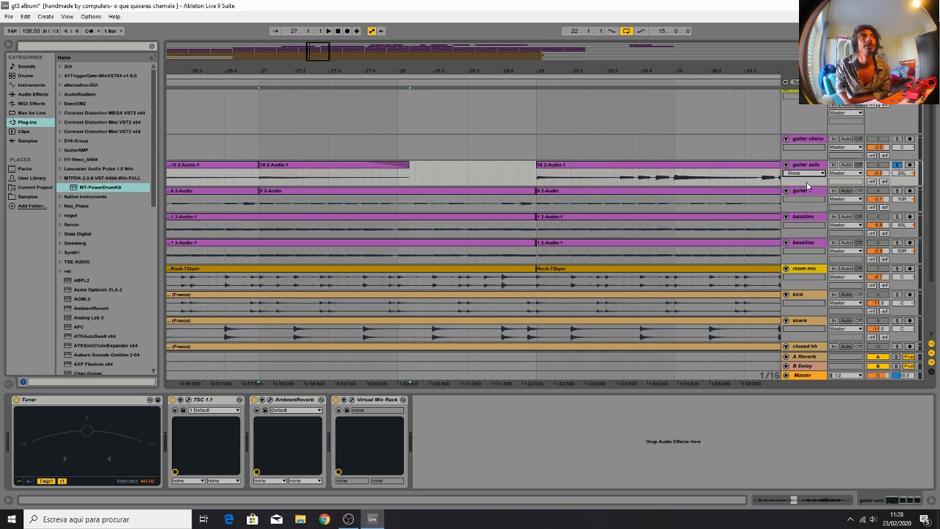
# Step: Play the soloed guitar solo from bar 26.4.2 to audition the faded clip and the gap
pyautogui.click(405, 155)
pyautogui.click(355, 155)
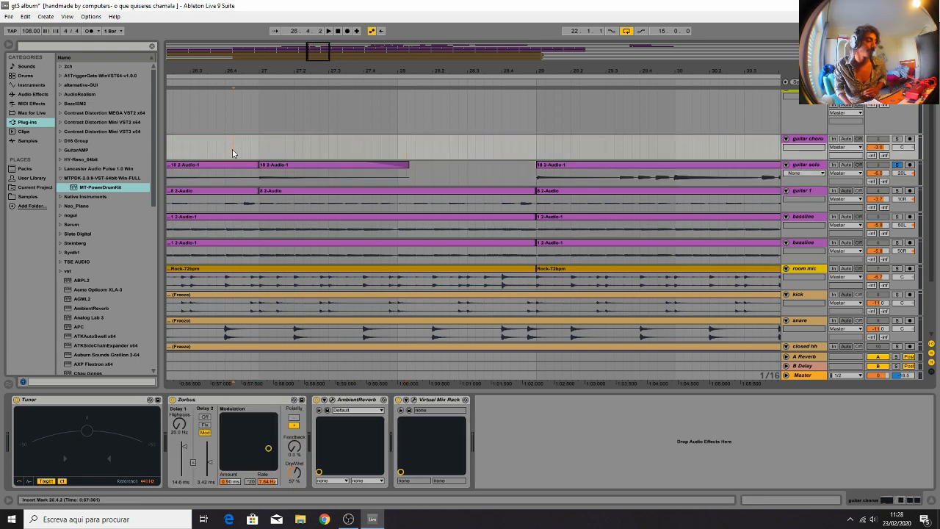
pyautogui.press('space')
pyautogui.scroll(-6, 233, 149)
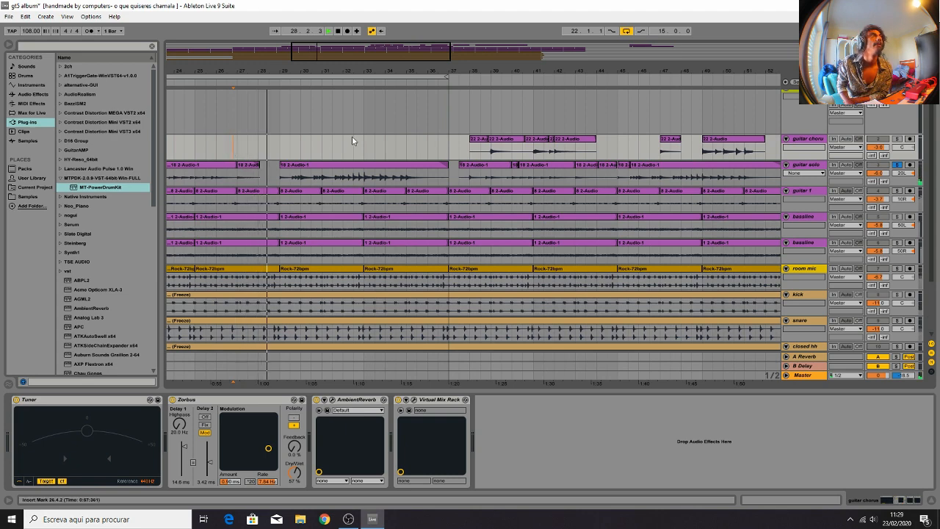
# Step: Select the guitar solo clip at bar 29 and examine the track's TSC 1.1 overdrive pedal
pyautogui.click(357, 162)
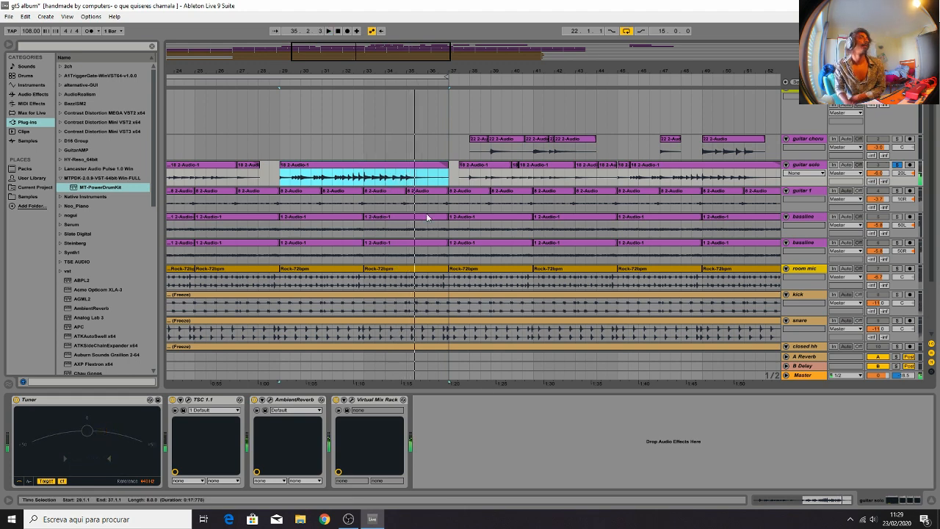
pyautogui.click(189, 401)
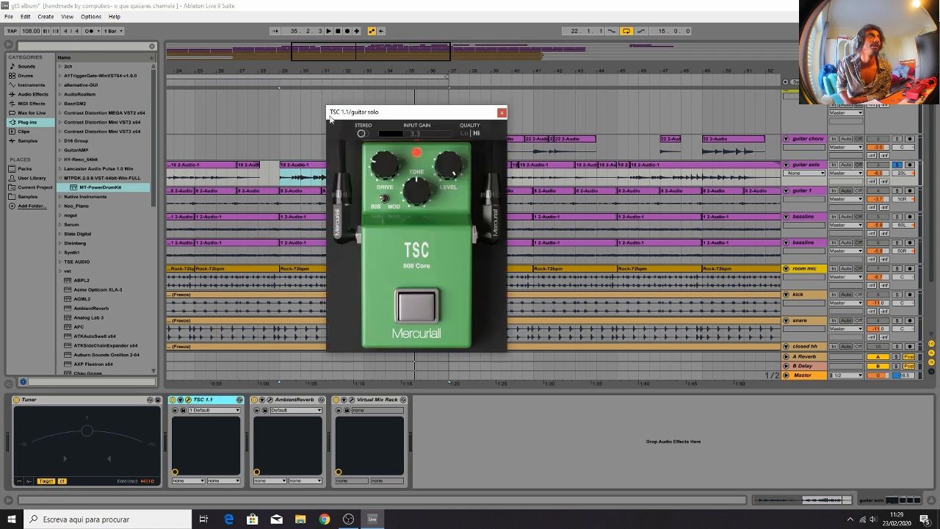
pyautogui.click(501, 113)
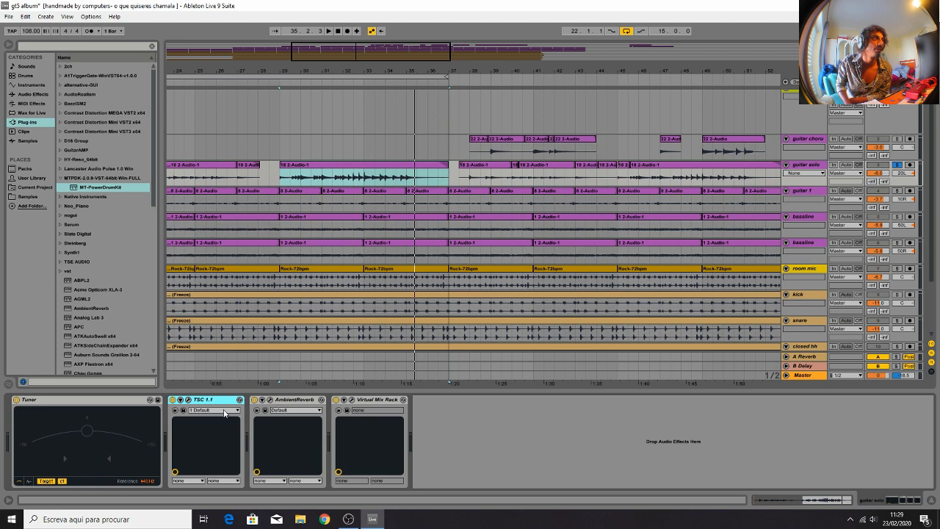
pyautogui.click(187, 400)
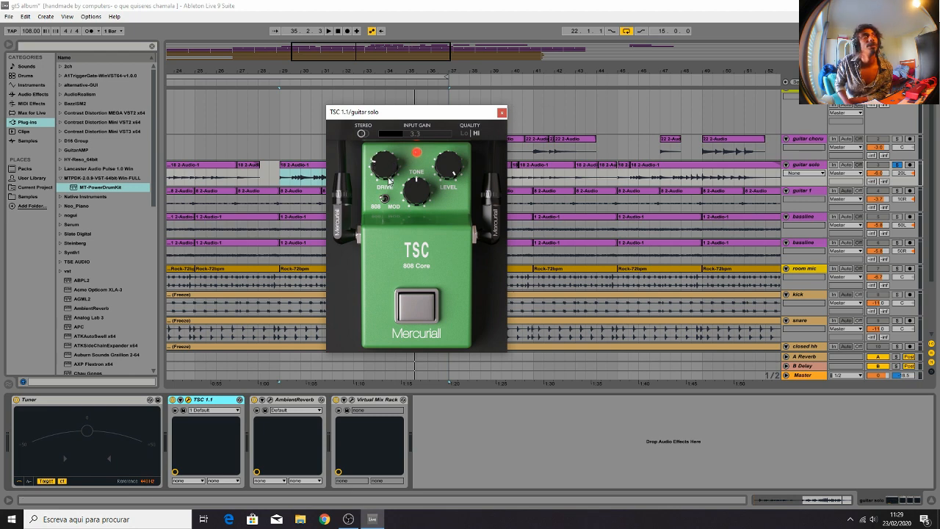
# Step: Close the overdrive pedal and examine the AmbientReverb settings on the guitar solo track
pyautogui.click(502, 113)
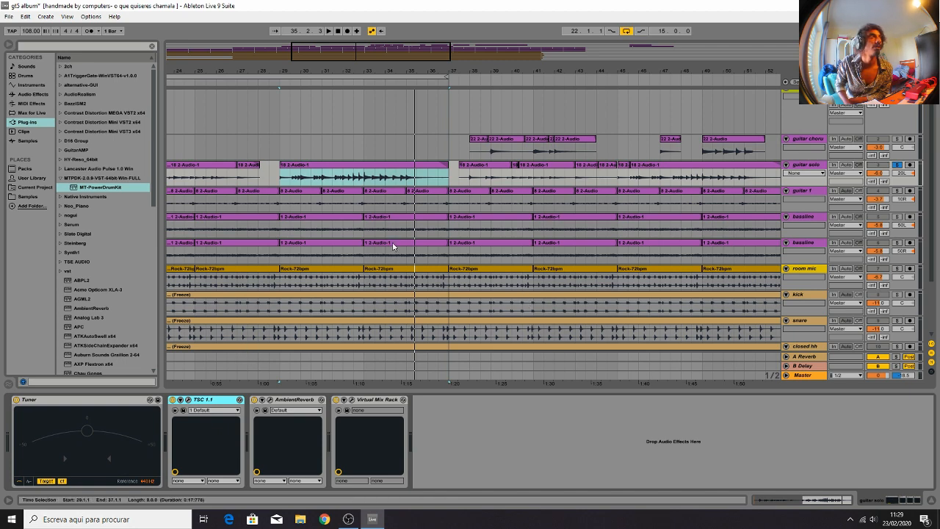
pyautogui.click(269, 400)
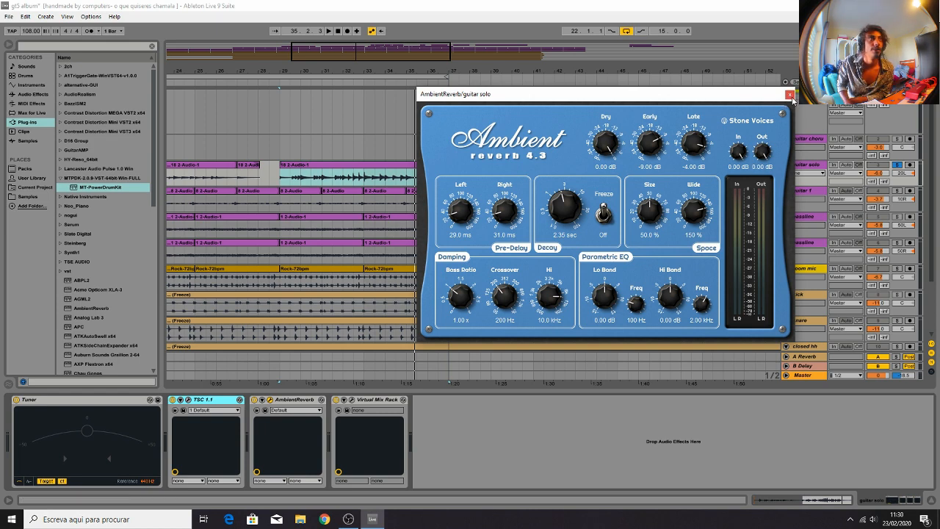
pyautogui.click(791, 95)
# Step: Examine the FG-S equalizer and FG-116 compressor in the guitar solo track's Virtual Mix Rack
pyautogui.click(352, 399)
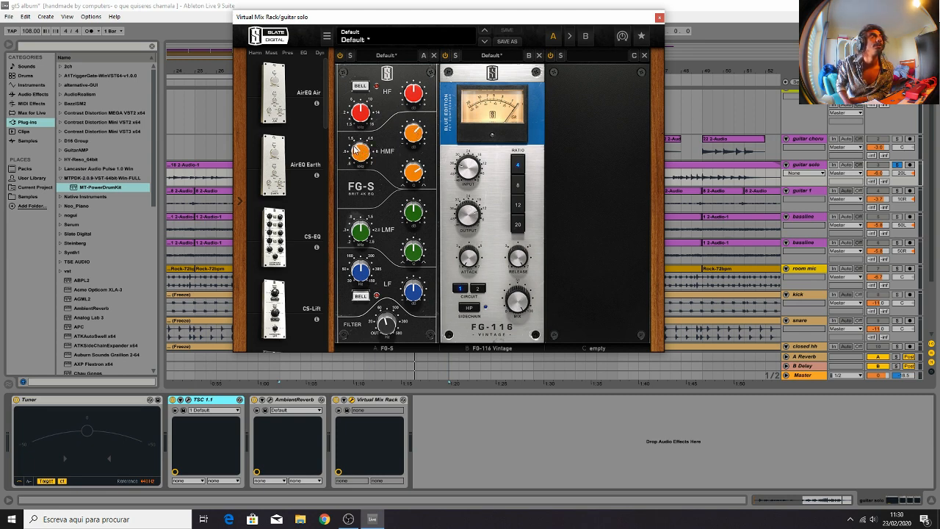
pyautogui.moveTo(420, 130)
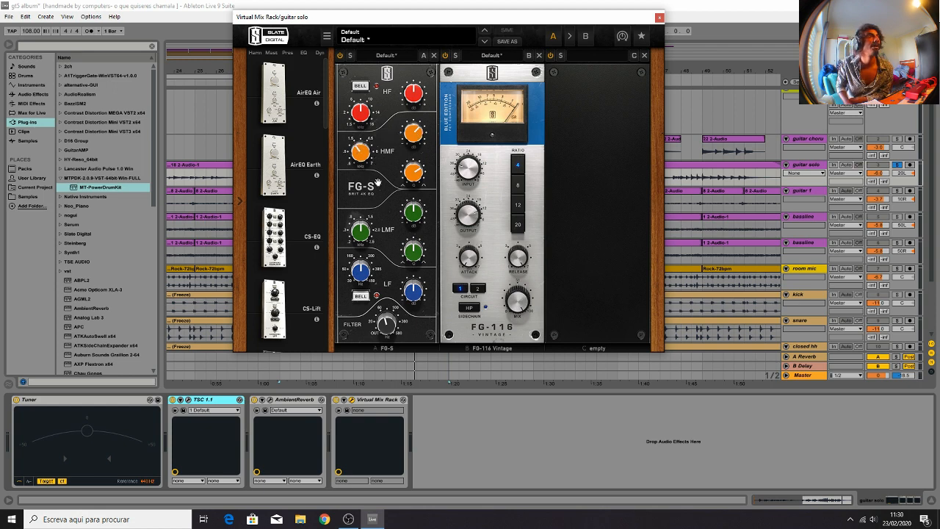
pyautogui.moveTo(386, 321)
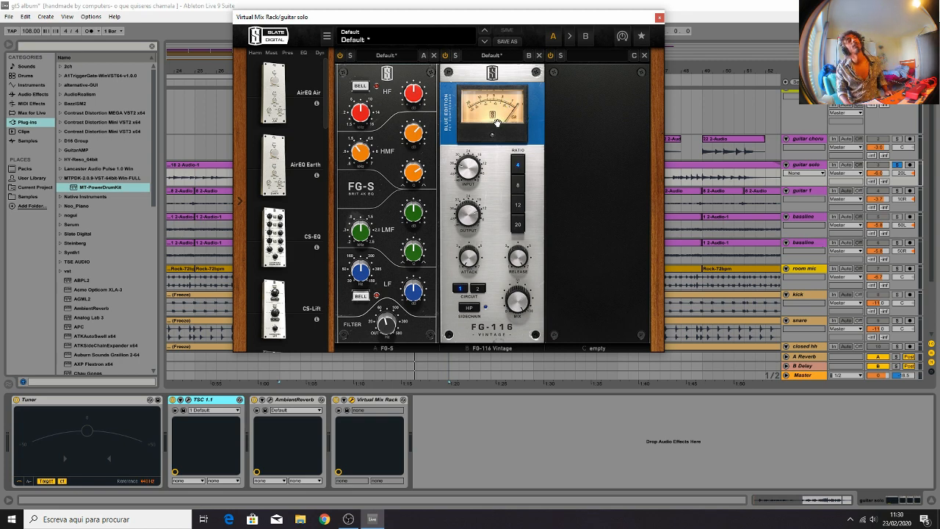
pyautogui.moveTo(484, 23); pyautogui.dragTo(528, 80)
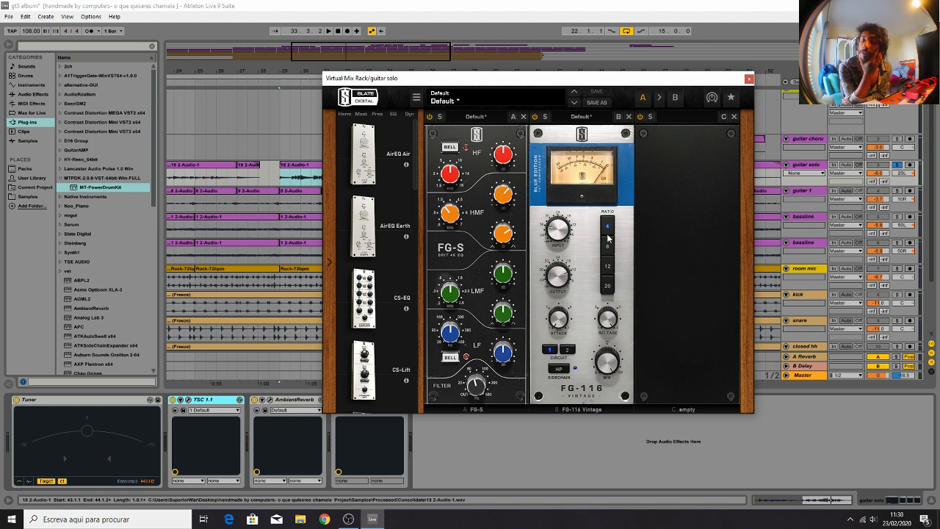
# Step: Examine the modules in the Master track's Virtual Mix Rack and close it
pyautogui.click(815, 376)
pyautogui.click(808, 378)
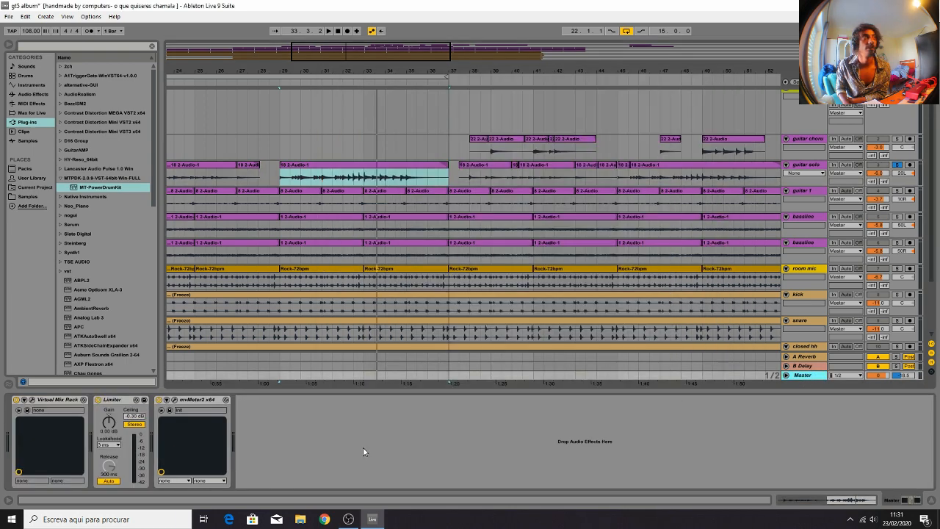
pyautogui.click(32, 399)
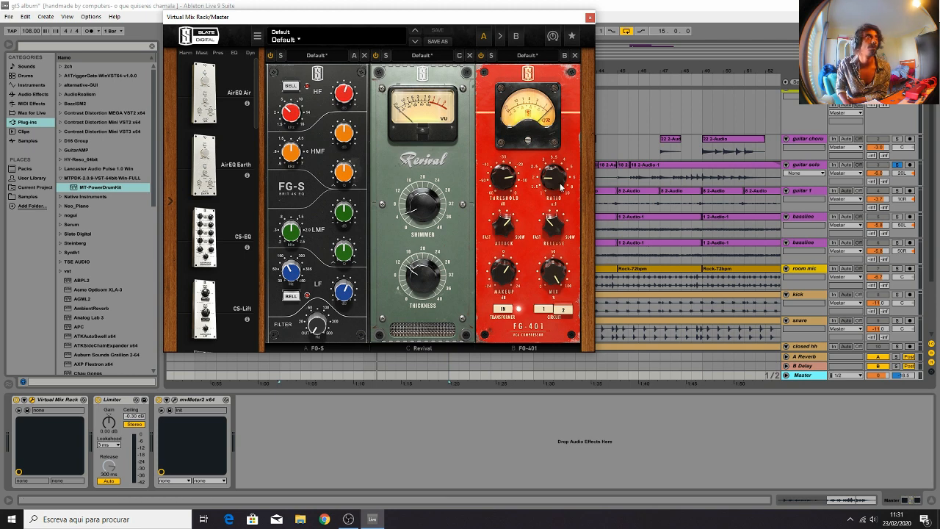
pyautogui.click(589, 17)
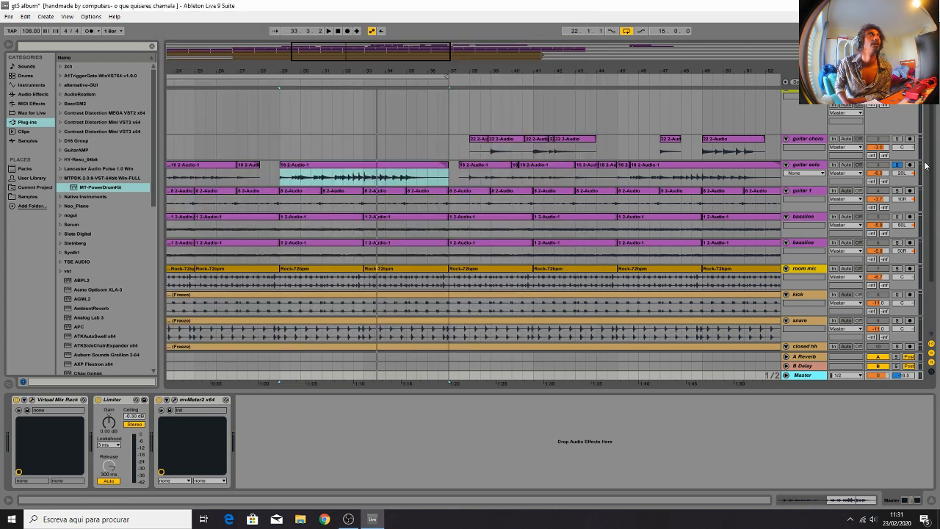
# Step: Loop the guitar solo clip from bar 29 for 8 bars, playing it and unsoloing the track to hear the full mix
pyautogui.click(369, 173)
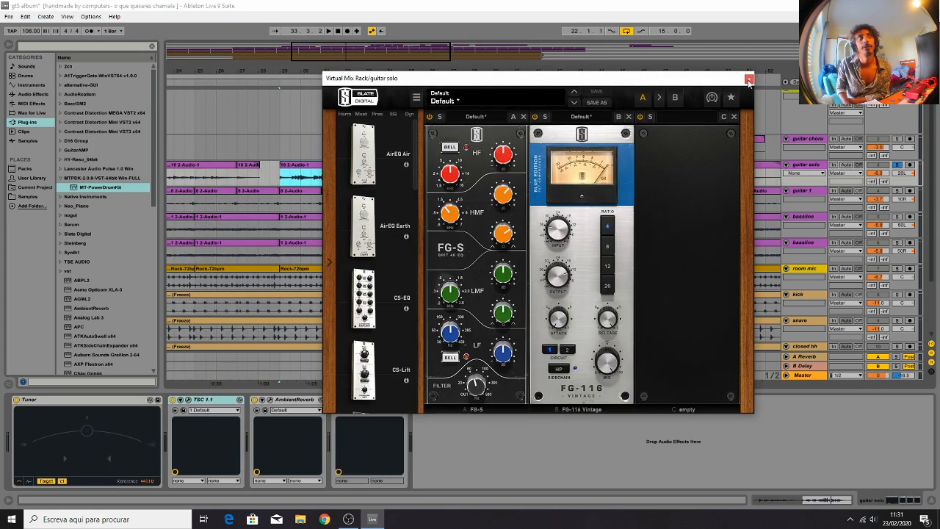
pyautogui.click(749, 80)
pyautogui.moveTo(341, 57); pyautogui.dragTo(321, 57)
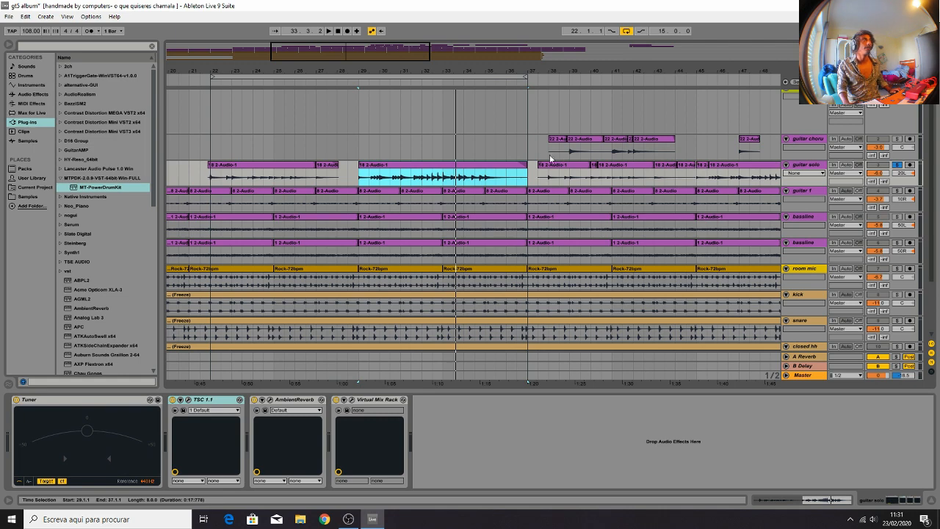
pyautogui.press('space')
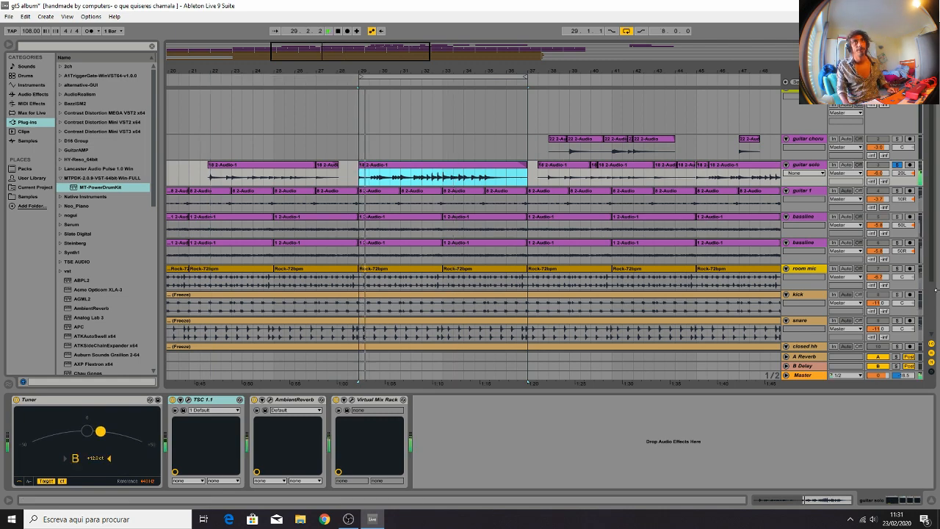
pyautogui.click(897, 164)
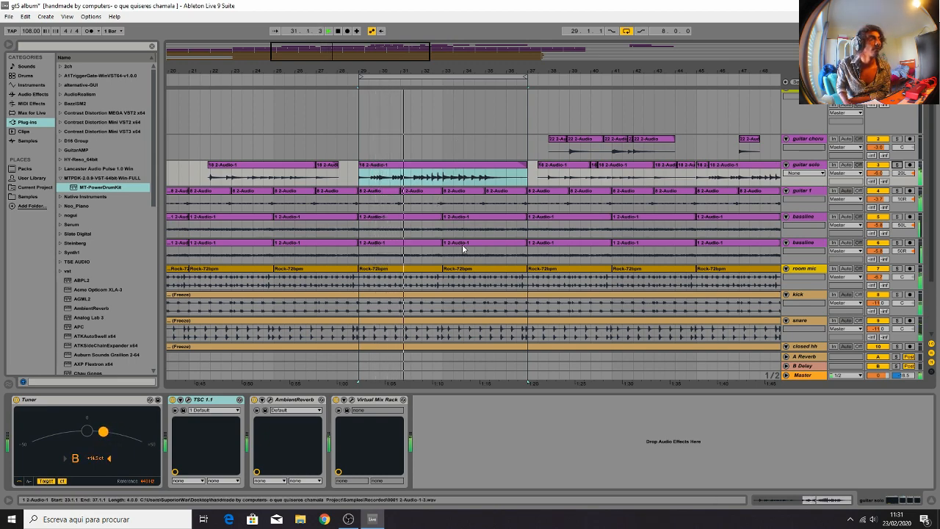
# Step: Check the recording's audio levels in OBS, return to Ableton Live, and stop playback with the arrangement loop switched off
pyautogui.click(348, 519)
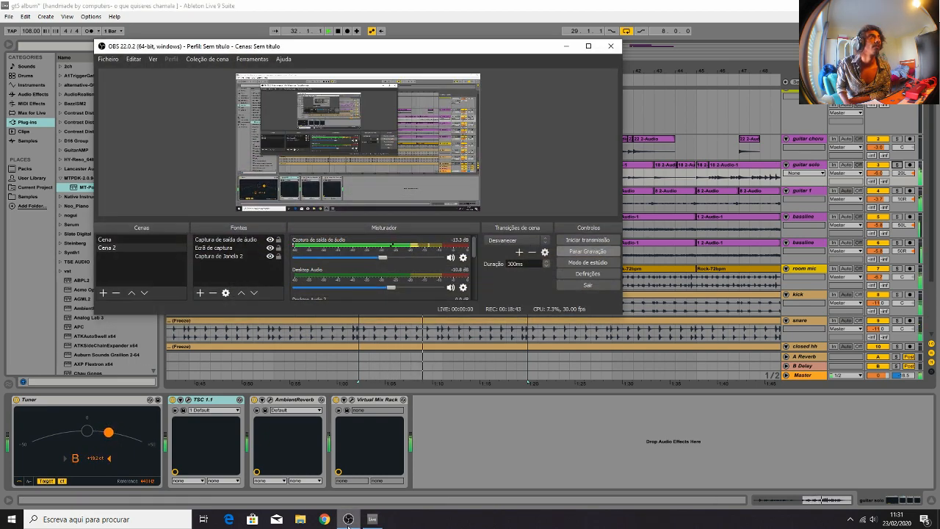
pyautogui.click(348, 518)
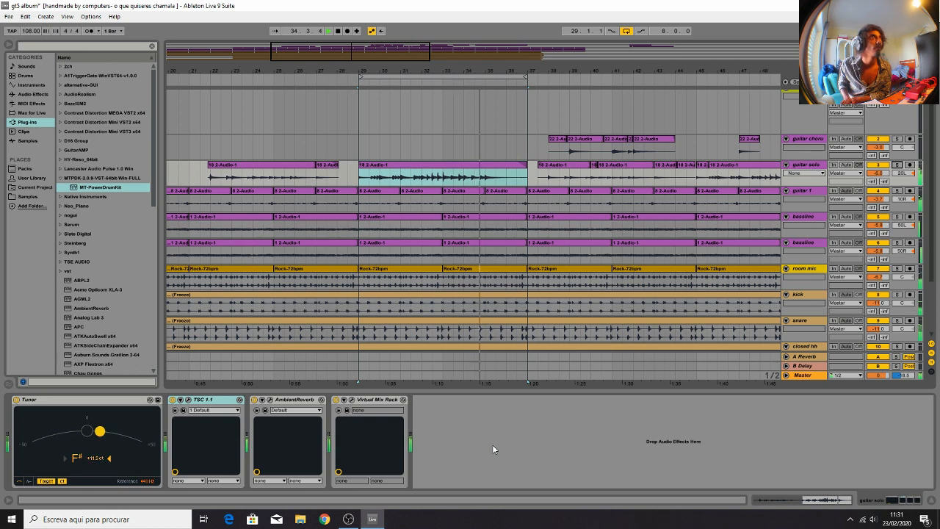
pyautogui.click(623, 31)
pyautogui.press('space')
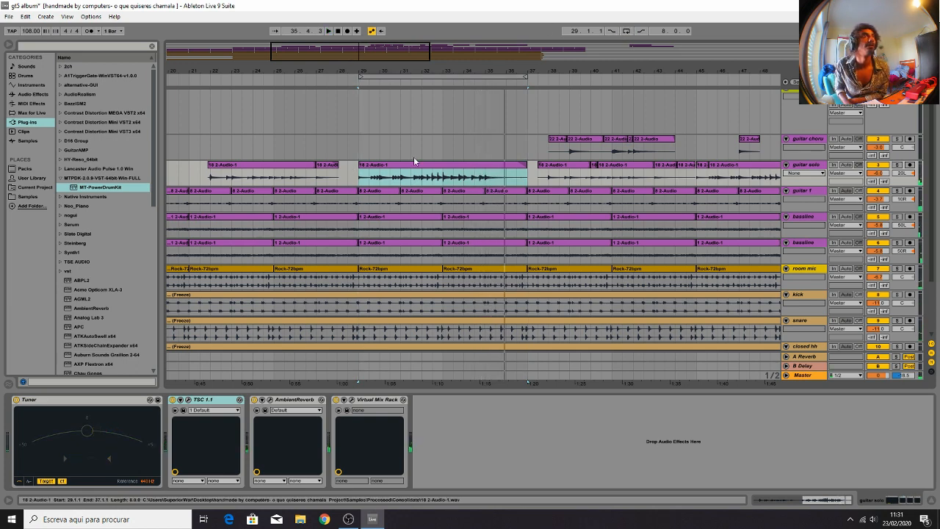
# Step: Set the insert marker at bar 29 on the guitar chorus track and examine its AmbientReverb and Virtual Mix Rack
pyautogui.click(484, 144)
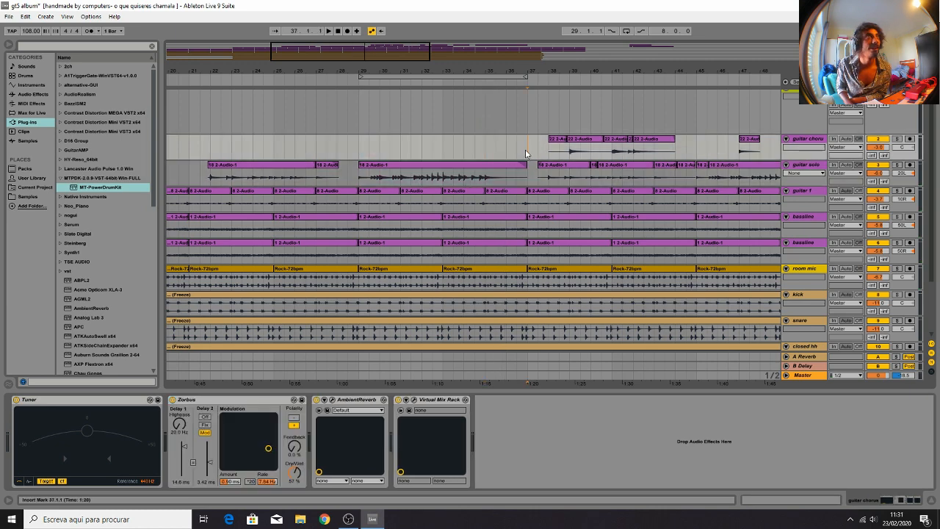
pyautogui.click(506, 150)
pyautogui.click(360, 154)
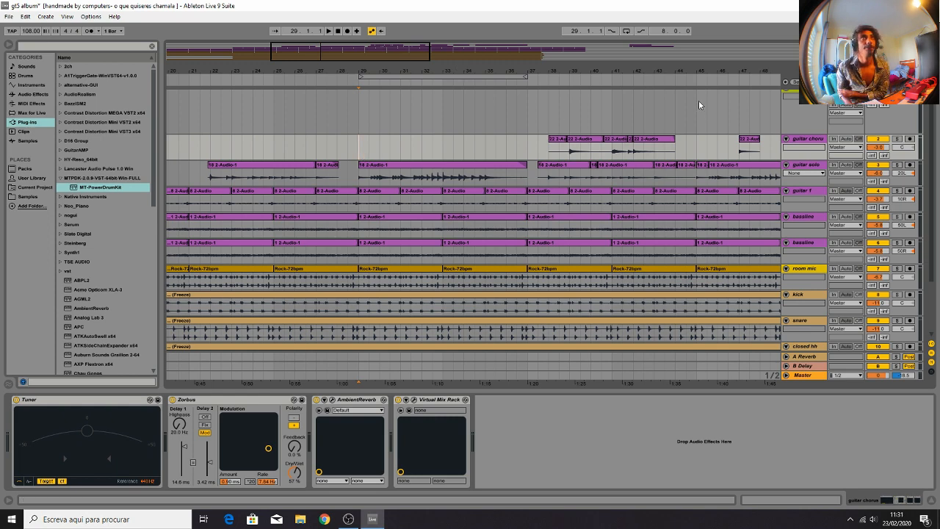
pyautogui.click(806, 148)
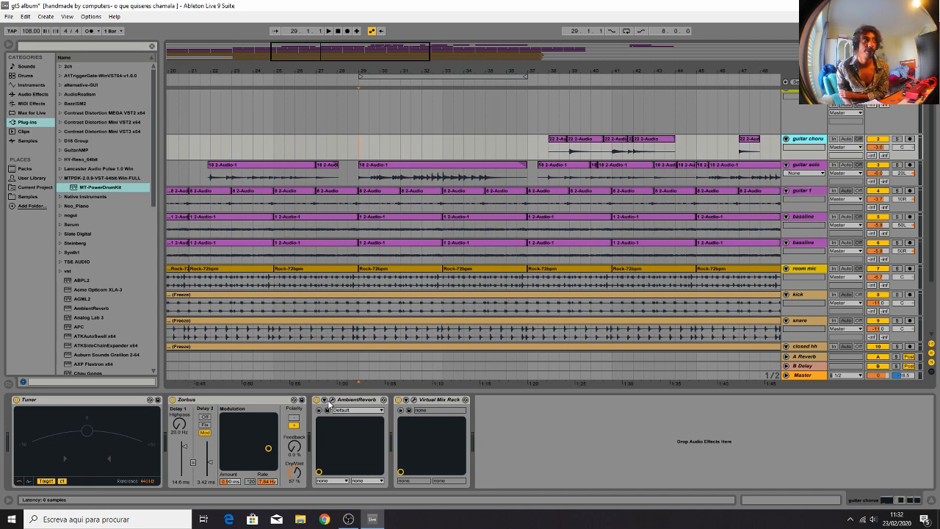
pyautogui.click(331, 400)
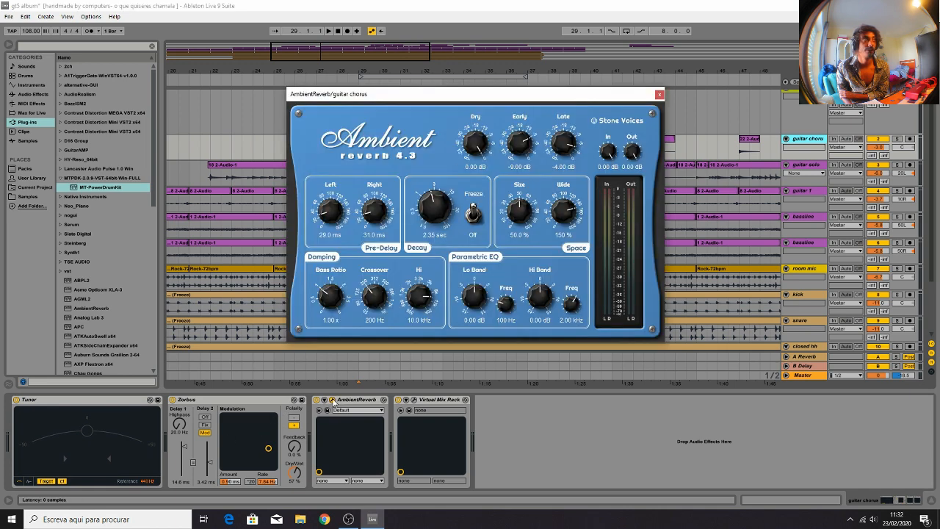
pyautogui.click(332, 400)
pyautogui.click(413, 400)
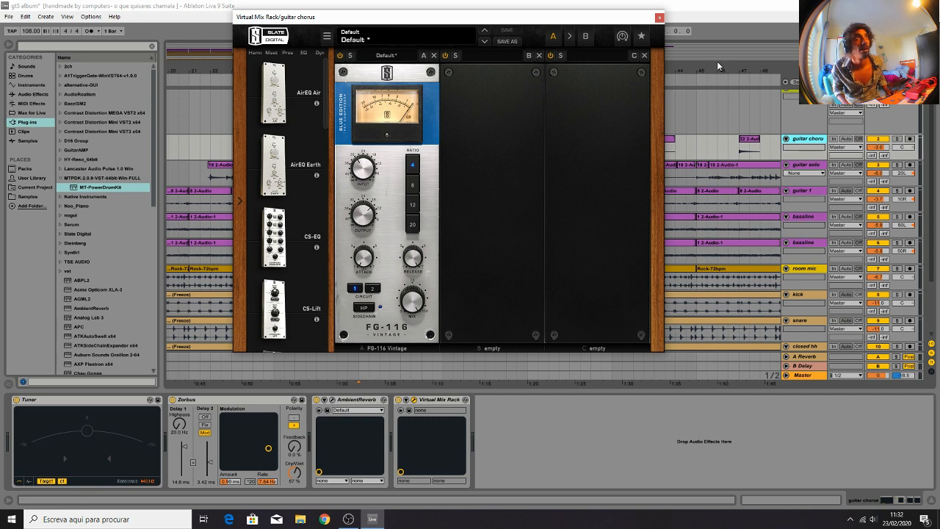
pyautogui.click(659, 17)
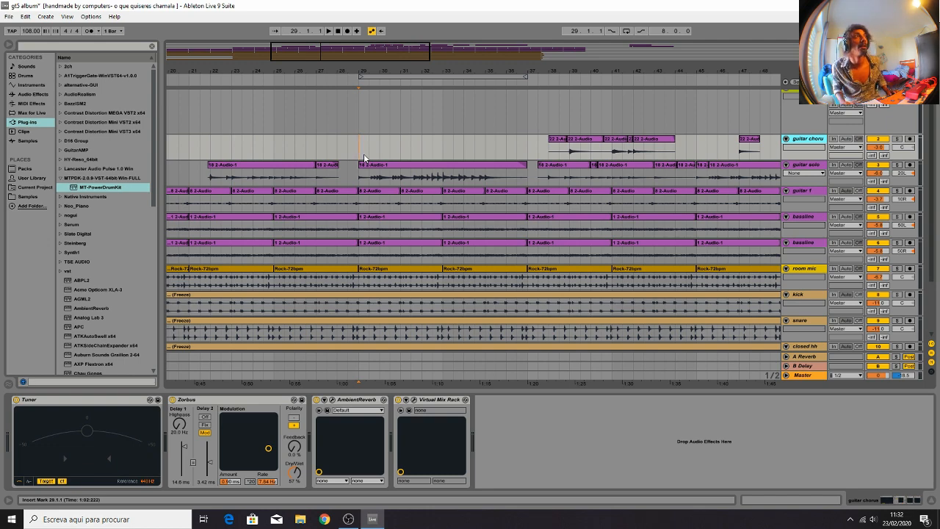
# Step: Play the full mix from bar 29 to about bar 66, following the guitar solo and guitar chorus parts
pyautogui.press('space')
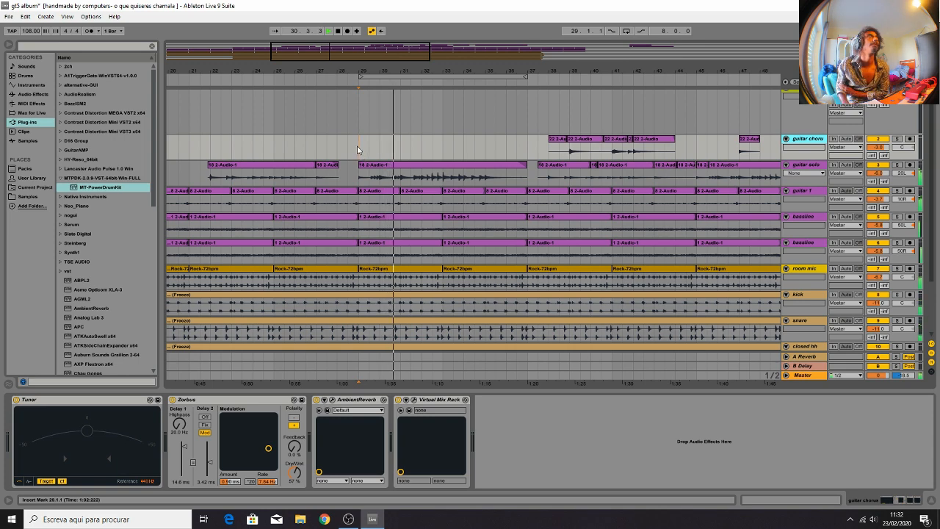
pyautogui.moveTo(344, 56); pyautogui.dragTo(423, 60)
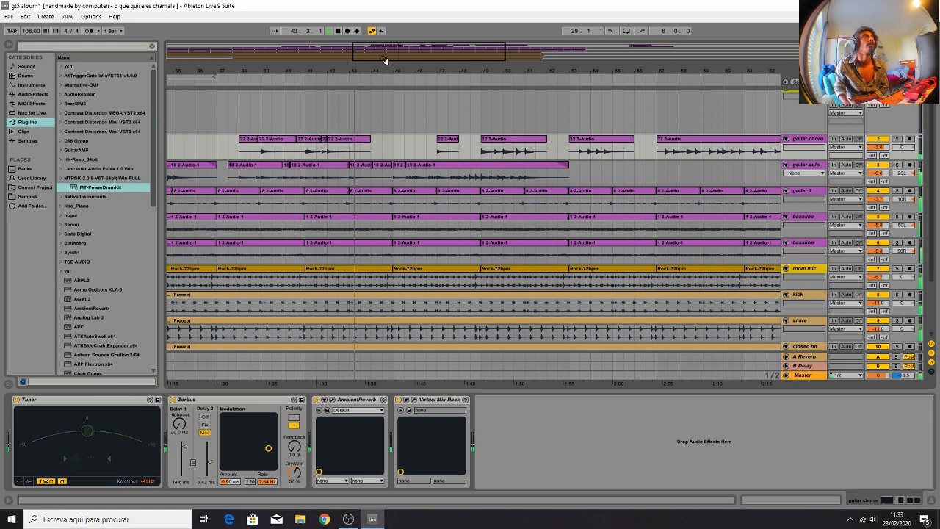
pyautogui.moveTo(464, 71); pyautogui.dragTo(449, 54)
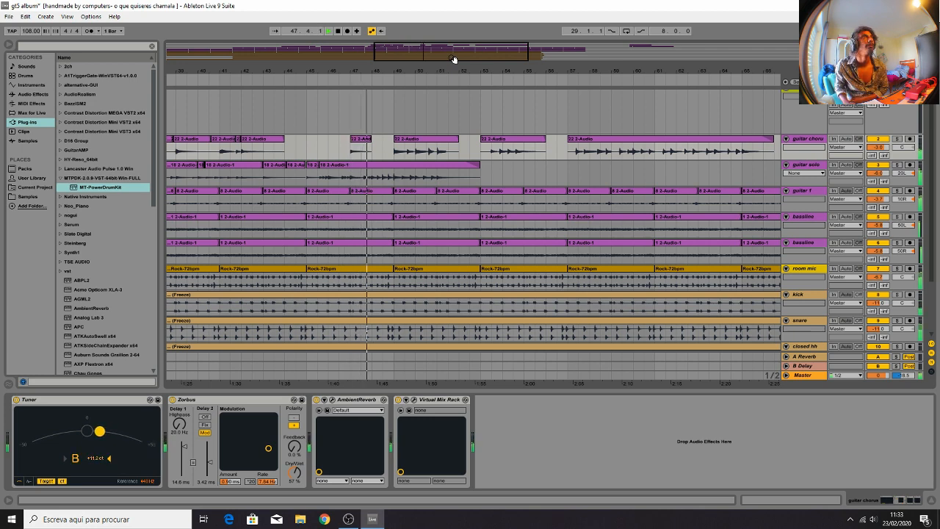
pyautogui.moveTo(451, 56); pyautogui.dragTo(478, 56)
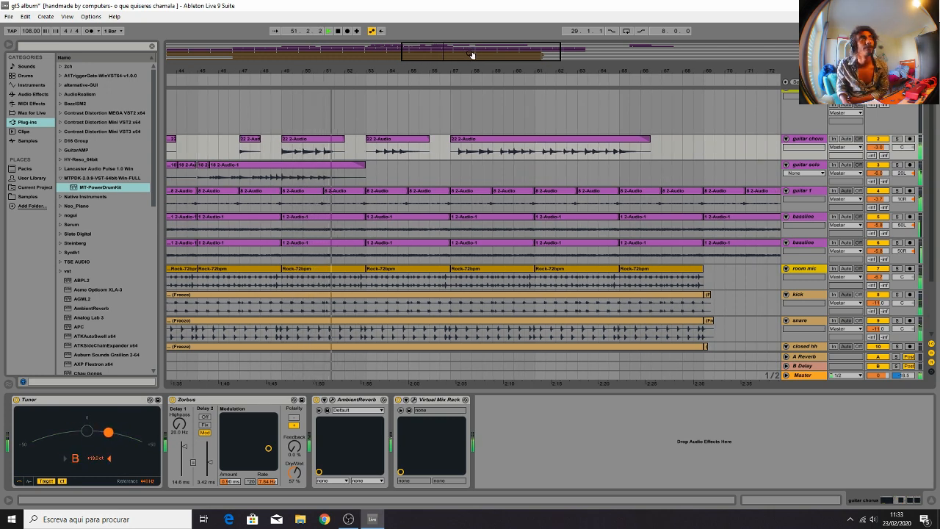
pyautogui.moveTo(472, 54); pyautogui.dragTo(481, 58)
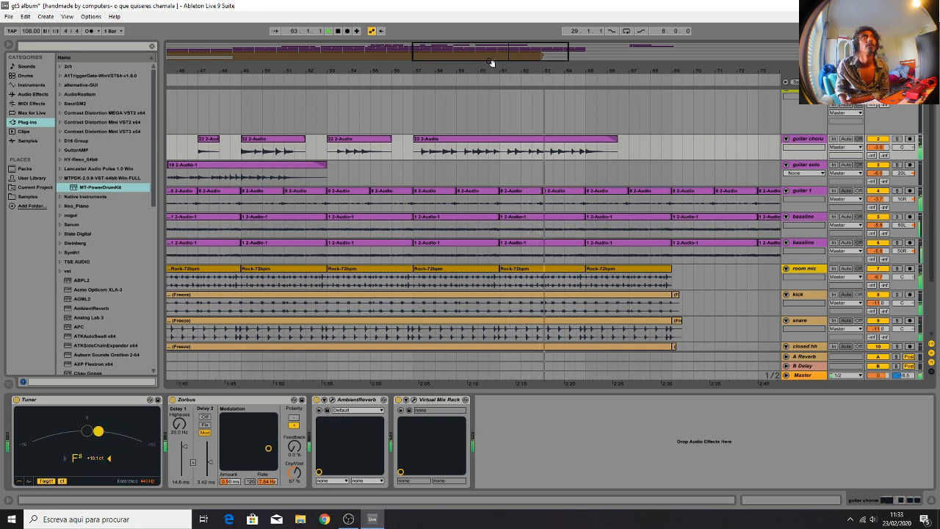
pyautogui.moveTo(486, 57); pyautogui.dragTo(522, 55)
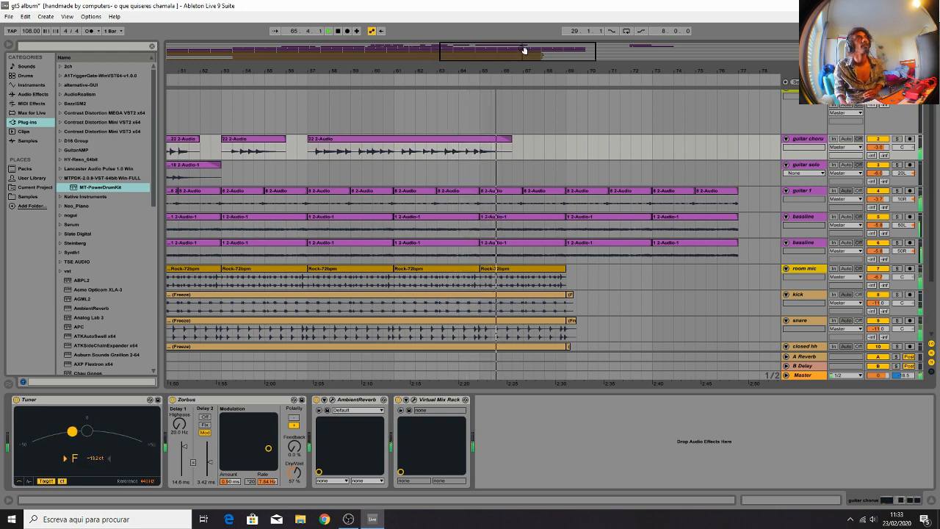
pyautogui.press('space')
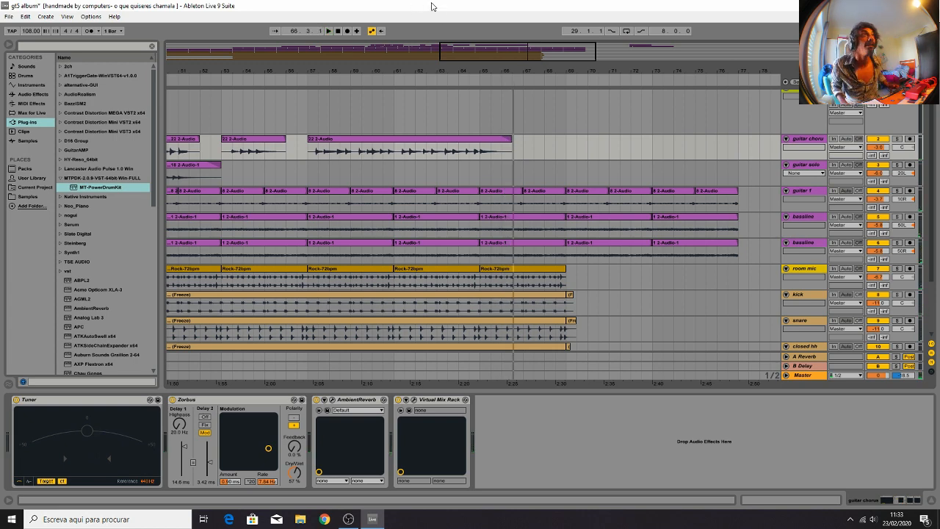
# Step: Play the mix from bar 37 to about bar 42 to audition the guitar chorus part, and solo the guitar chorus track
pyautogui.moveTo(447, 56); pyautogui.dragTo(418, 42)
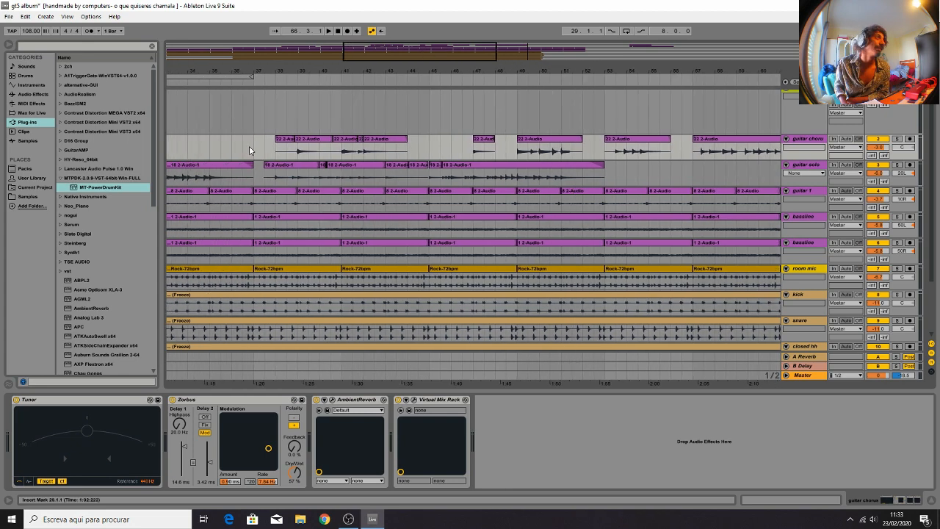
pyautogui.moveTo(254, 151); pyautogui.dragTo(473, 151)
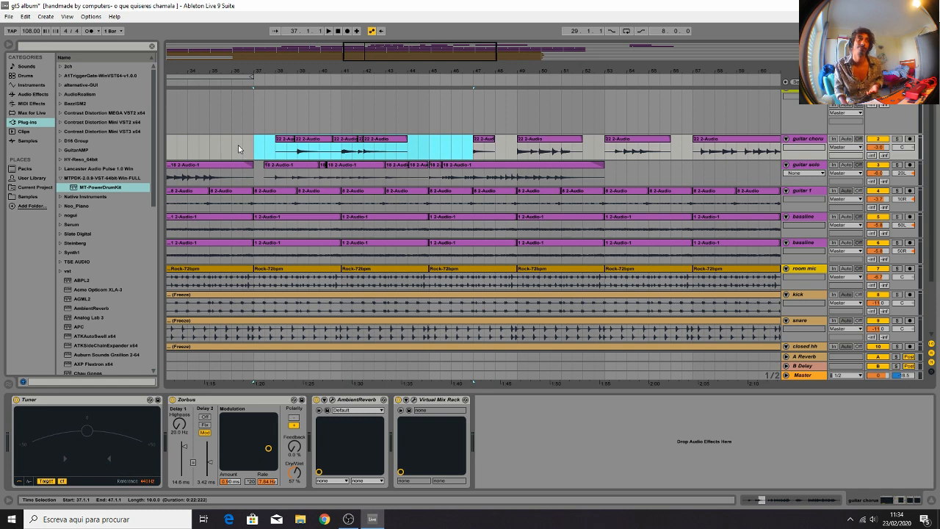
pyautogui.click(255, 156)
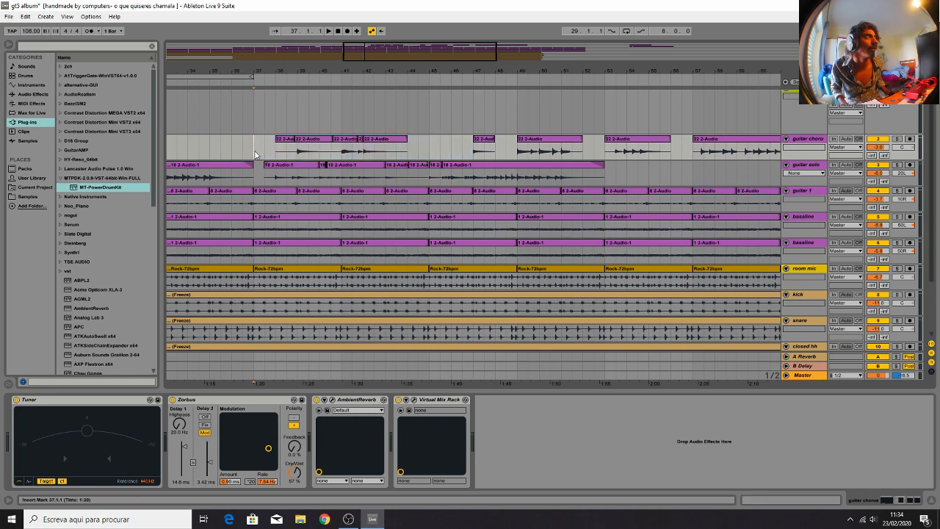
pyautogui.press('space')
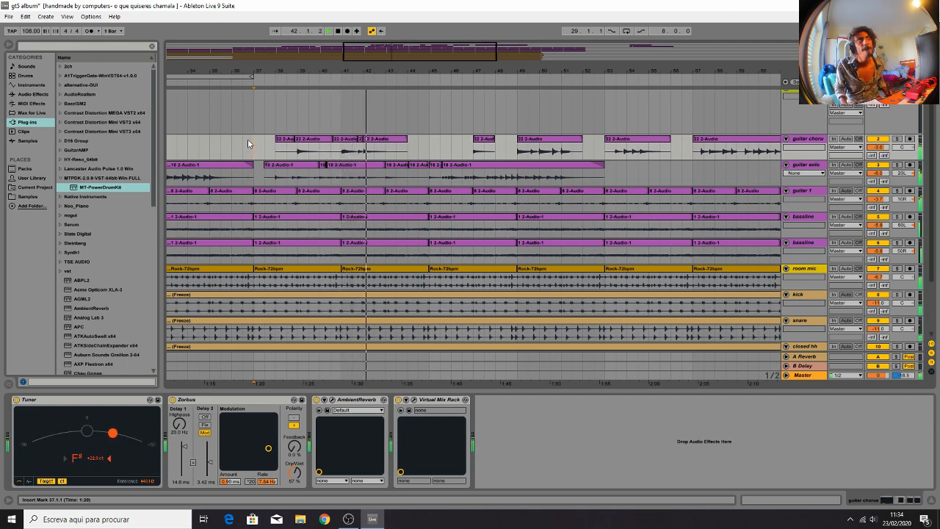
pyautogui.click(248, 139)
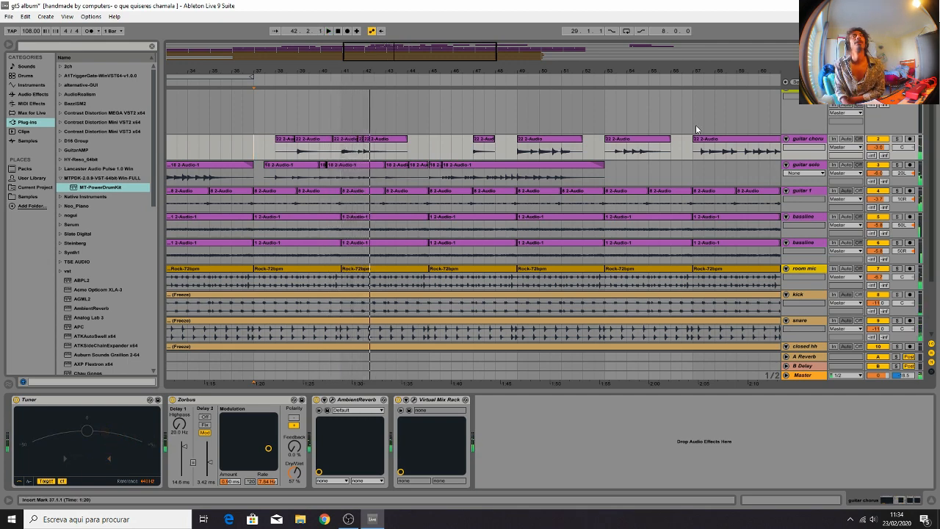
pyautogui.click(898, 140)
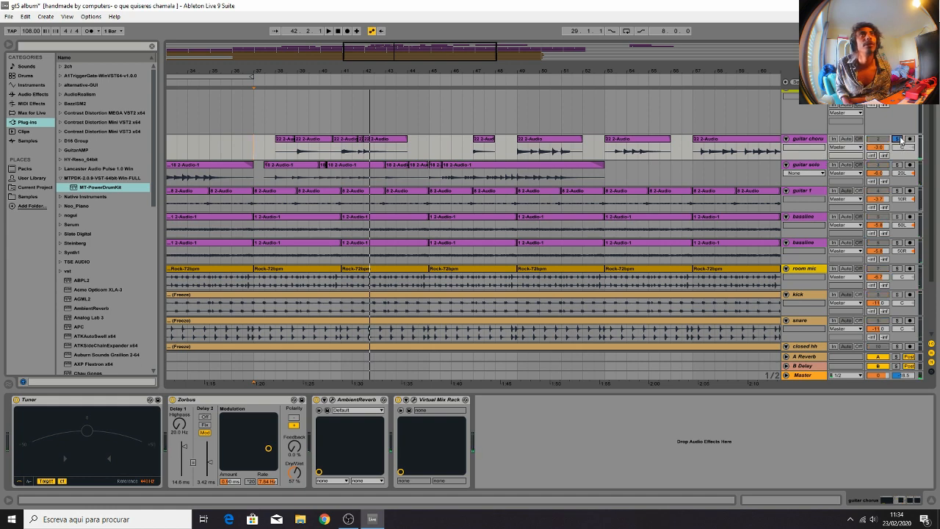
# Step: Play the soloed guitar chorus track from the clip near bar 39 and examine the FG-116 compressor in its Virtual Mix Rack
pyautogui.click(321, 139)
pyautogui.press('space')
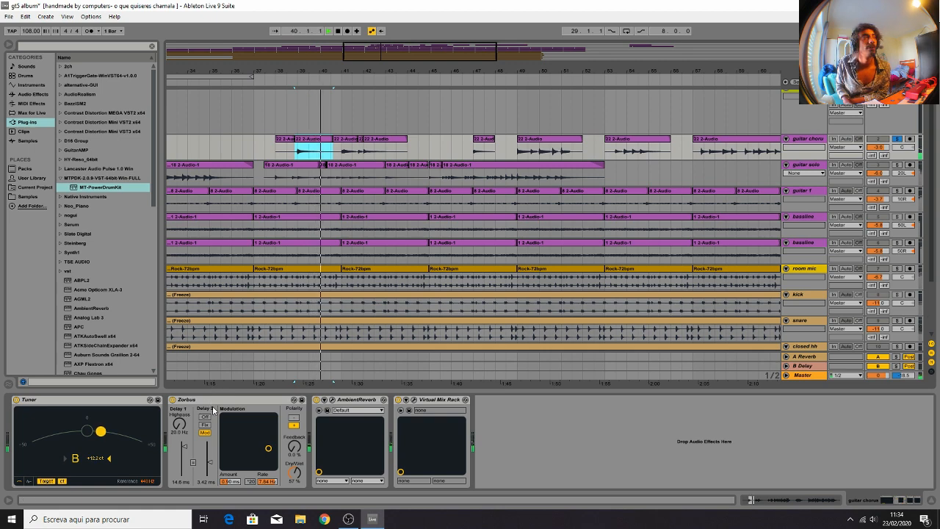
pyautogui.click(413, 399)
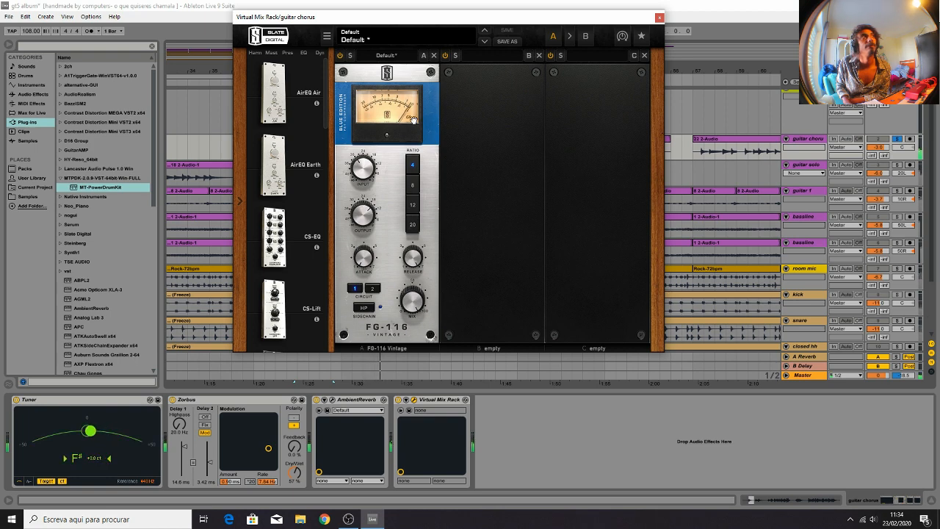
pyautogui.click(658, 17)
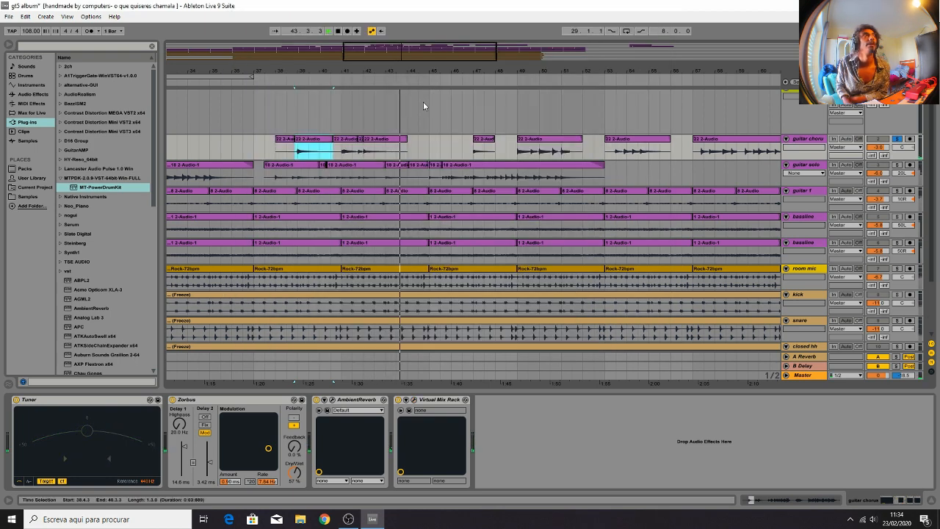
# Step: Select the guitar chorus clip at bar 49, stop playback and unsolo the track
pyautogui.click(549, 139)
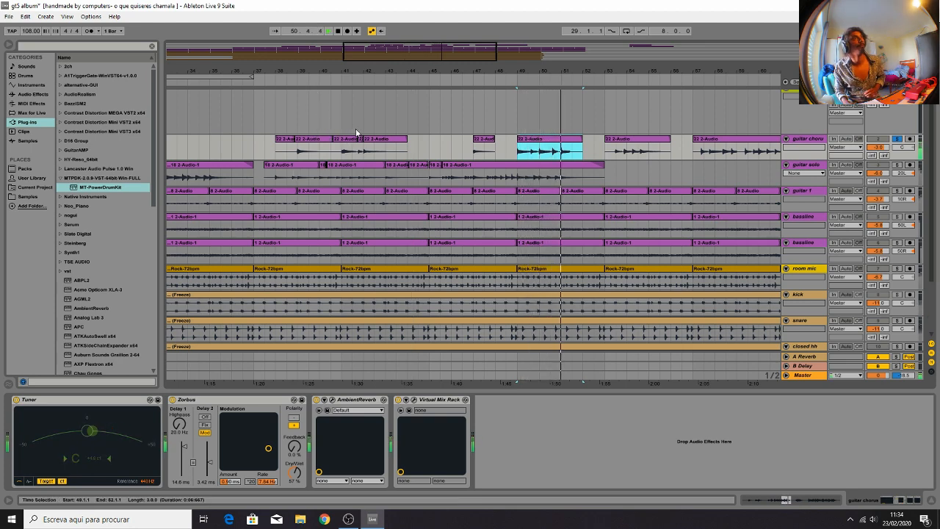
pyautogui.press('space')
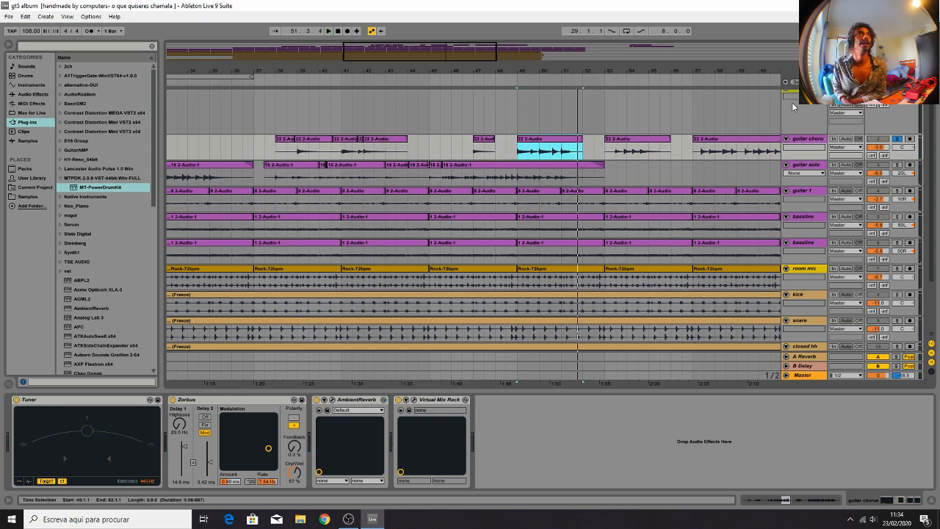
pyautogui.click(897, 139)
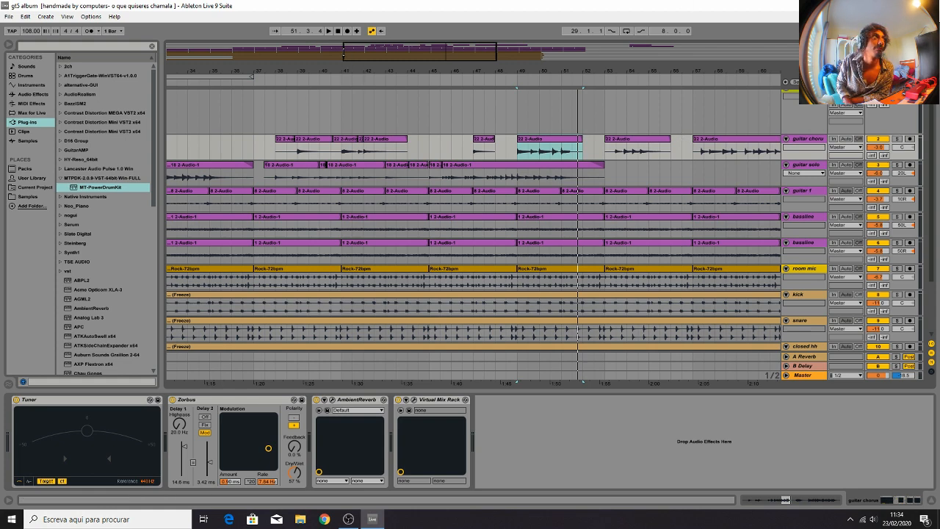
# Step: Show the whole song in the arrangement and examine the FG-S, Revival and FG-401 modules in the master track's Virtual Mix Rack
pyautogui.moveTo(344, 54); pyautogui.dragTo(168, 55)
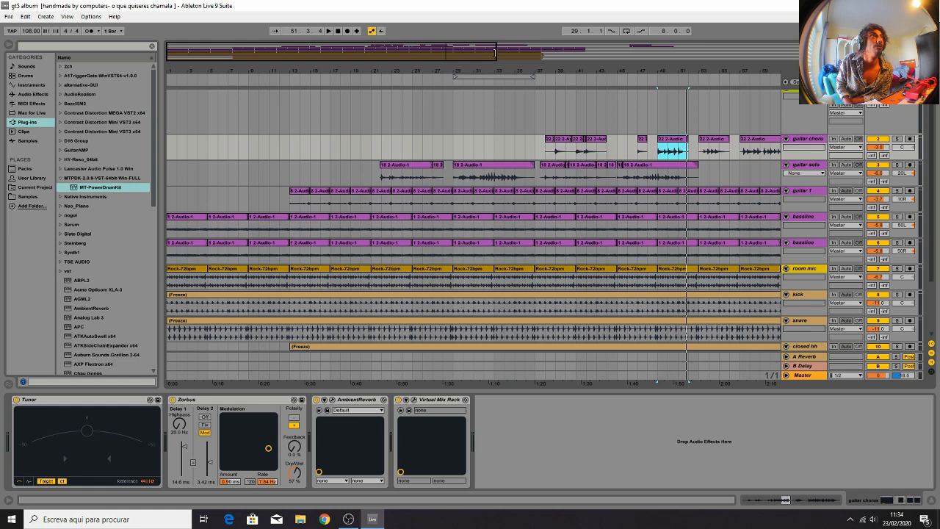
pyautogui.moveTo(492, 55); pyautogui.dragTo(596, 67)
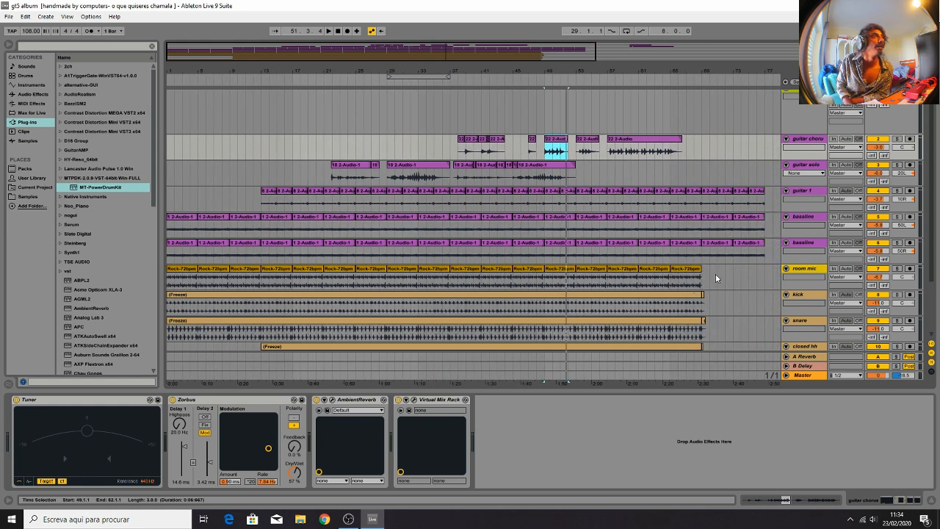
pyautogui.click(810, 375)
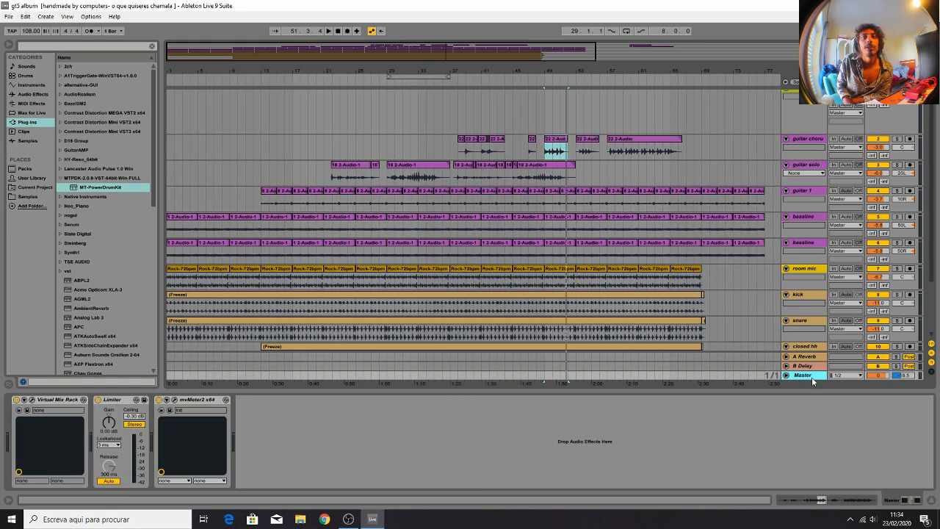
pyautogui.click(33, 401)
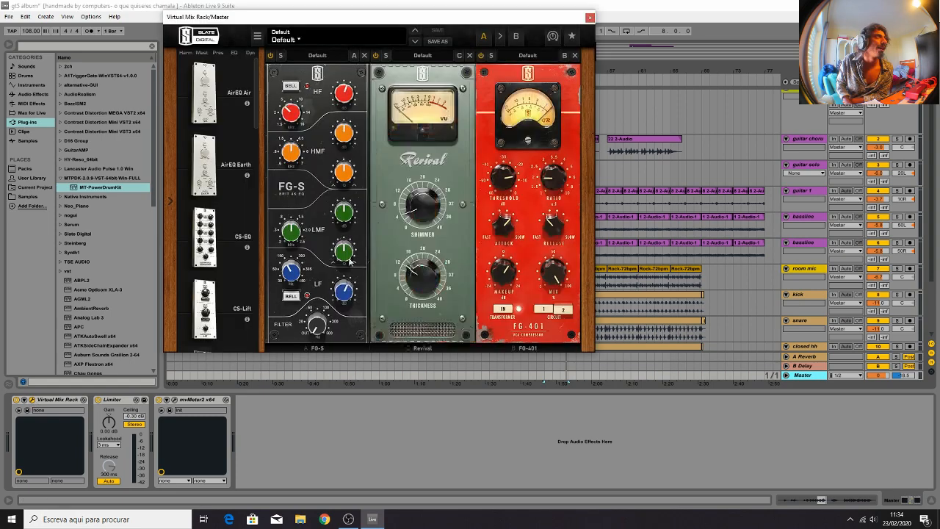
pyautogui.moveTo(417, 22); pyautogui.dragTo(595, 81)
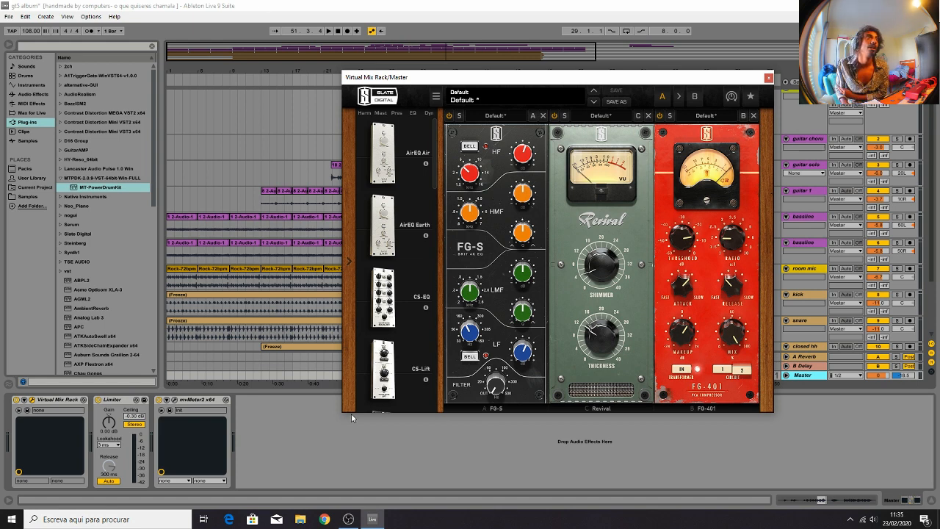
pyautogui.moveTo(459, 319)
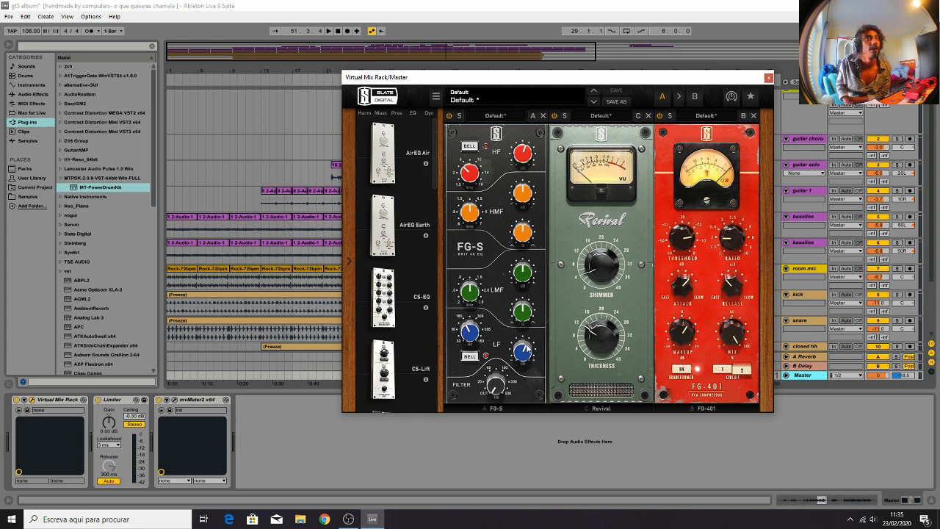
pyautogui.moveTo(526, 350)
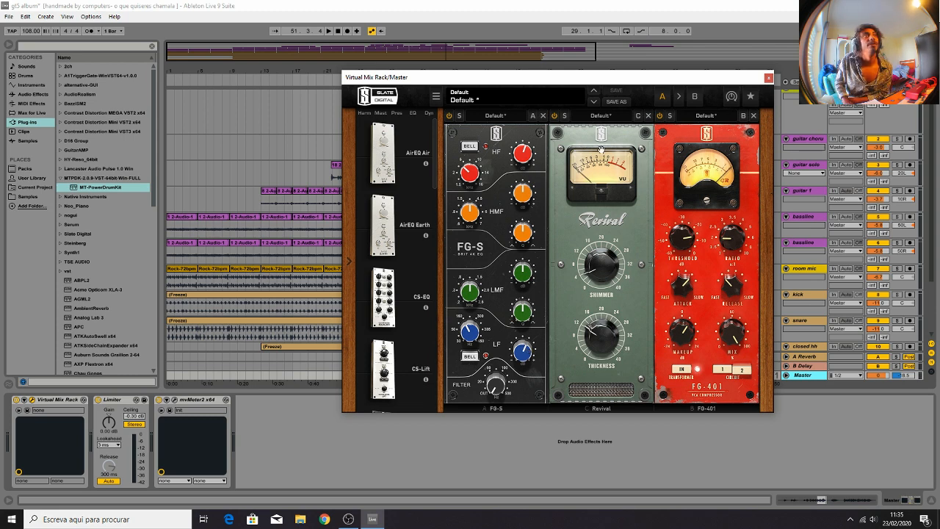
pyautogui.moveTo(597, 279)
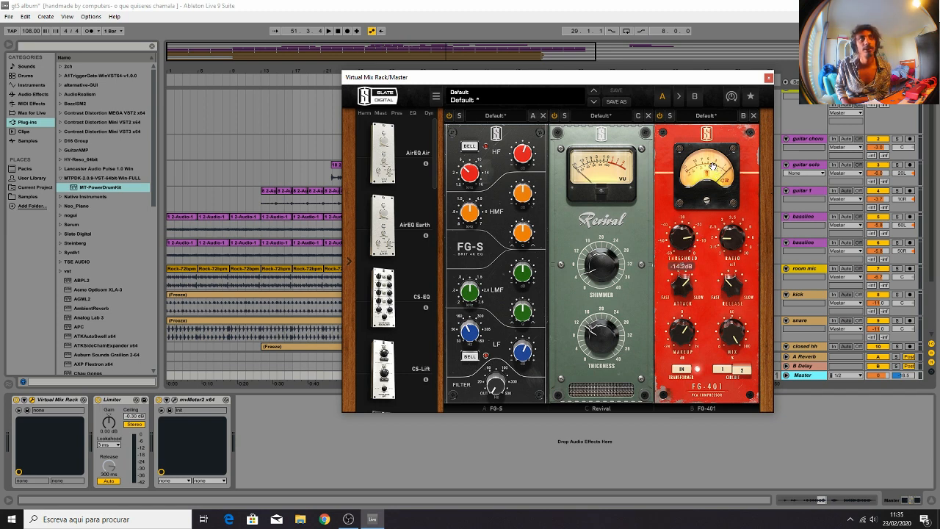
# Step: Play the mix from bar 49 to about bar 51, check the master FG-401 compressor's makeup and attack, and close the rack
pyautogui.press('space')
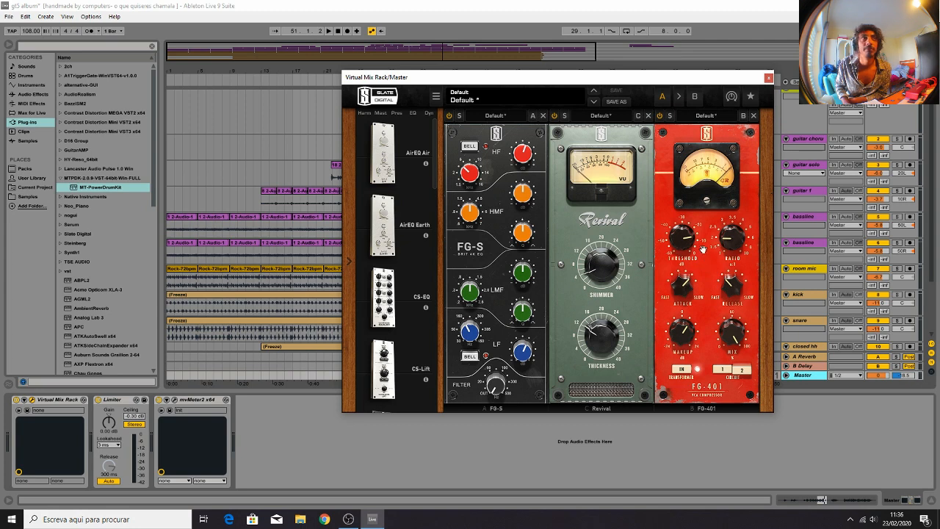
pyautogui.moveTo(687, 333)
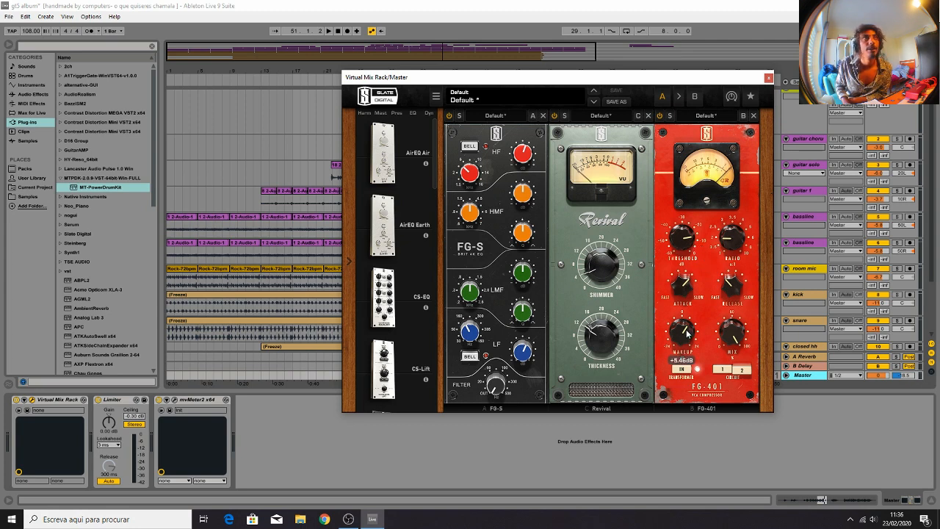
pyautogui.moveTo(687, 290)
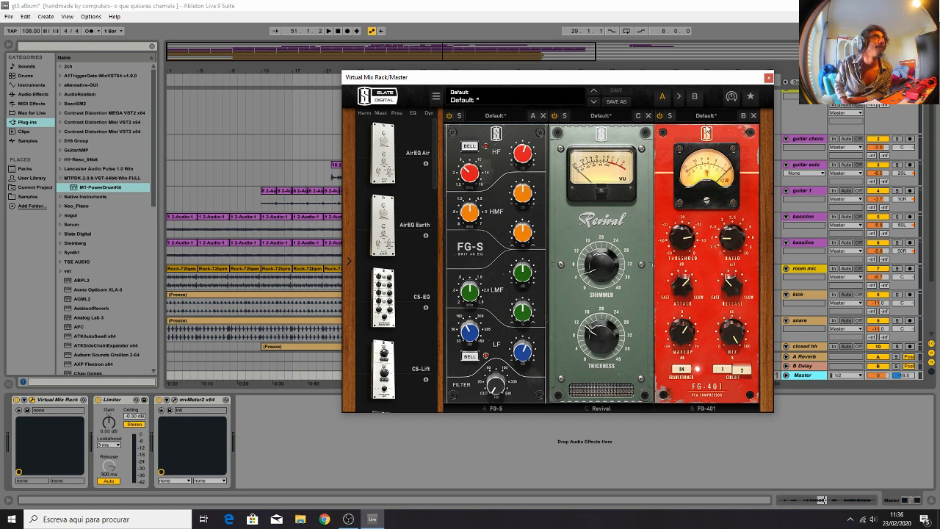
pyautogui.click(767, 78)
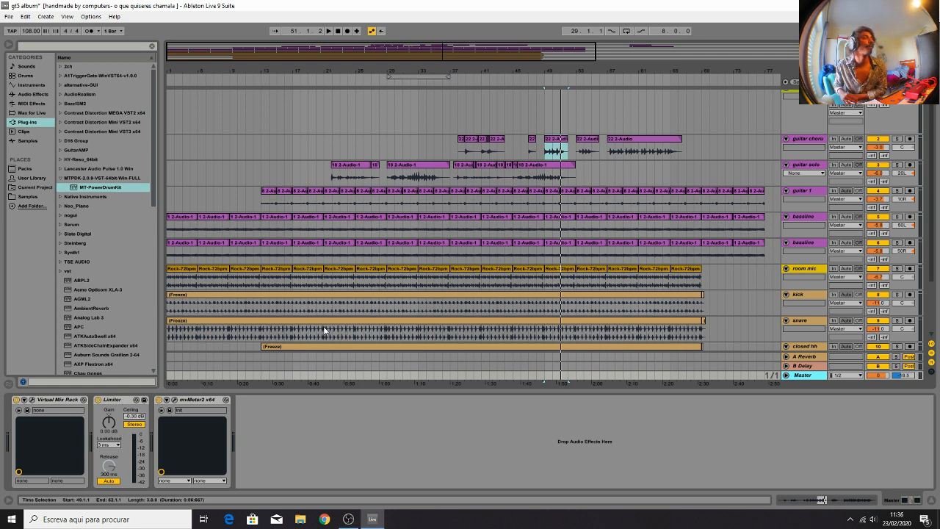
# Step: Play the full mix from bar 29 to about bar 34 with the master track's effects chain displayed
pyautogui.click(389, 138)
pyautogui.press('space')
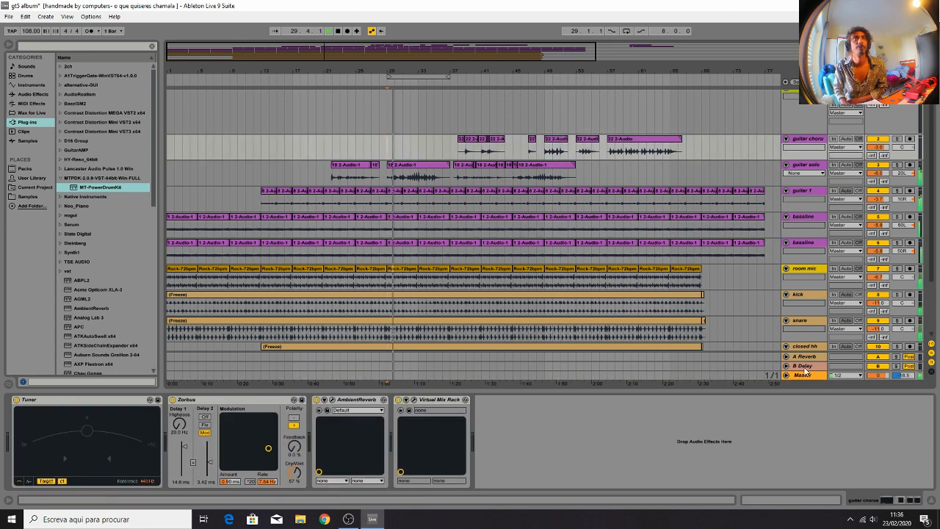
pyautogui.click(802, 375)
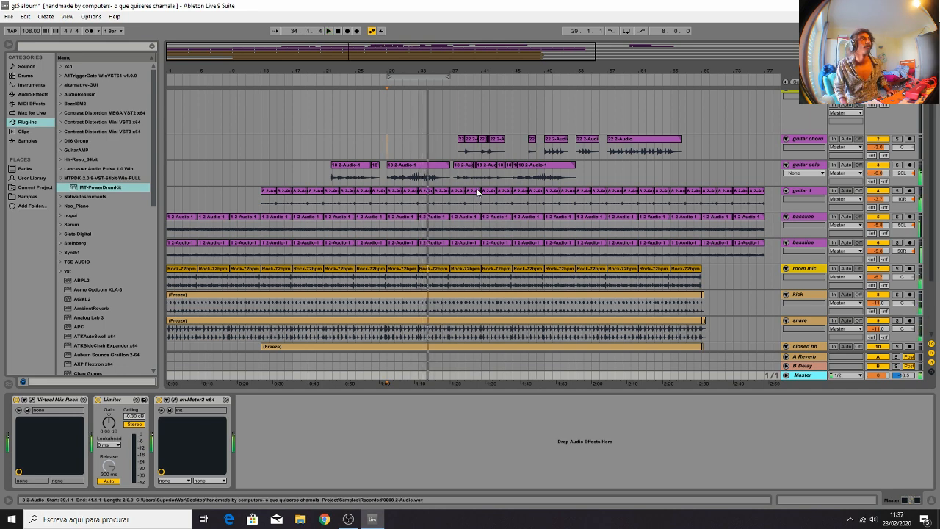
# Step: Set the insert marker at bar 39 on the guitar chorus track and play the mix while examining the master Limiter
pyautogui.click(464, 151)
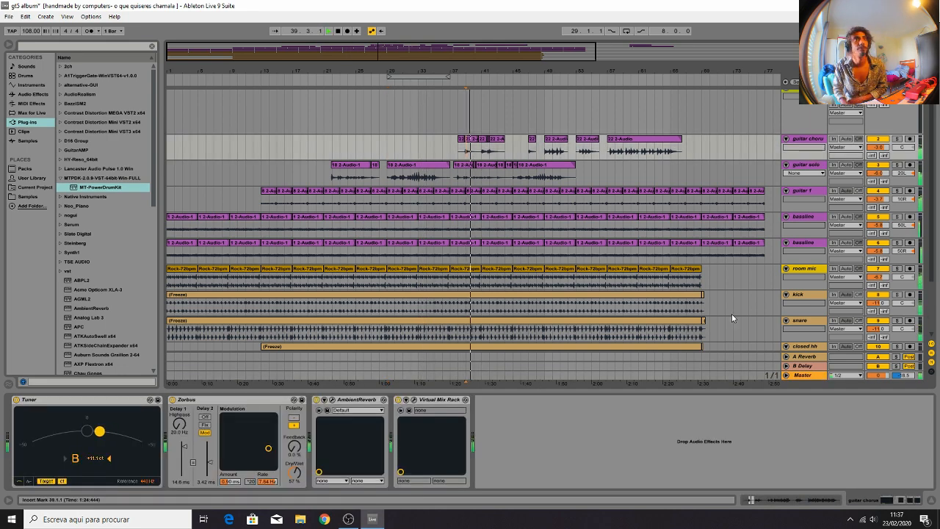
pyautogui.click(803, 375)
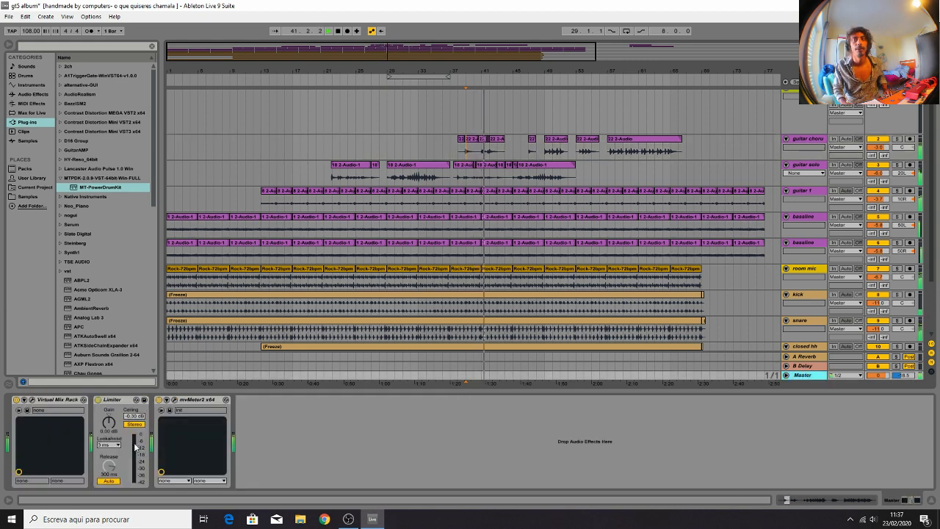
pyautogui.press('space')
pyautogui.press('space')
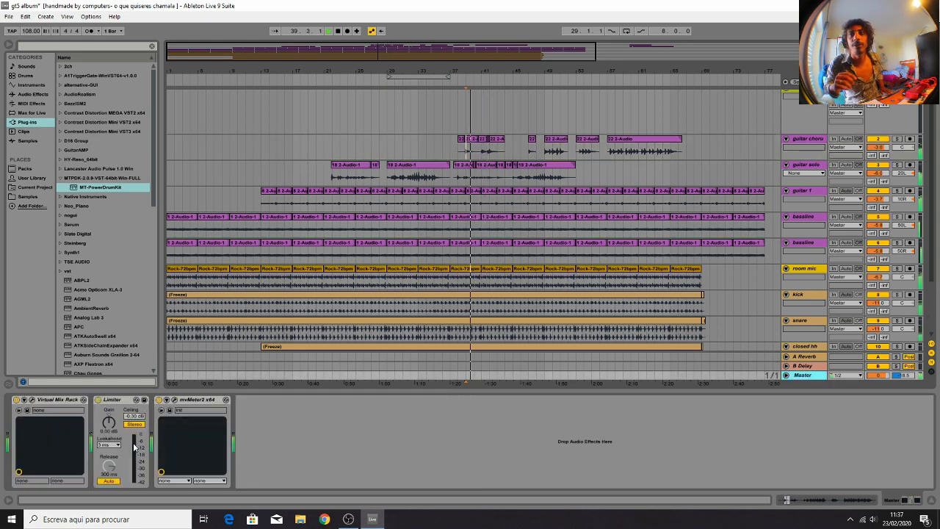